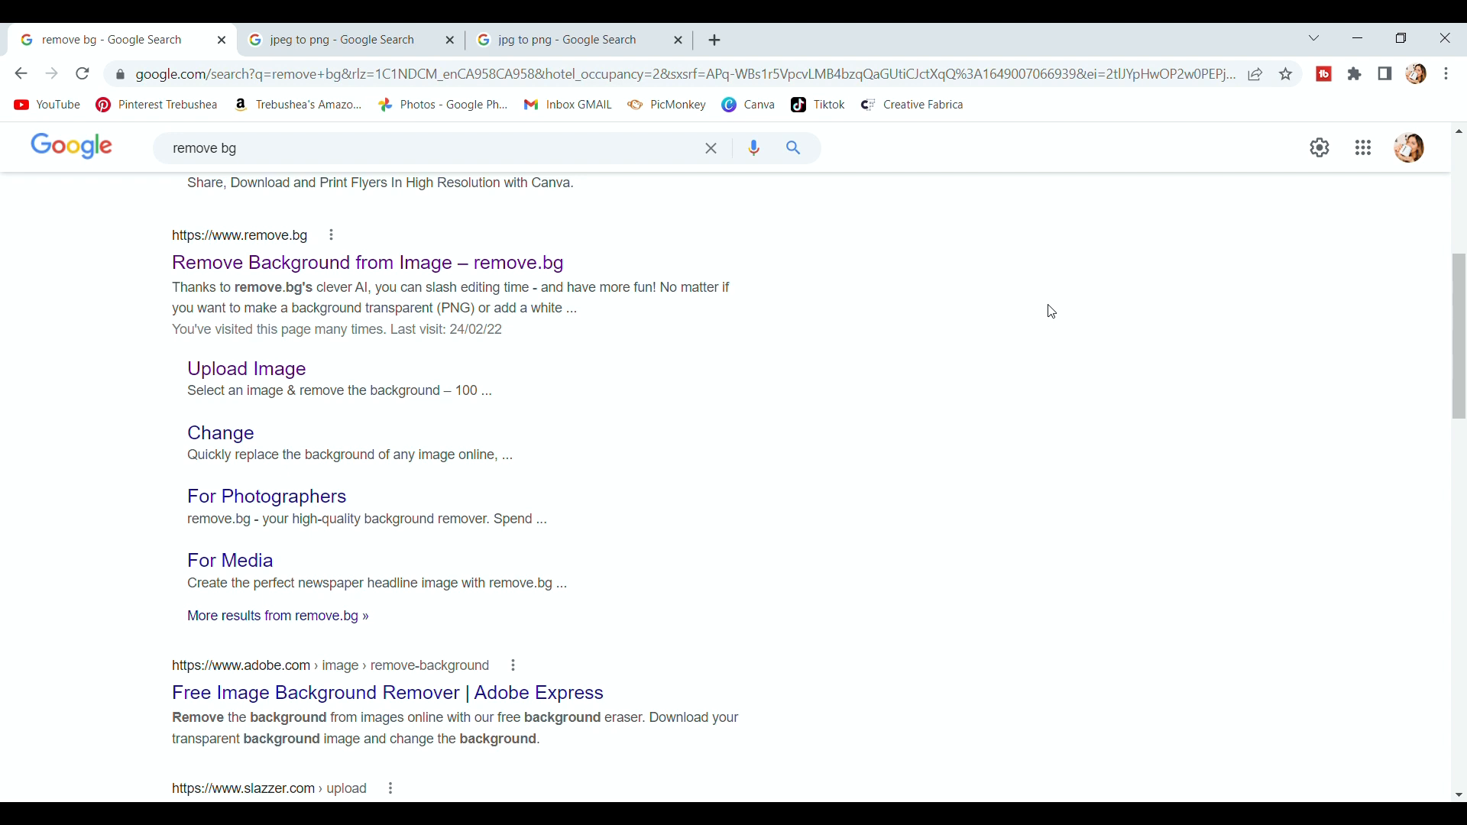
# Open the remove.bg site from the search results.
pyautogui.scroll(5, 491, 323)
pyautogui.scroll(-3, 397, 382)
pyautogui.click(300, 435)
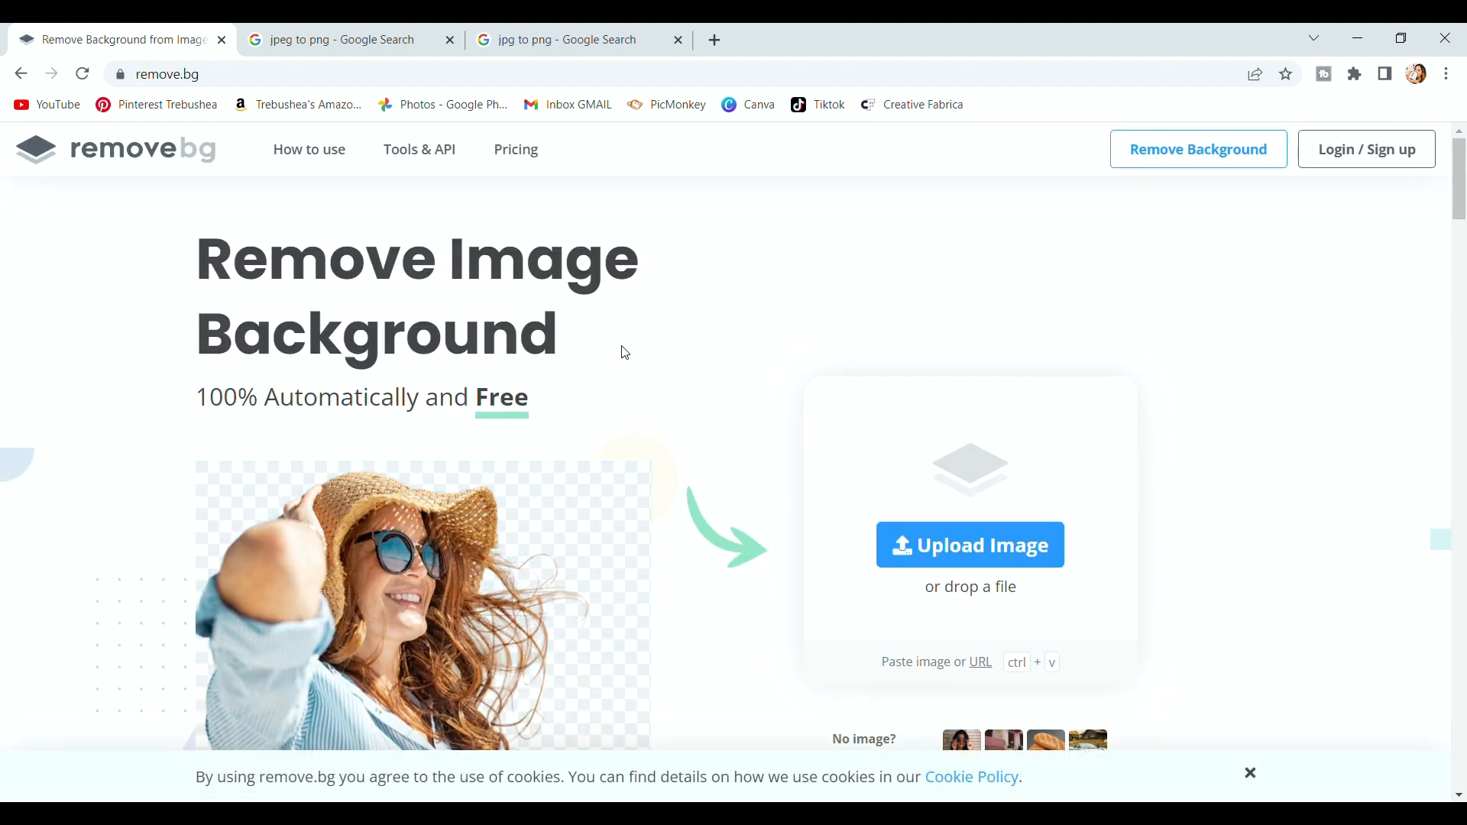
# Upload a white mug photo from the Downloads folder to remove.bg.
pyautogui.scroll(-1, 663, 340)
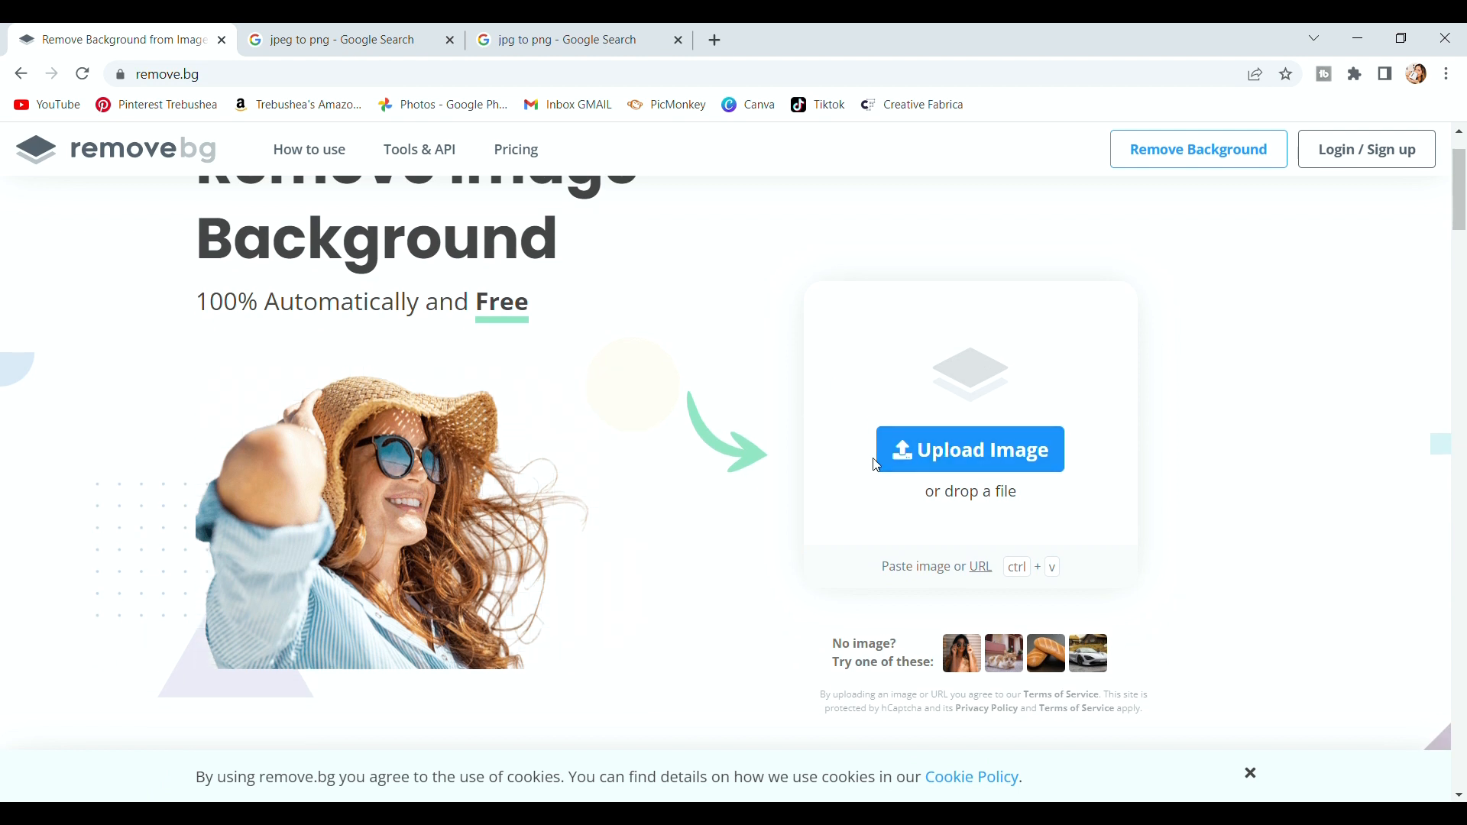
pyautogui.click(1021, 450)
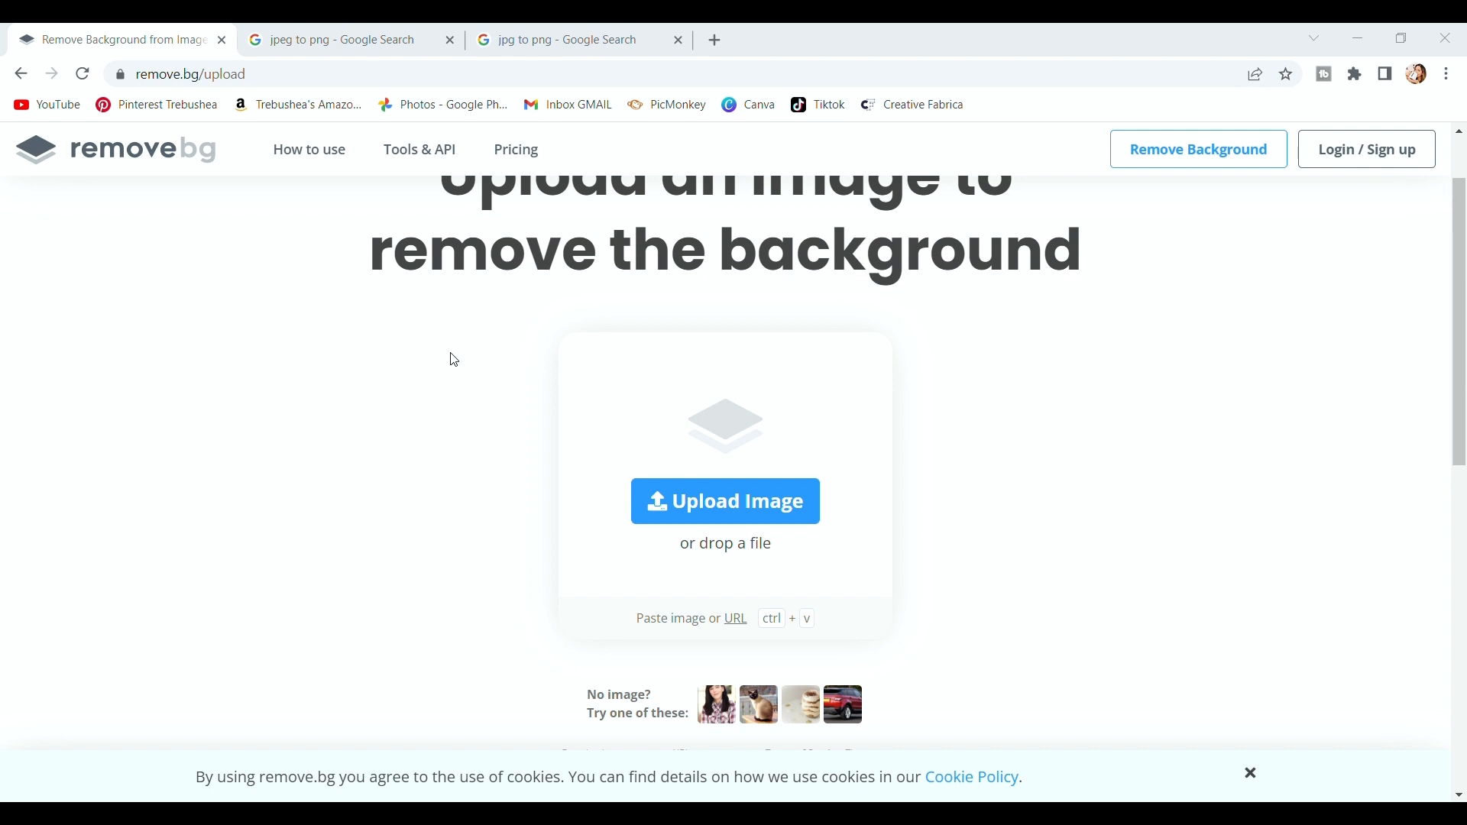
pyautogui.press('super+e')
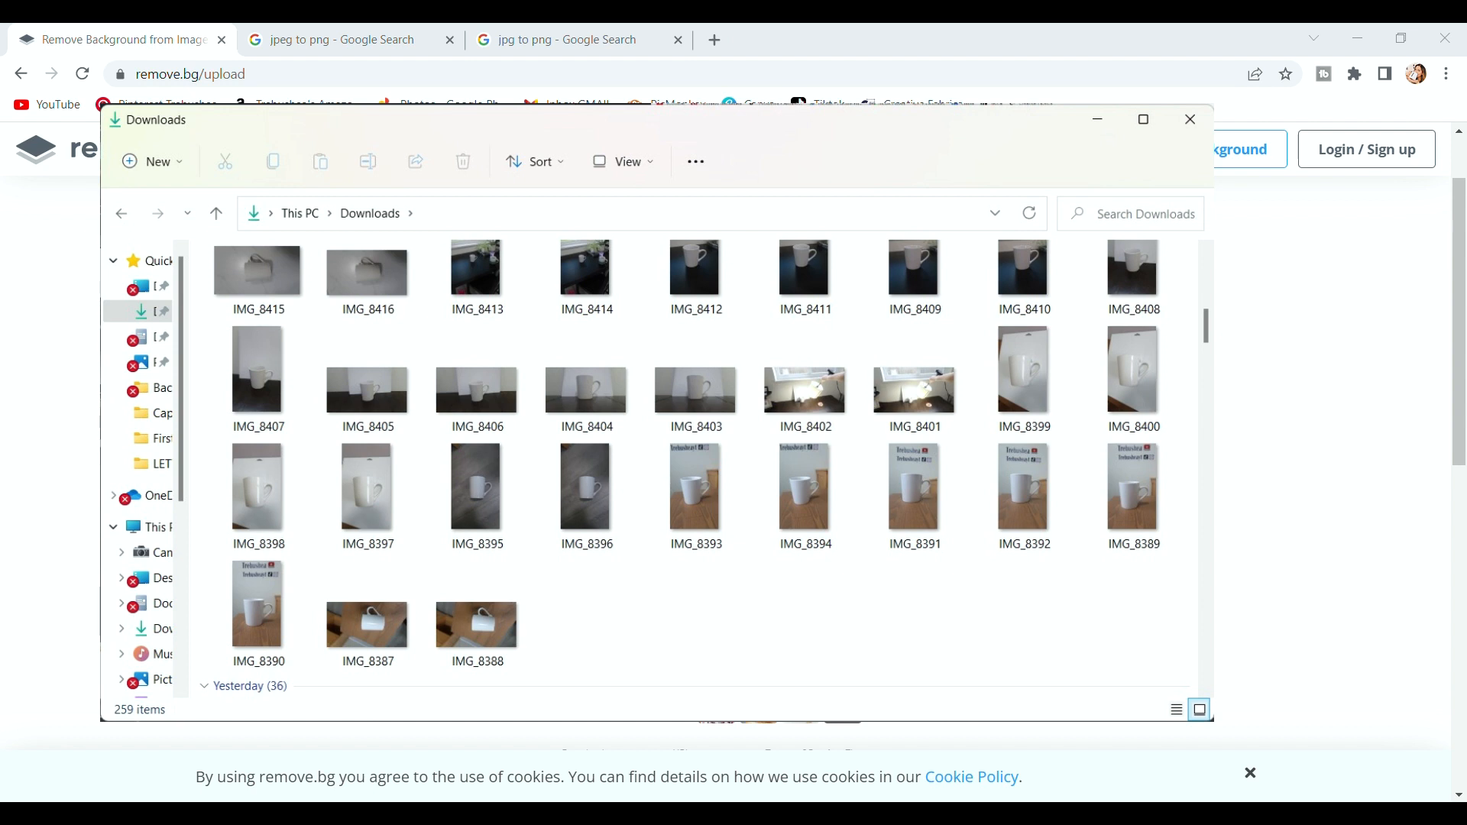
pyautogui.moveTo(1217, 444); pyautogui.dragTo(1248, 733)
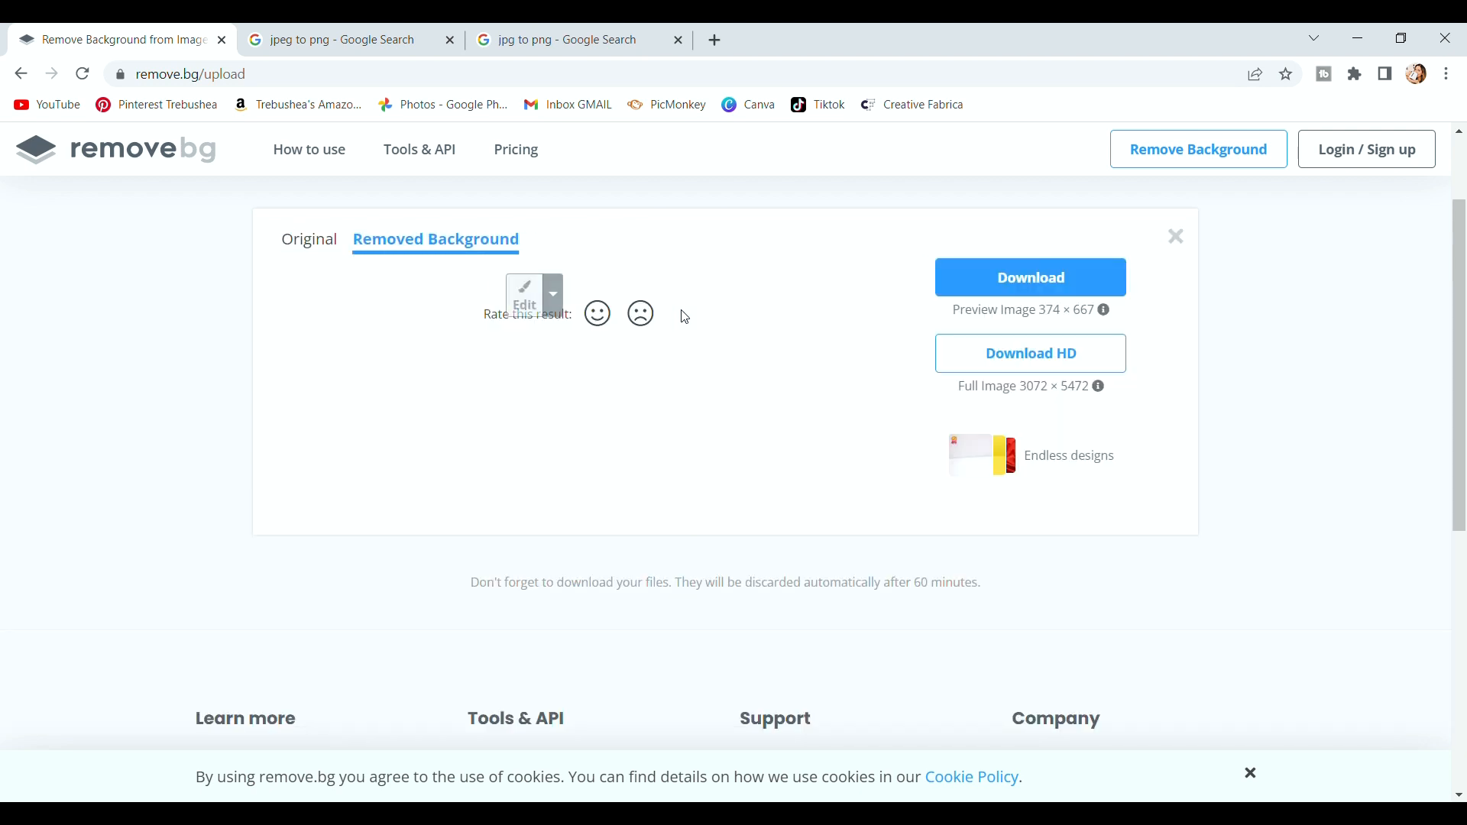
# Download the transparent mug cut-out as a PNG.
pyautogui.scroll(2, 665, 466)
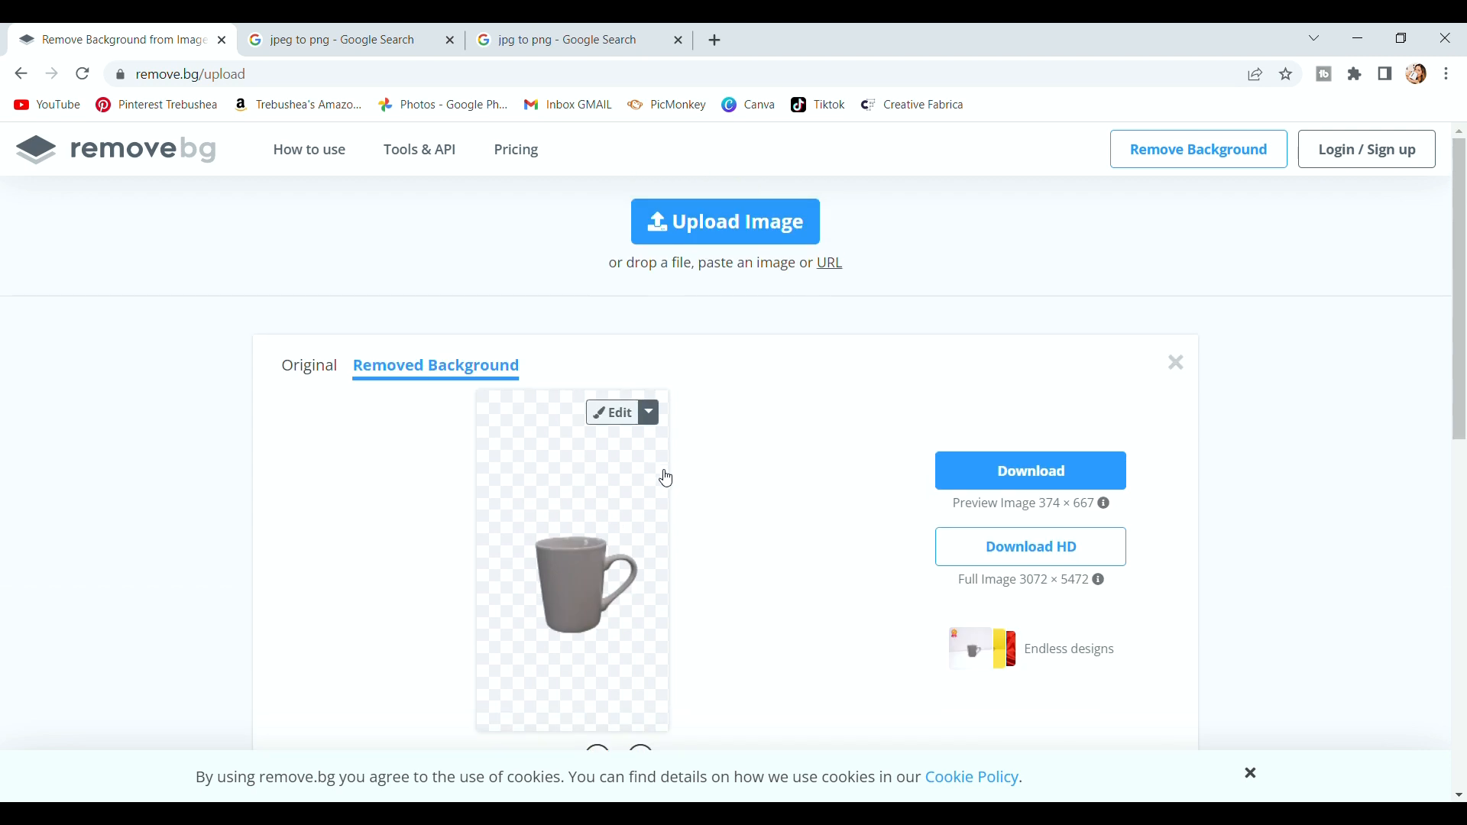
pyautogui.scroll(-4, 668, 470)
pyautogui.scroll(2, 668, 431)
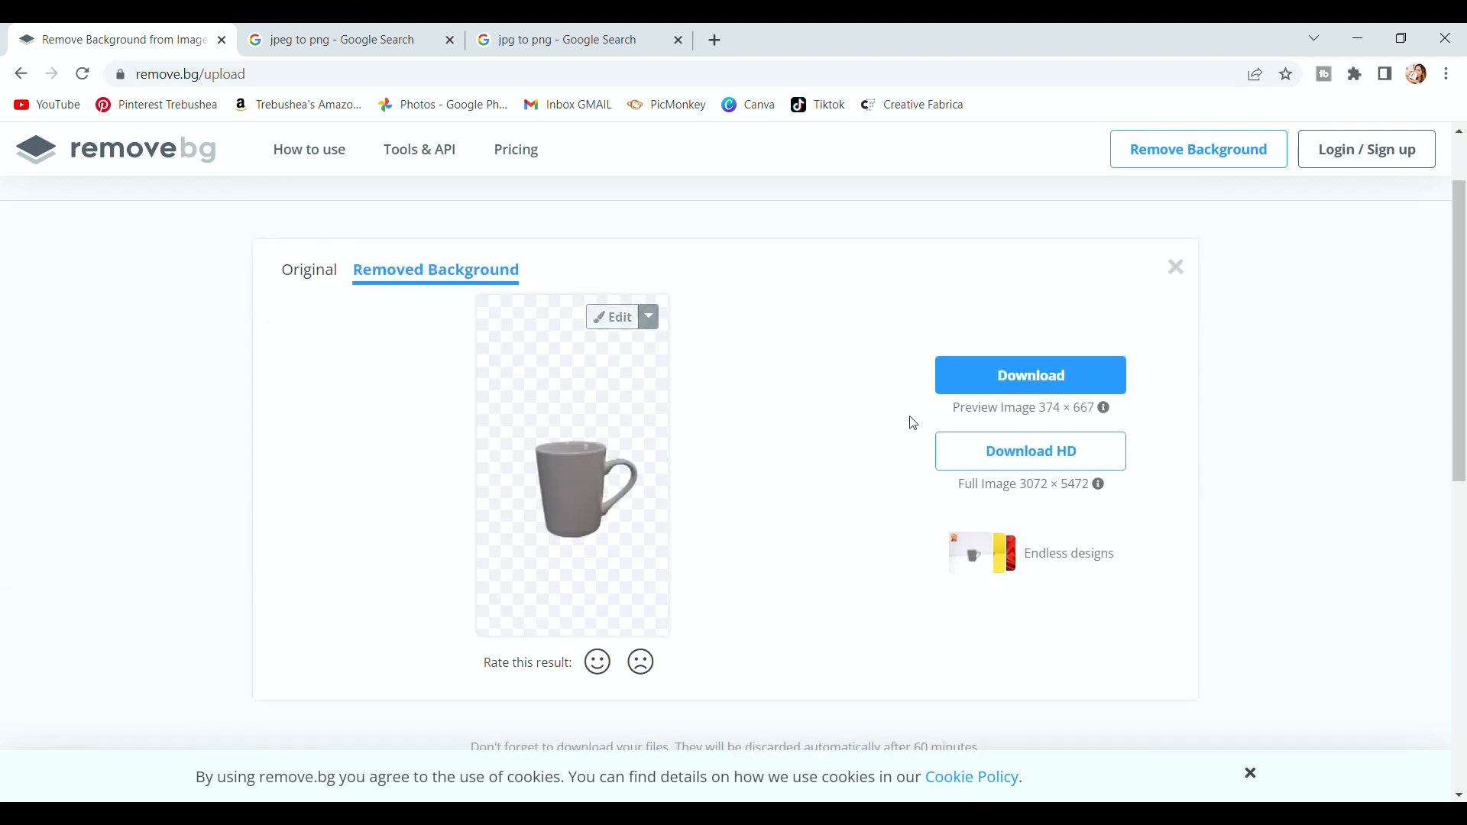
pyautogui.click(951, 385)
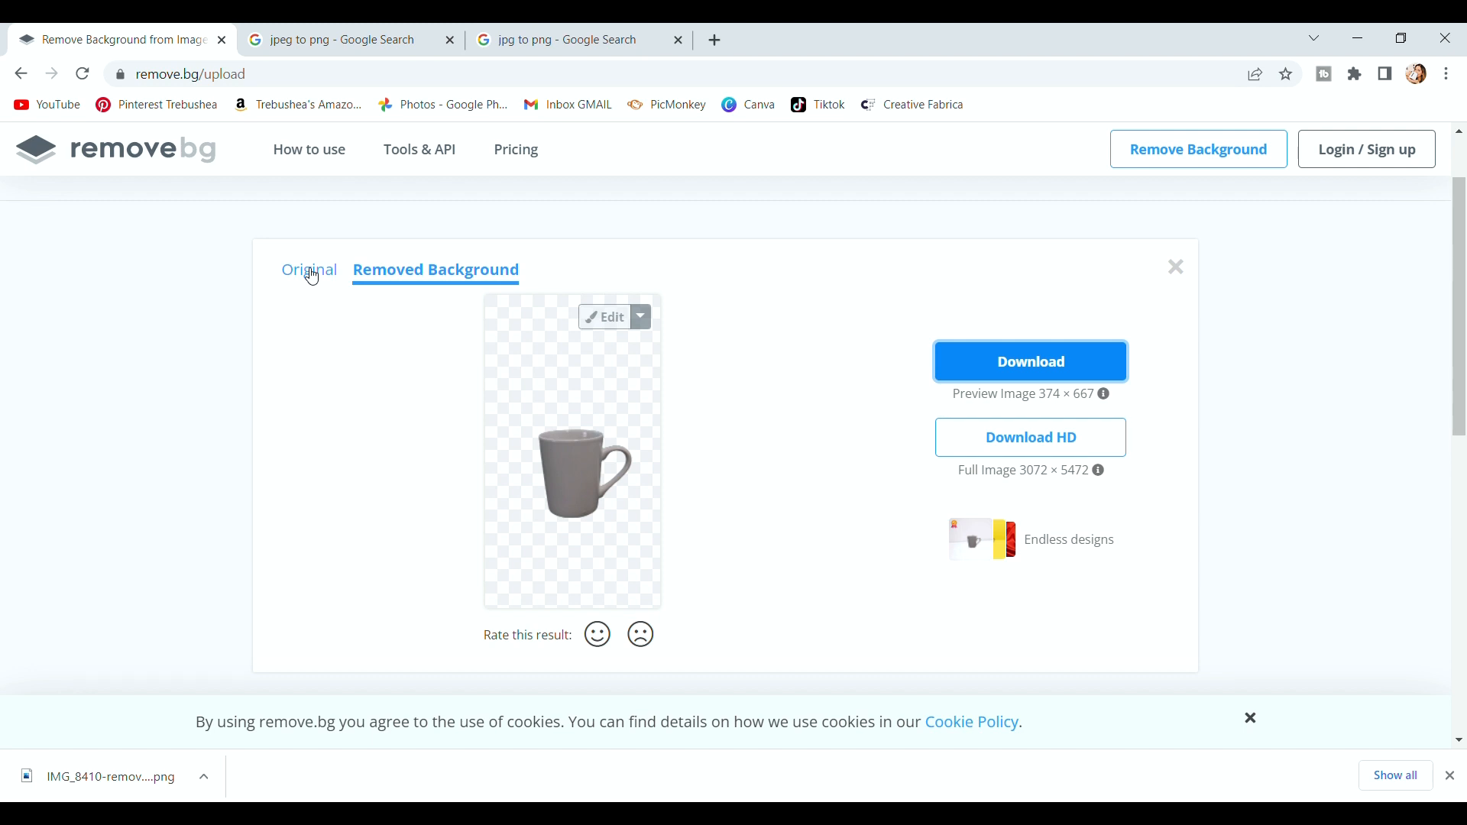
# Compare with the original mug photo, close the result, and start a new upload.
pyautogui.click(312, 277)
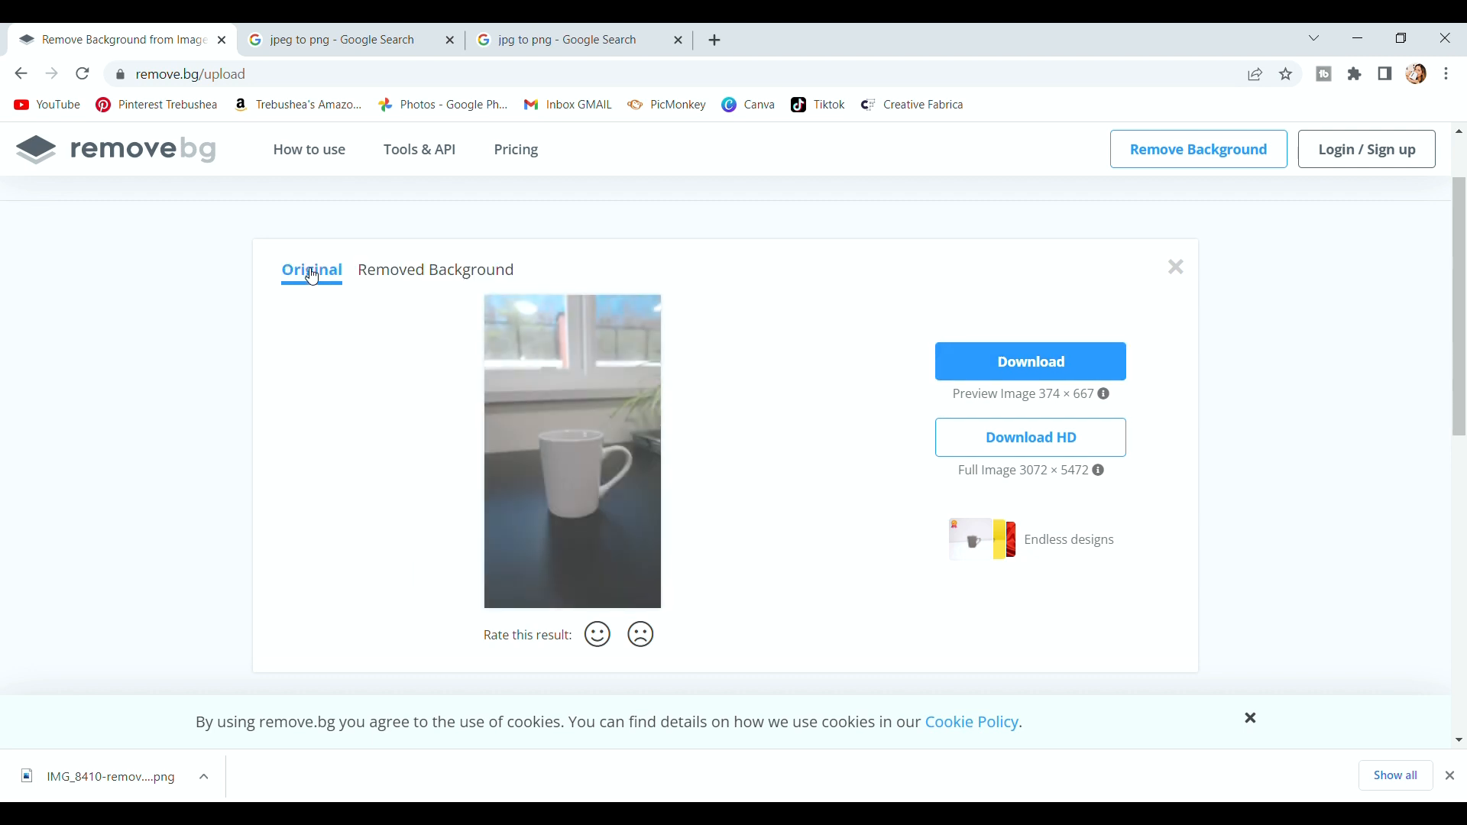
pyautogui.click(1177, 268)
pyautogui.click(789, 603)
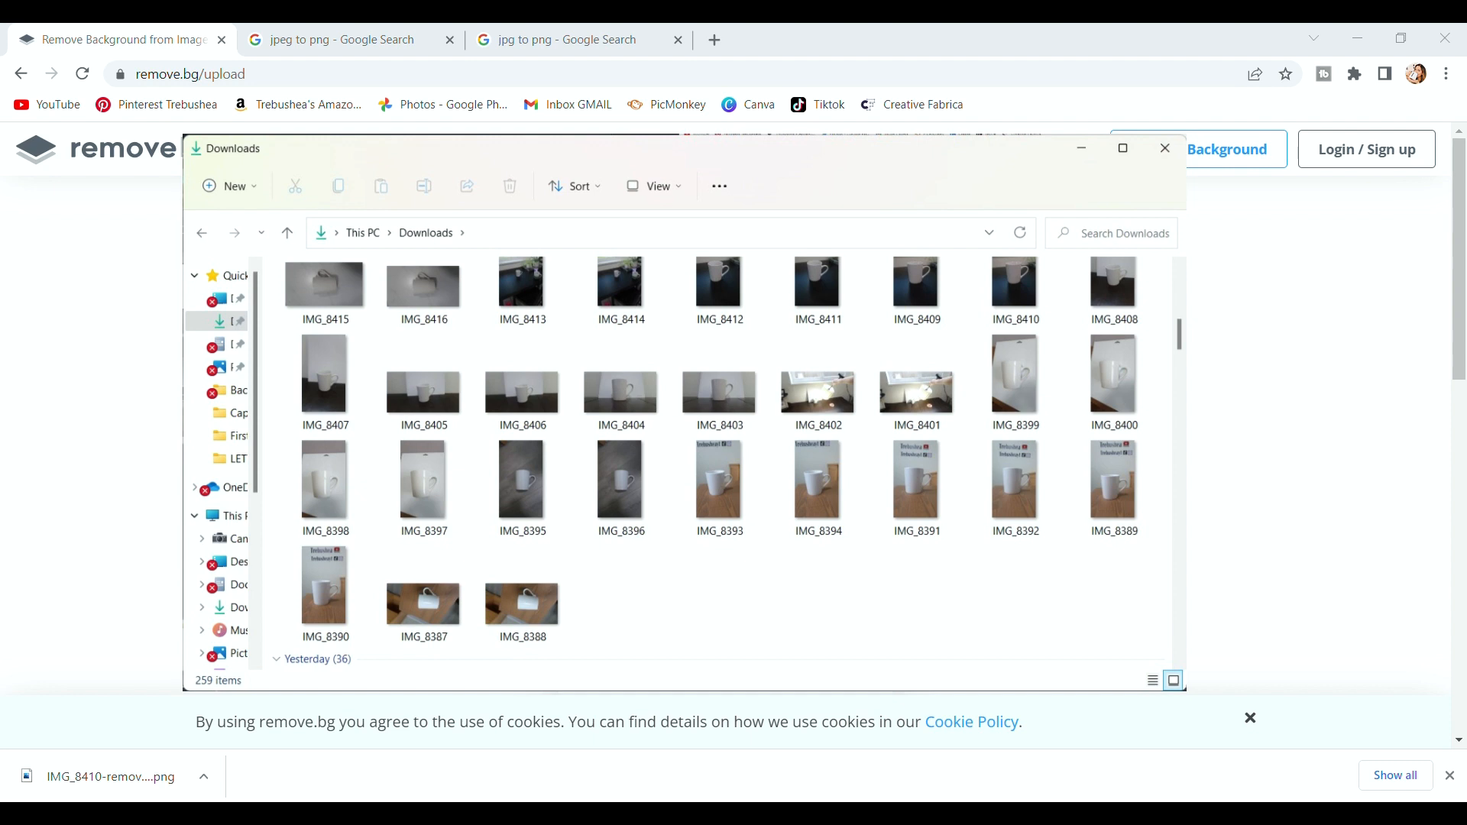
# Upload a second mug photo, compare it with its original, and download the PNG cut-out.
pyautogui.doubleClick(494, 379)
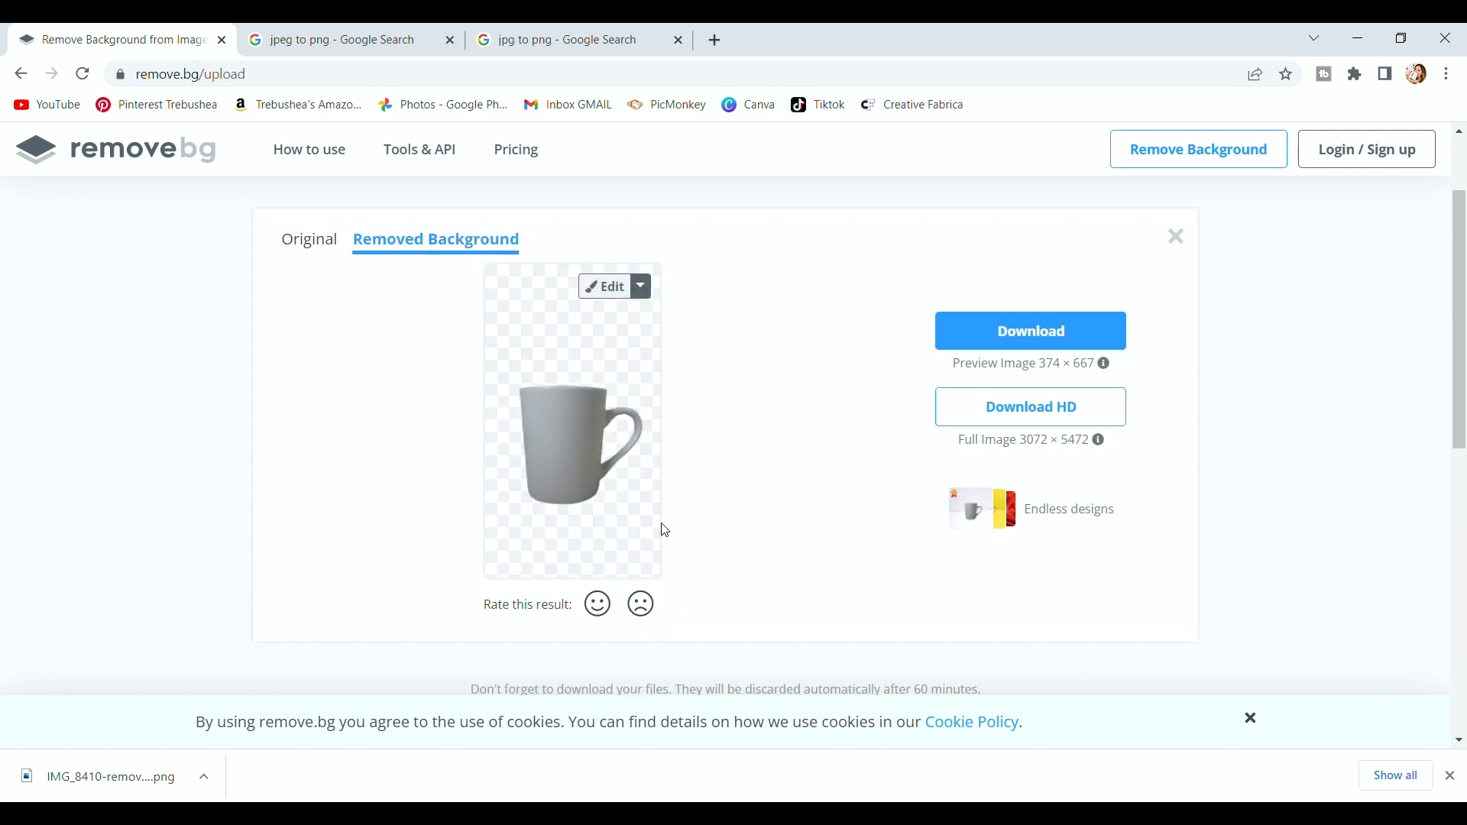
pyautogui.click(317, 243)
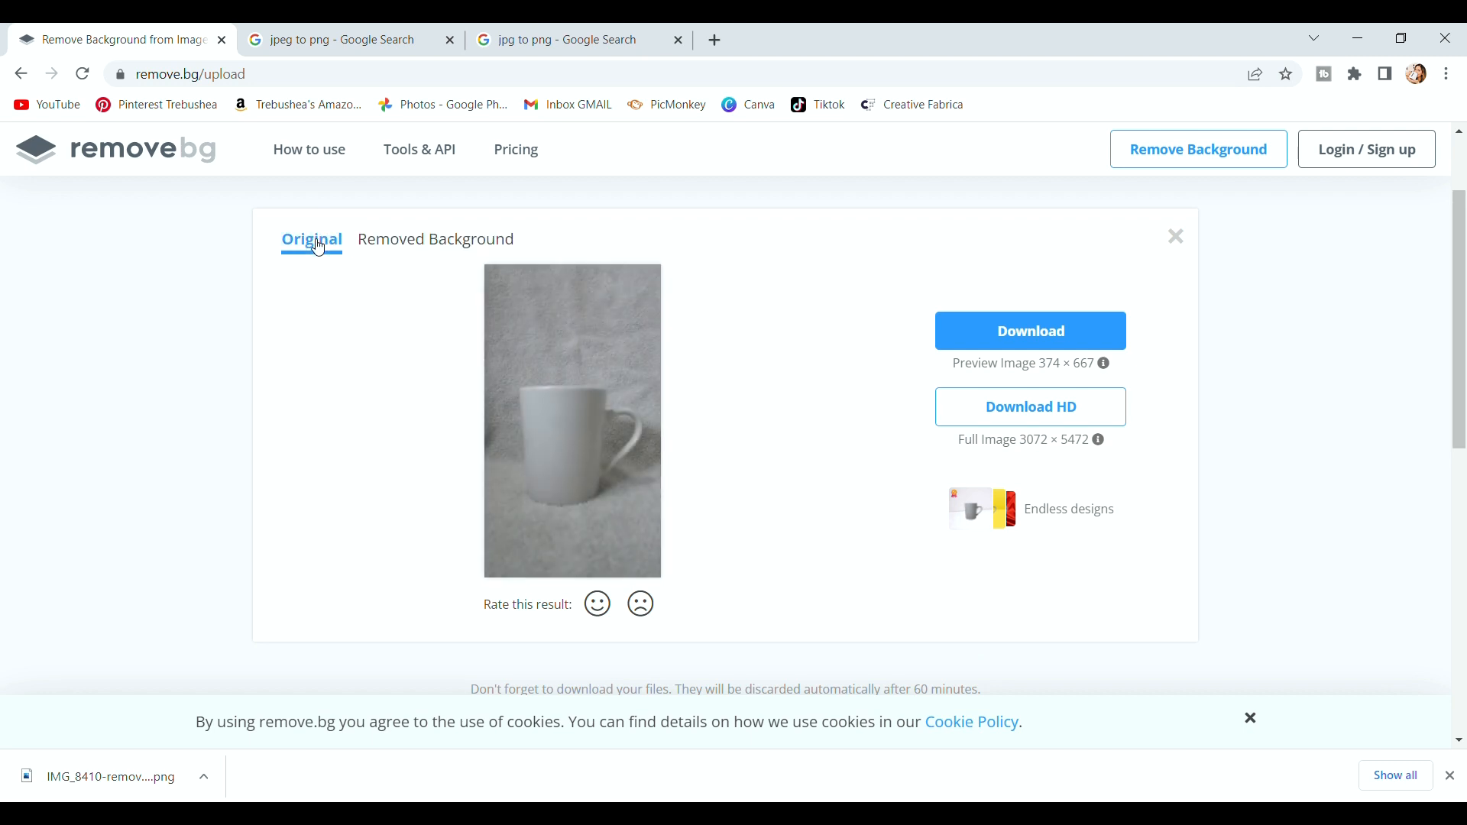
pyautogui.click(392, 242)
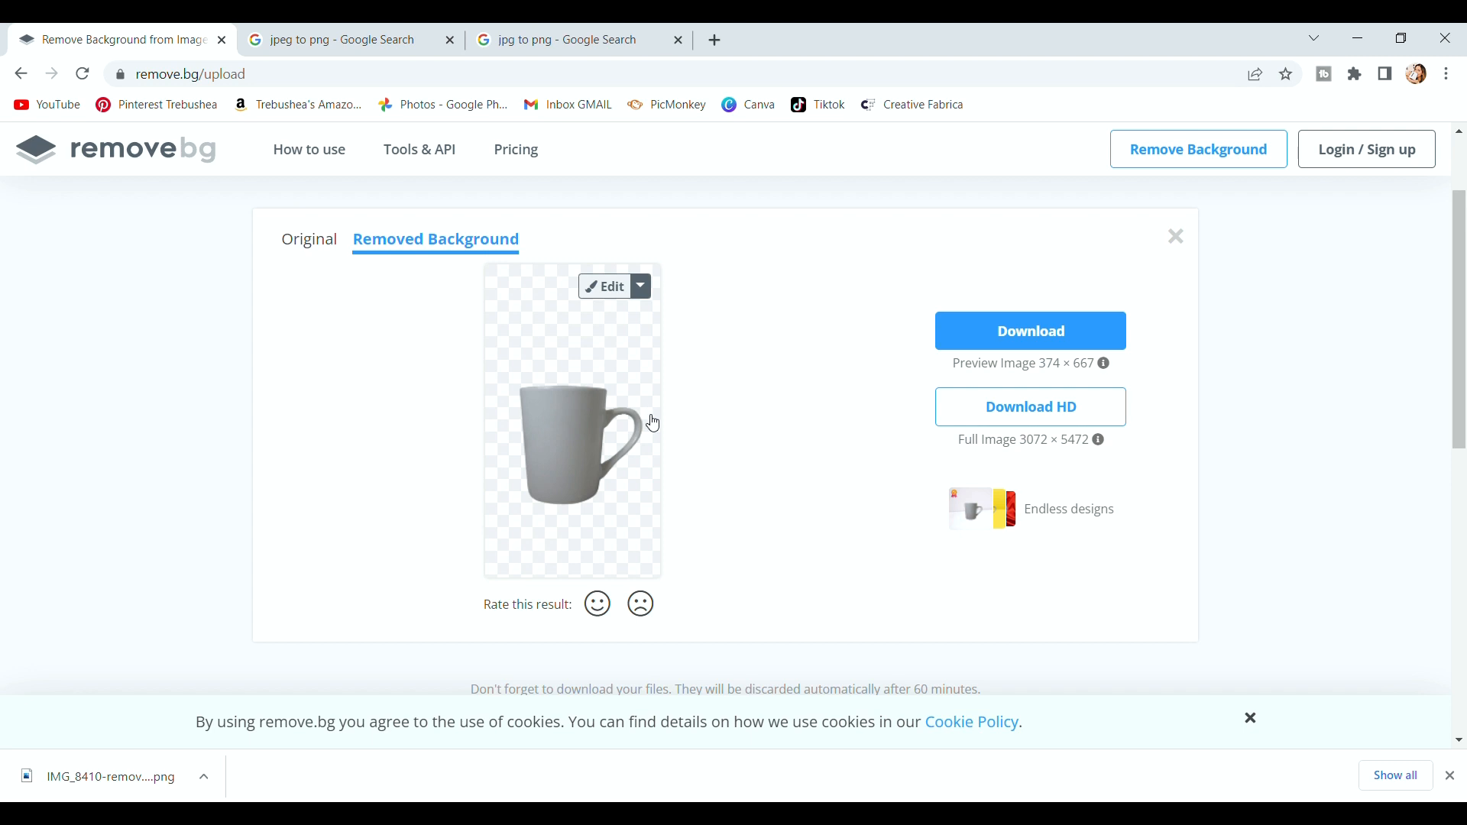
pyautogui.click(974, 332)
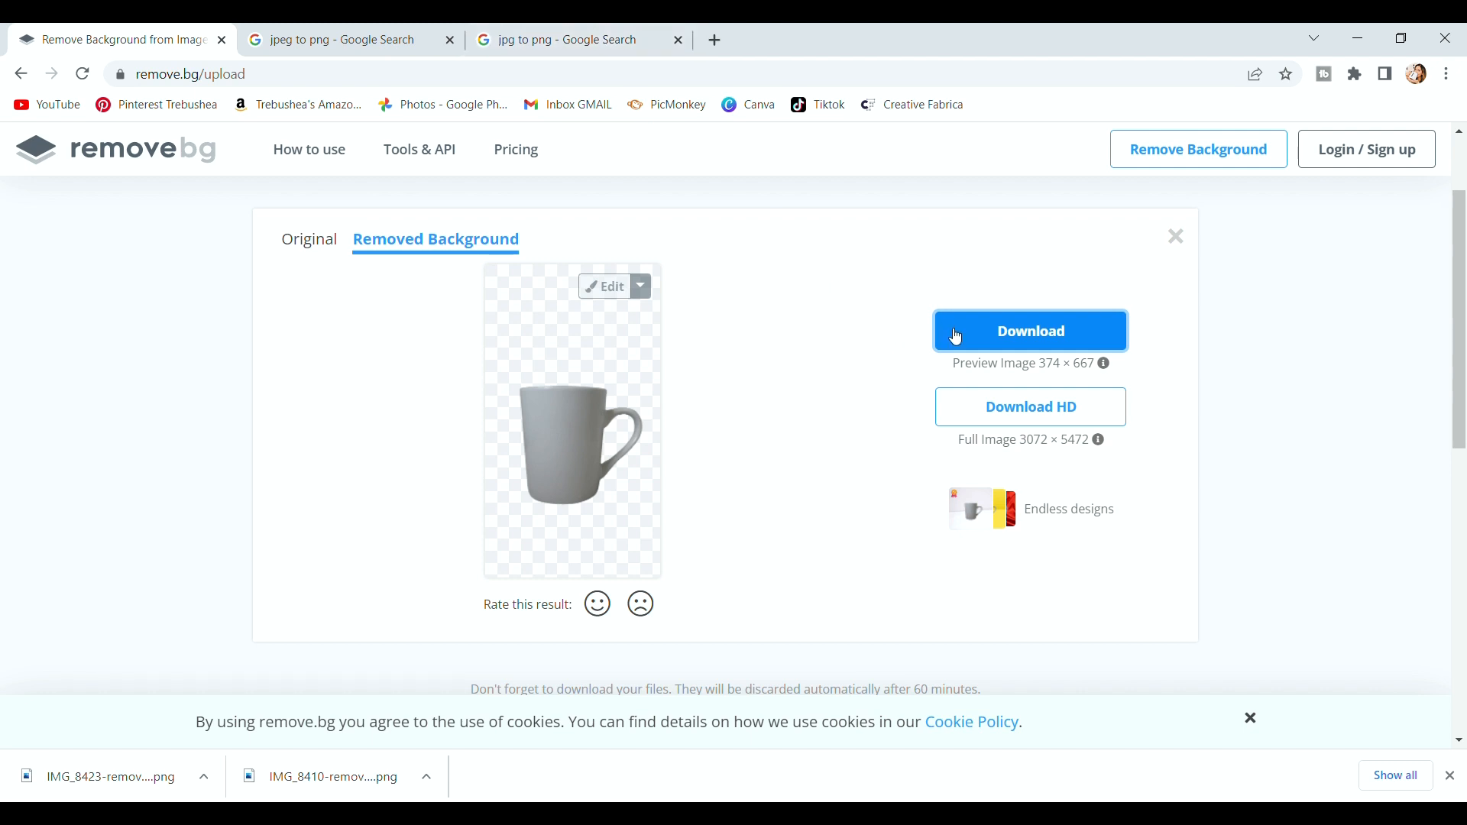
pyautogui.click(406, 27)
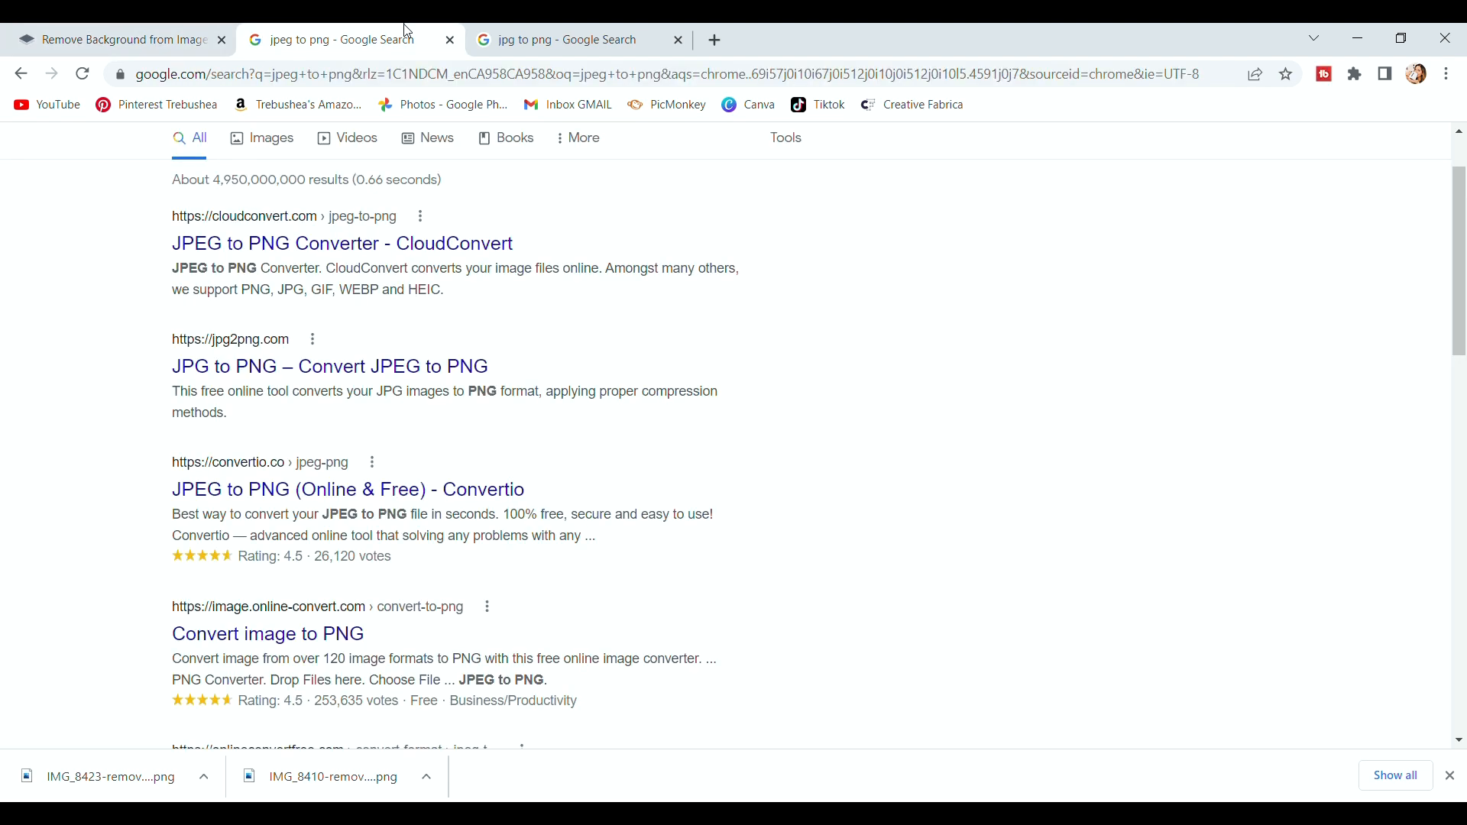
# Check the remove.bg original view, then close the 'jpeg to png' and 'jpg to png' Google tabs.
pyautogui.click(176, 38)
pyautogui.click(524, 31)
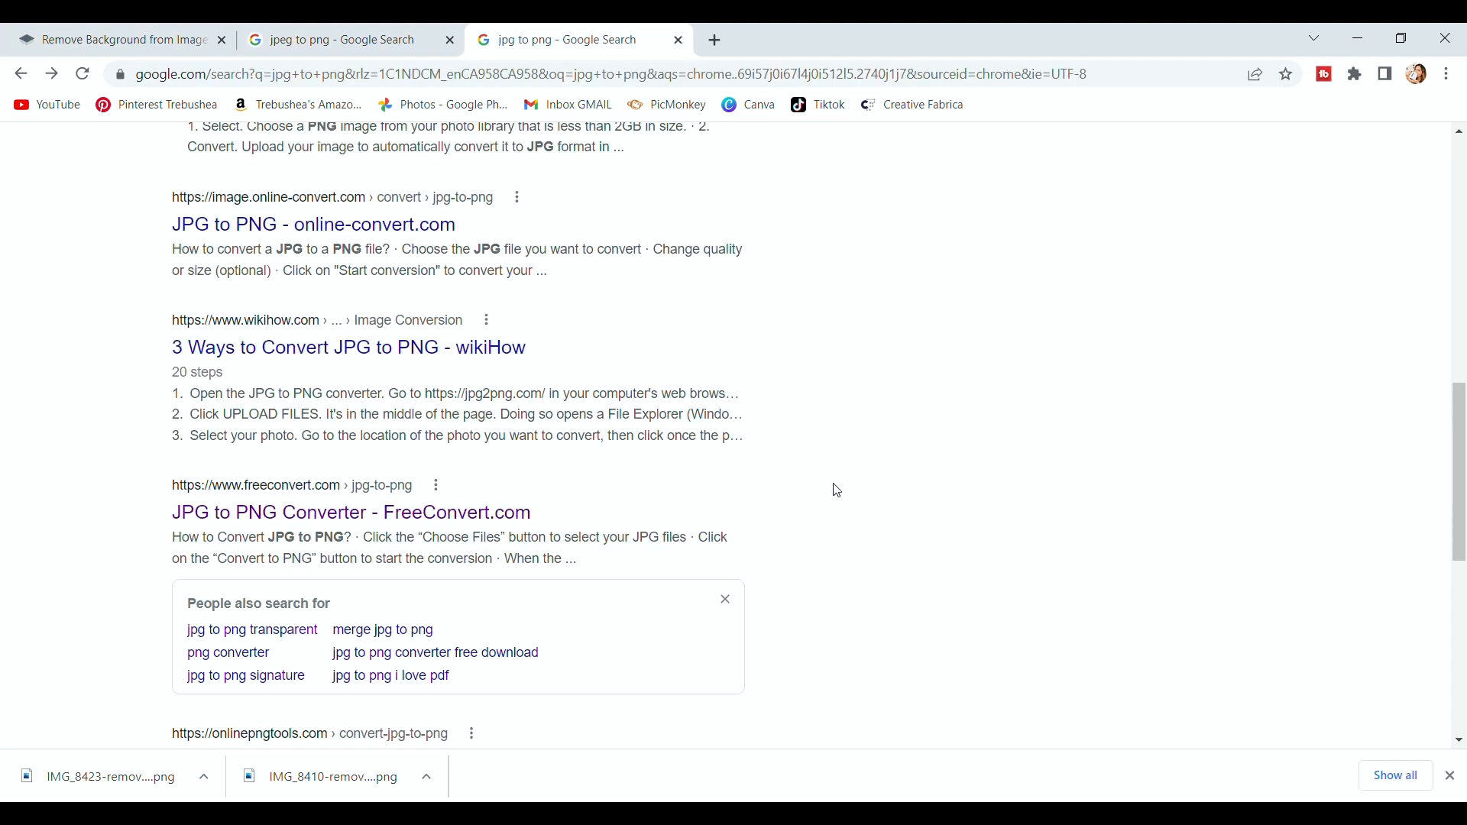
pyautogui.click(390, 42)
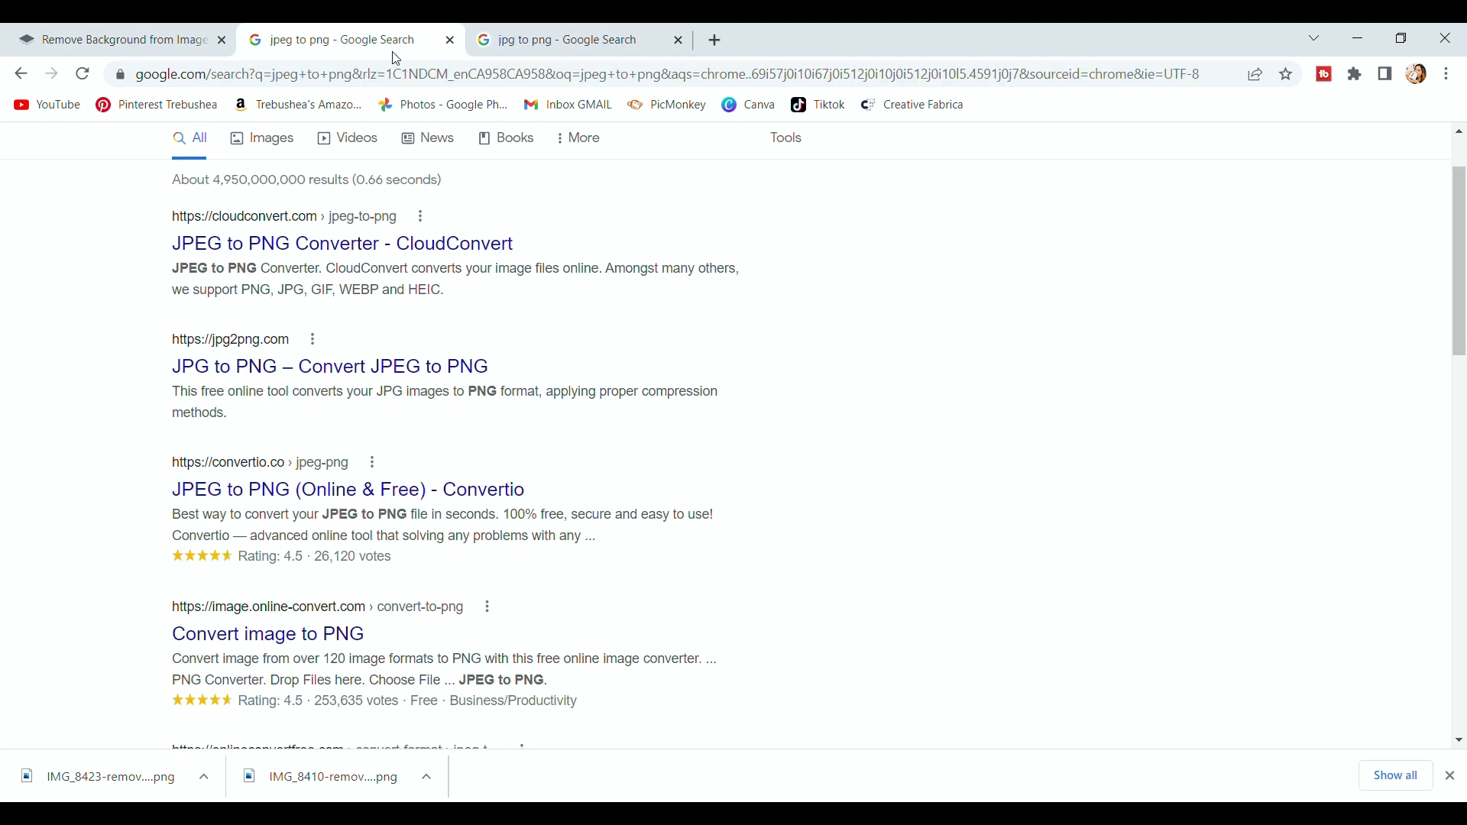
pyautogui.click(122, 39)
pyautogui.click(310, 240)
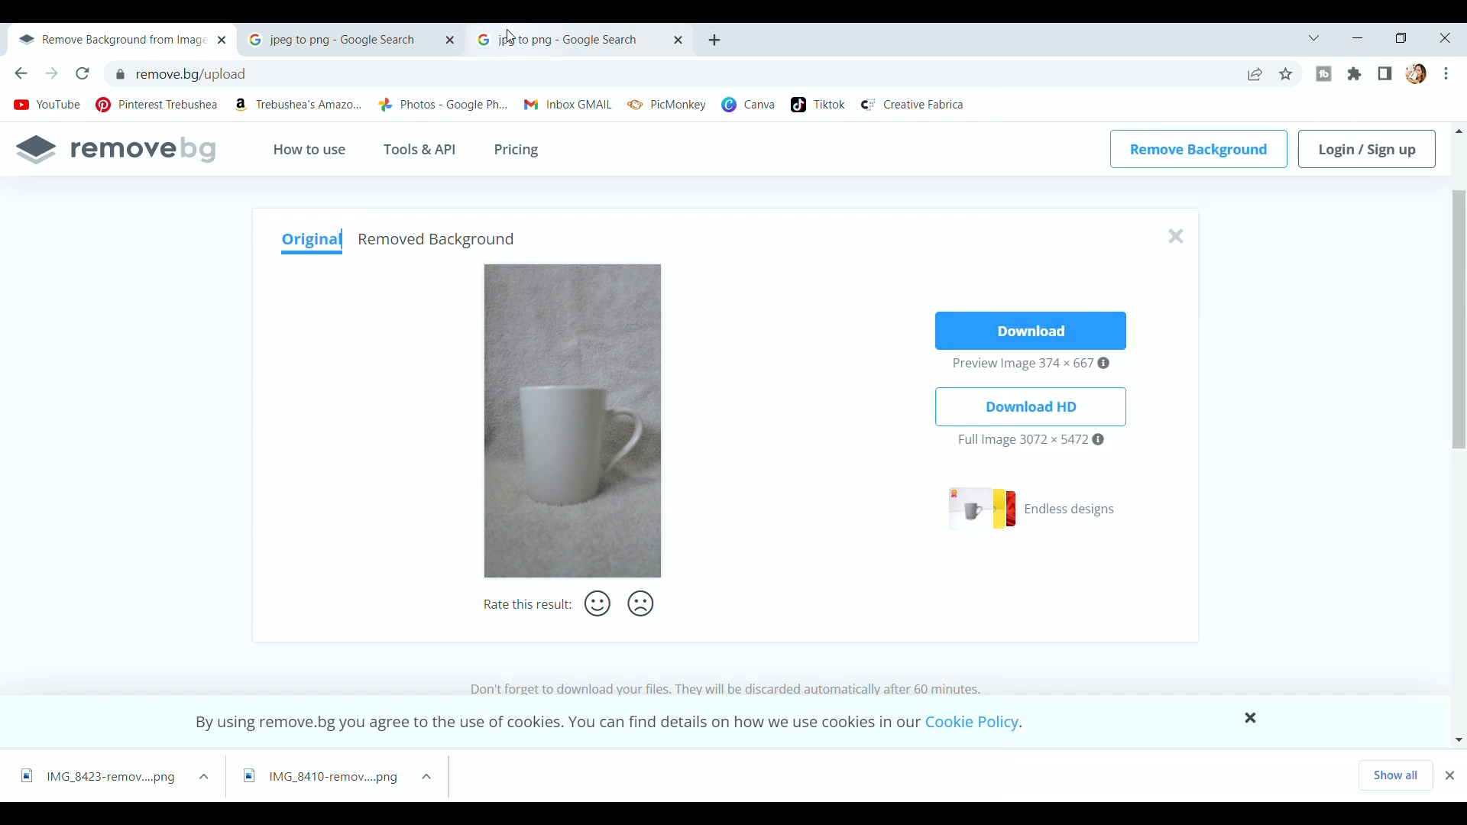
pyautogui.click(359, 39)
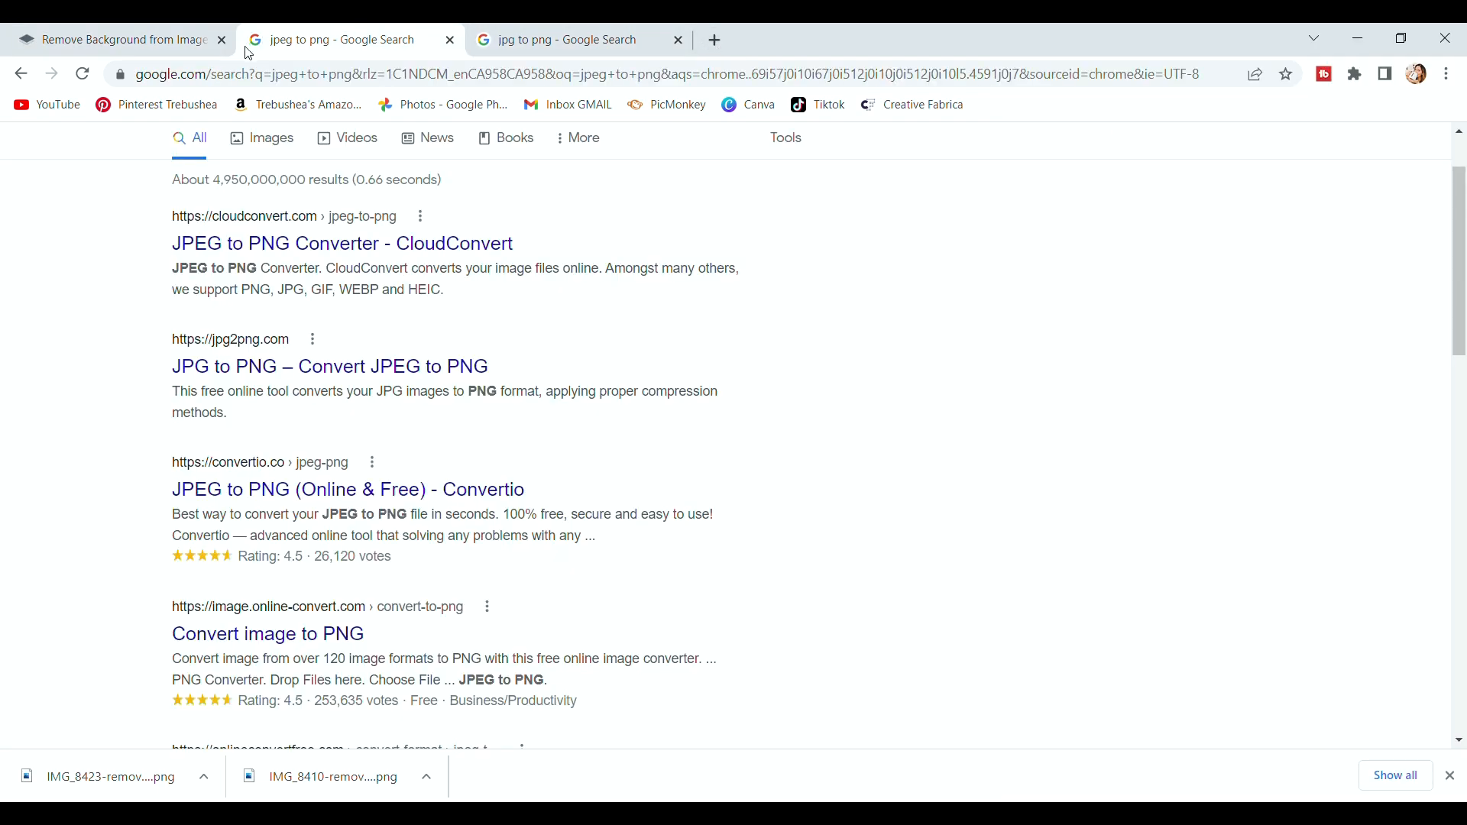
pyautogui.hotkey('ctrl', 'w')
pyautogui.hotkey('ctrl', 'w')
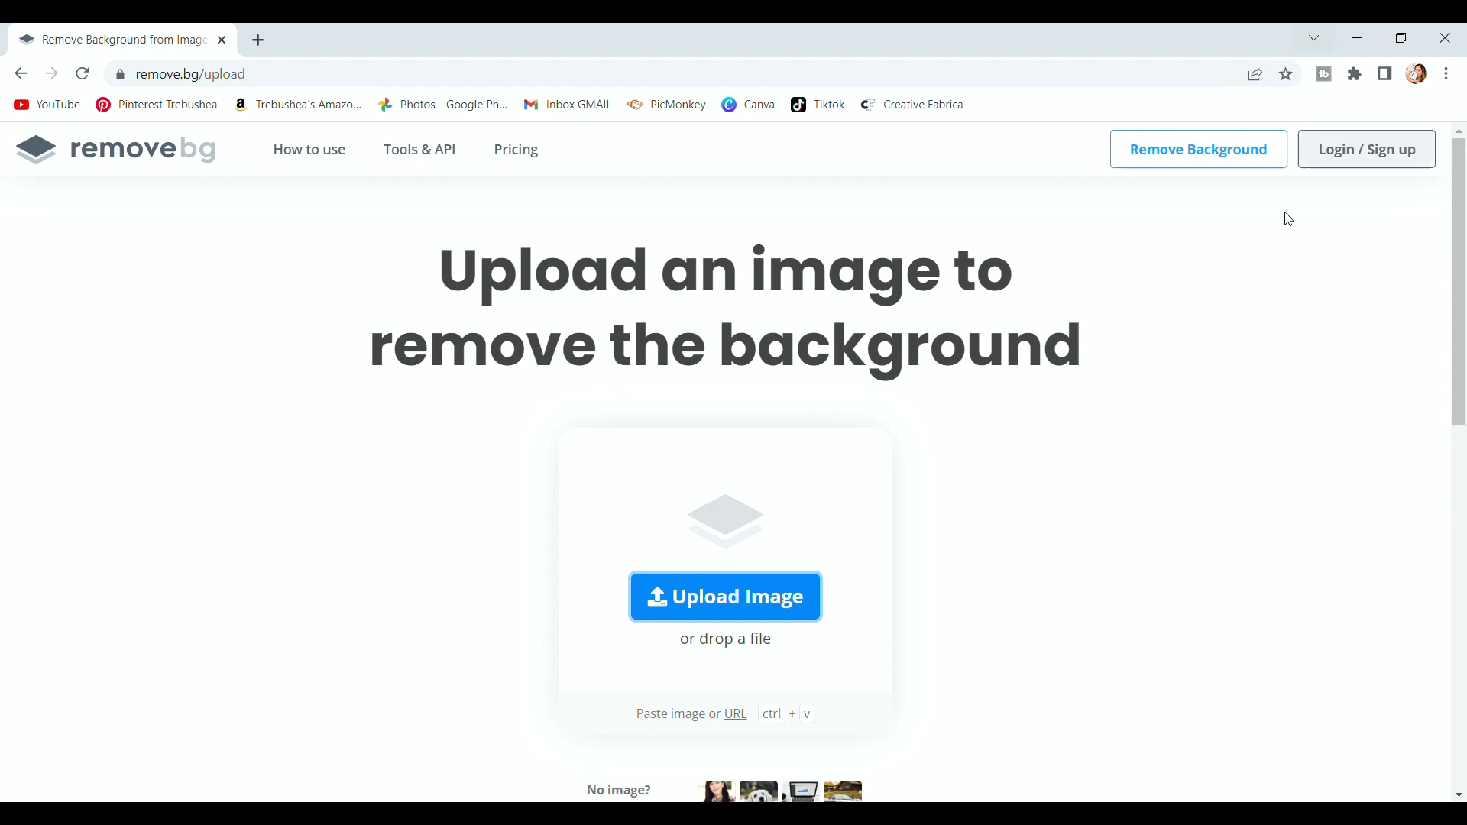
# Upload the blue bucket and yellow spade photo and compare its cut-out with the original.
pyautogui.click(819, 604)
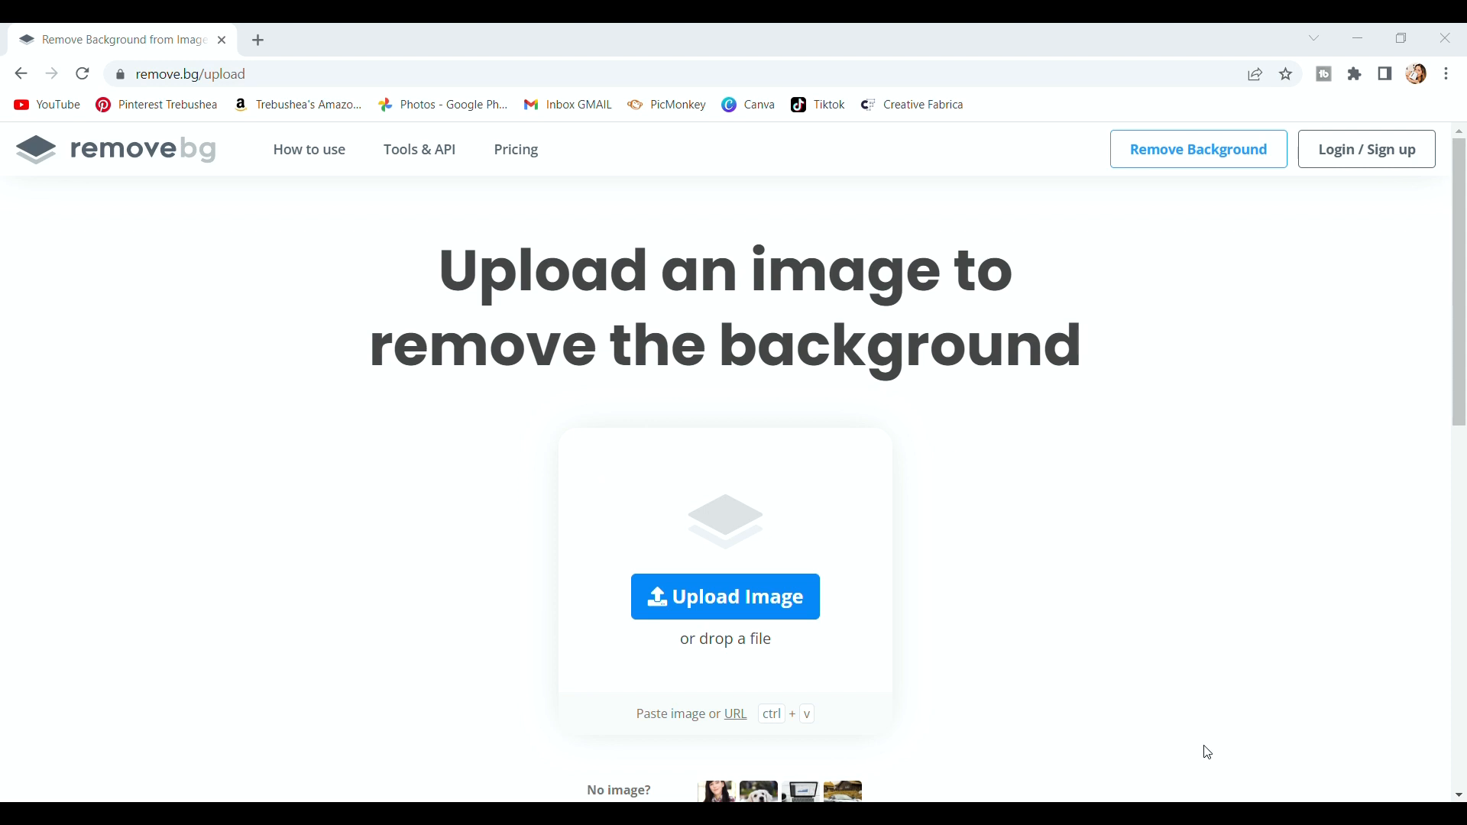
pyautogui.hotkey('ctrl', 'v')
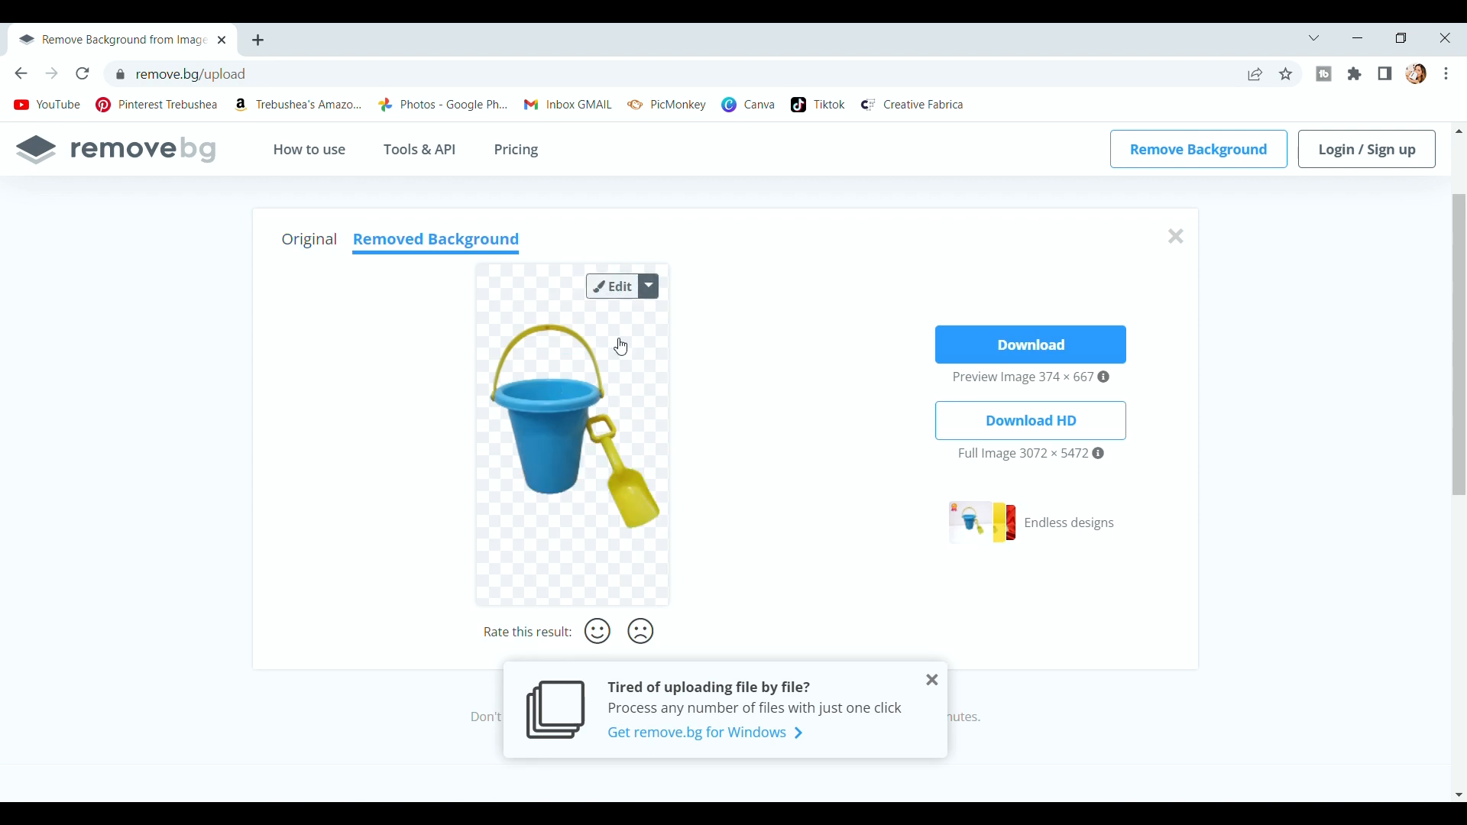
pyautogui.click(315, 240)
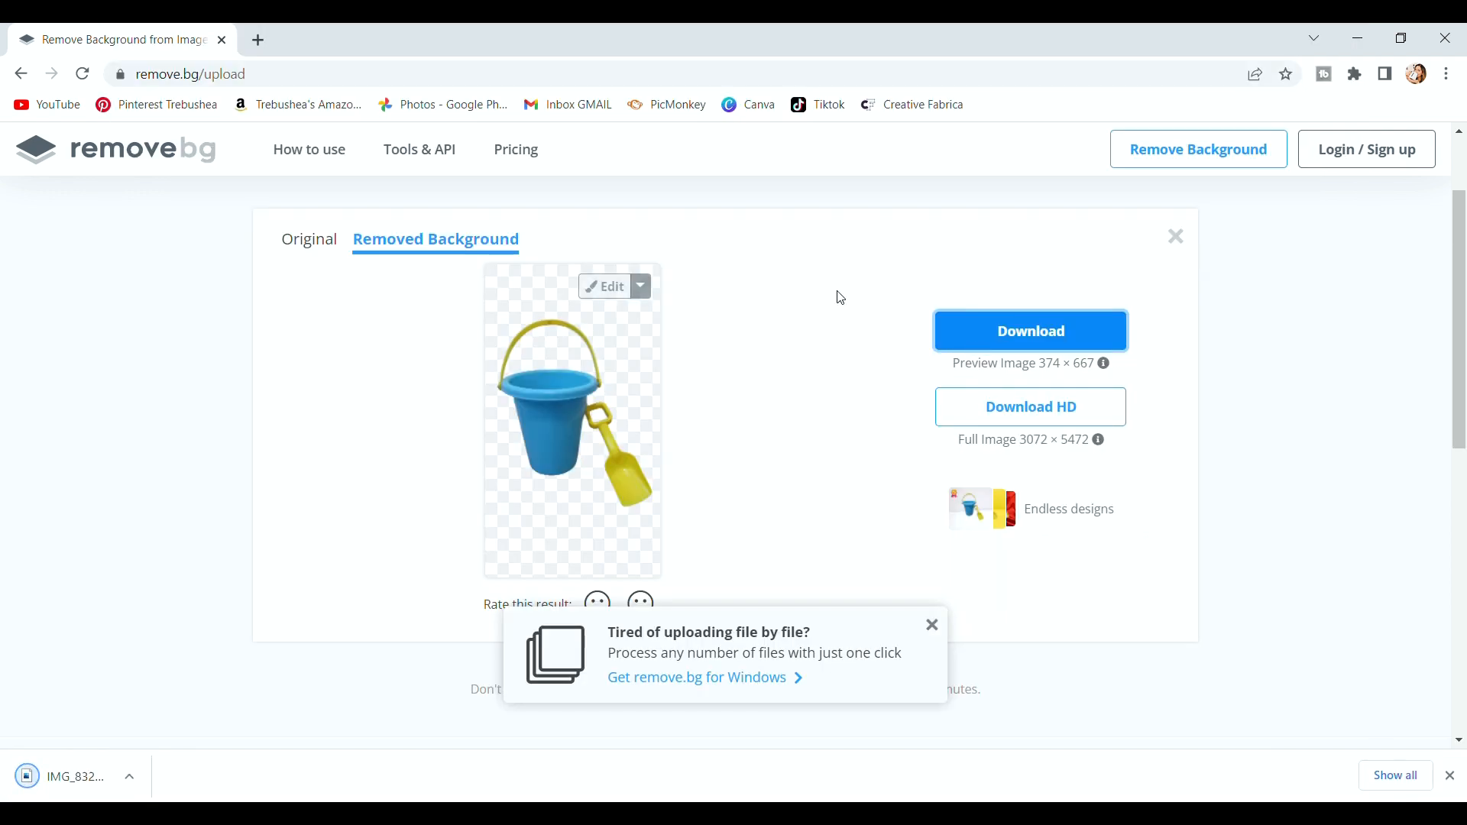
pyautogui.click(303, 241)
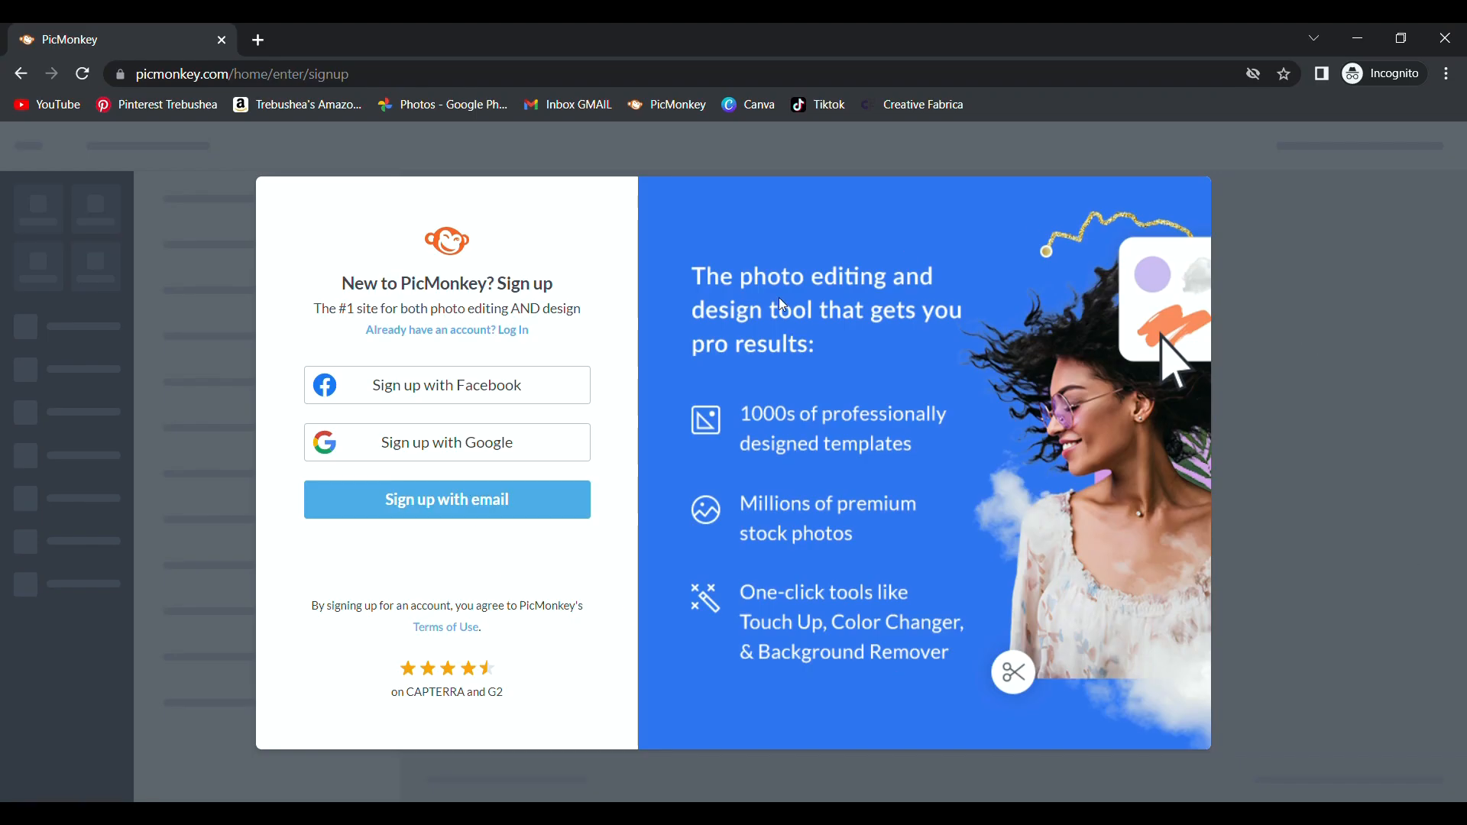
# Enter an e-mail address and password for sign-up, then replace the already-registered e-mail.
pyautogui.click(481, 503)
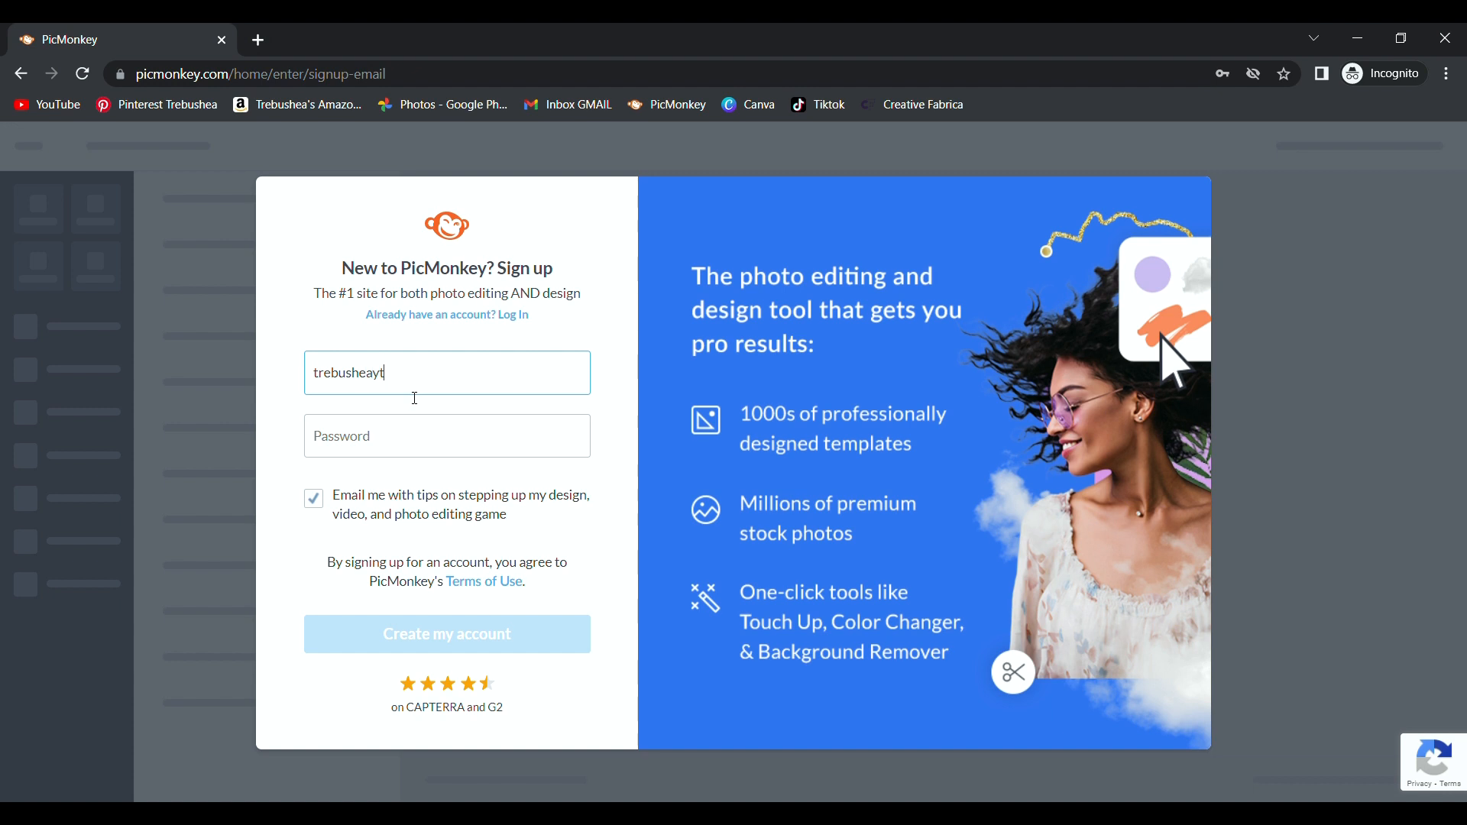
pyautogui.click(396, 448)
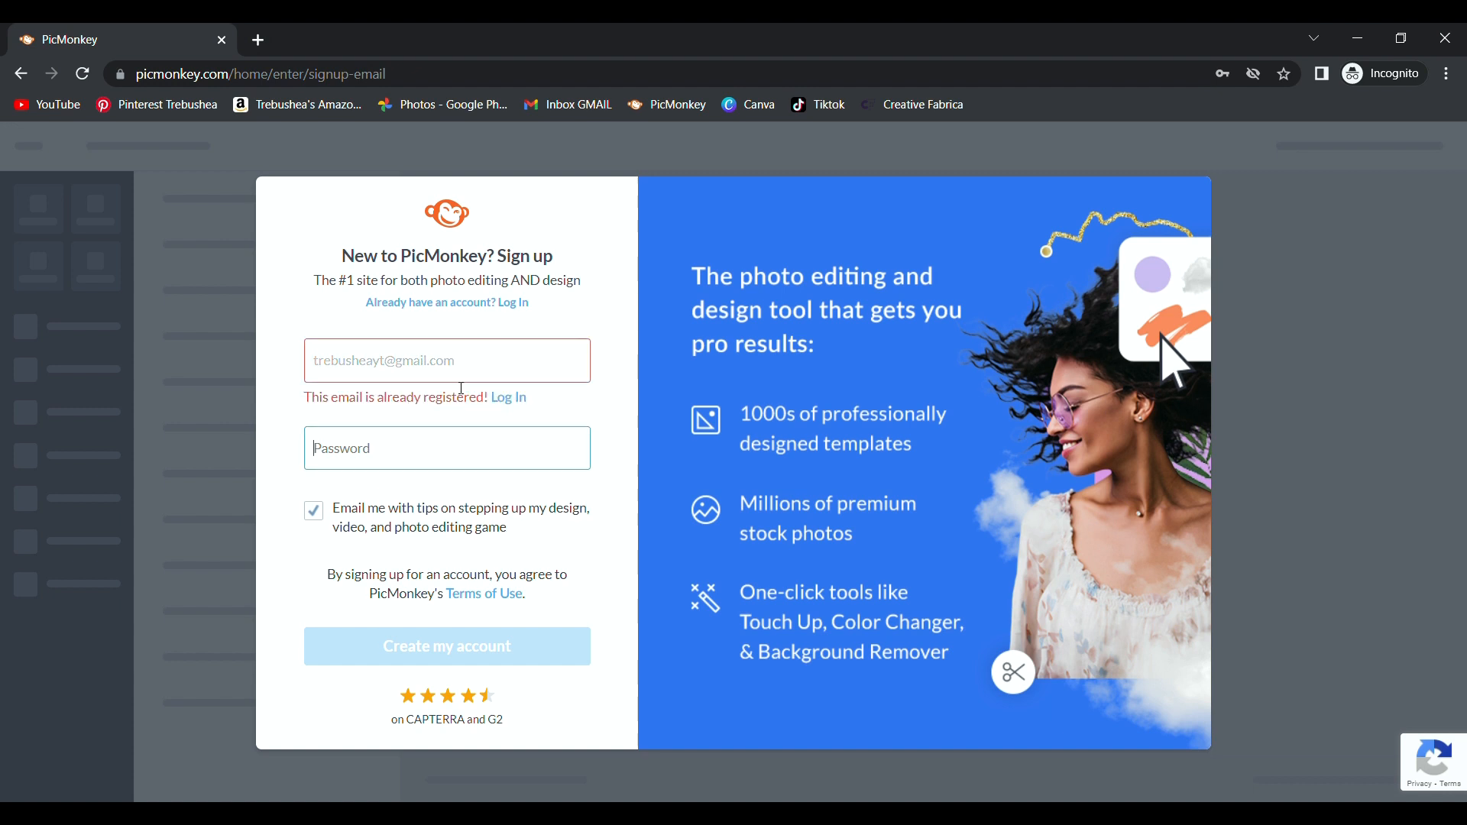
pyautogui.moveTo(458, 360); pyautogui.dragTo(264, 330)
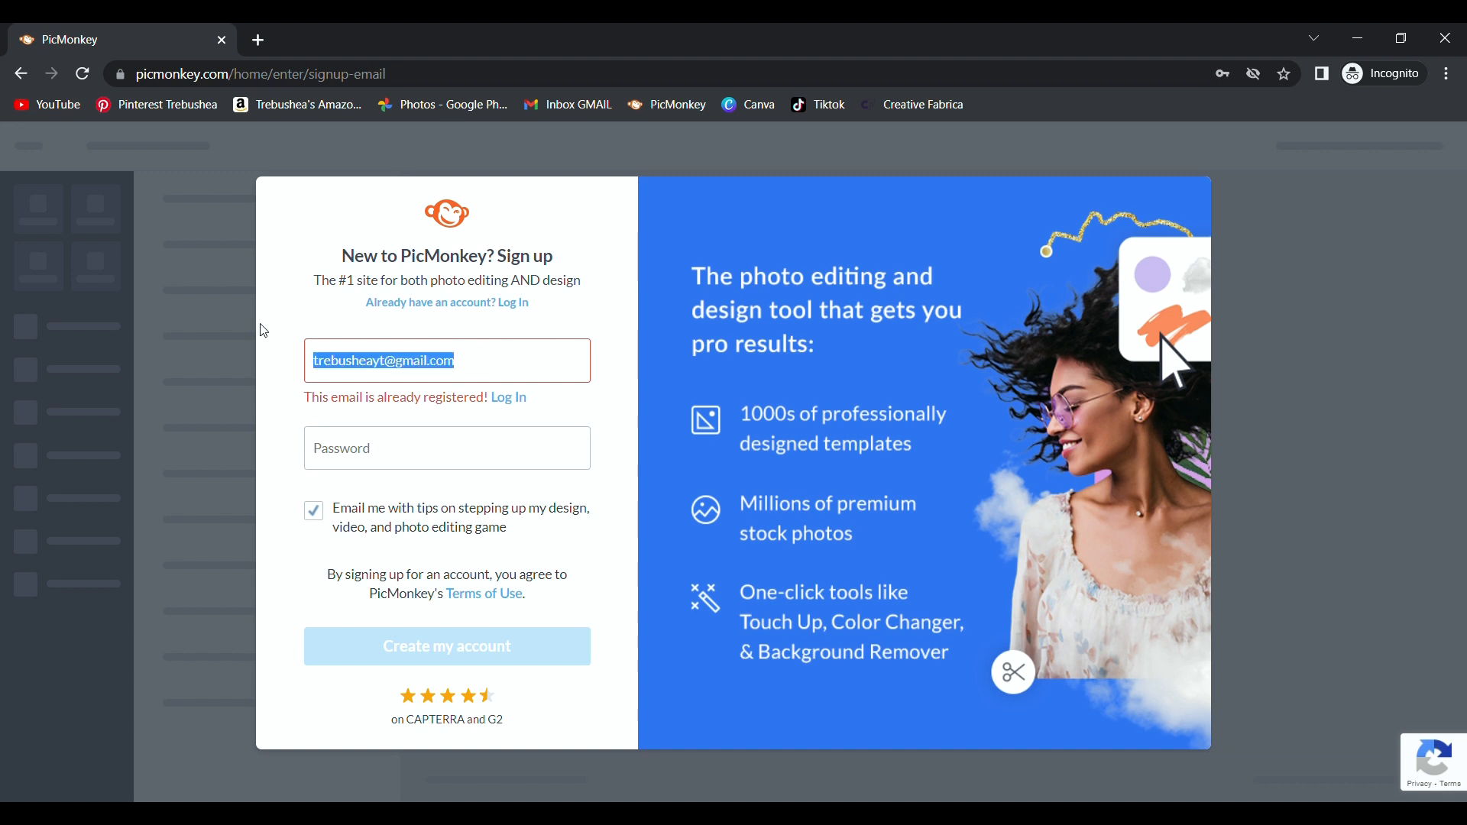
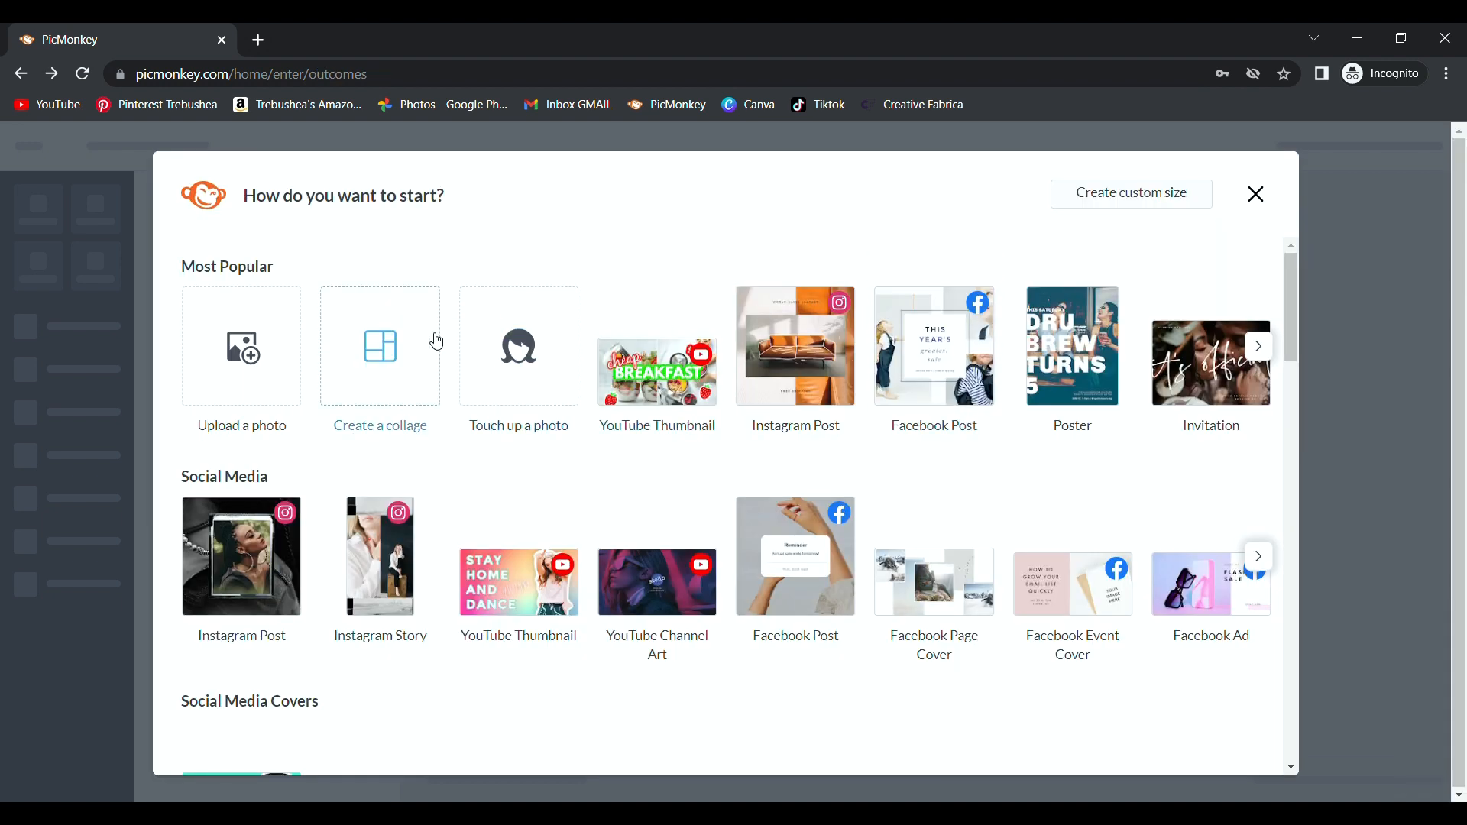
# Upload the mug photo, try Auto adjust, then undo it and dismiss the tour.
pyautogui.click(252, 350)
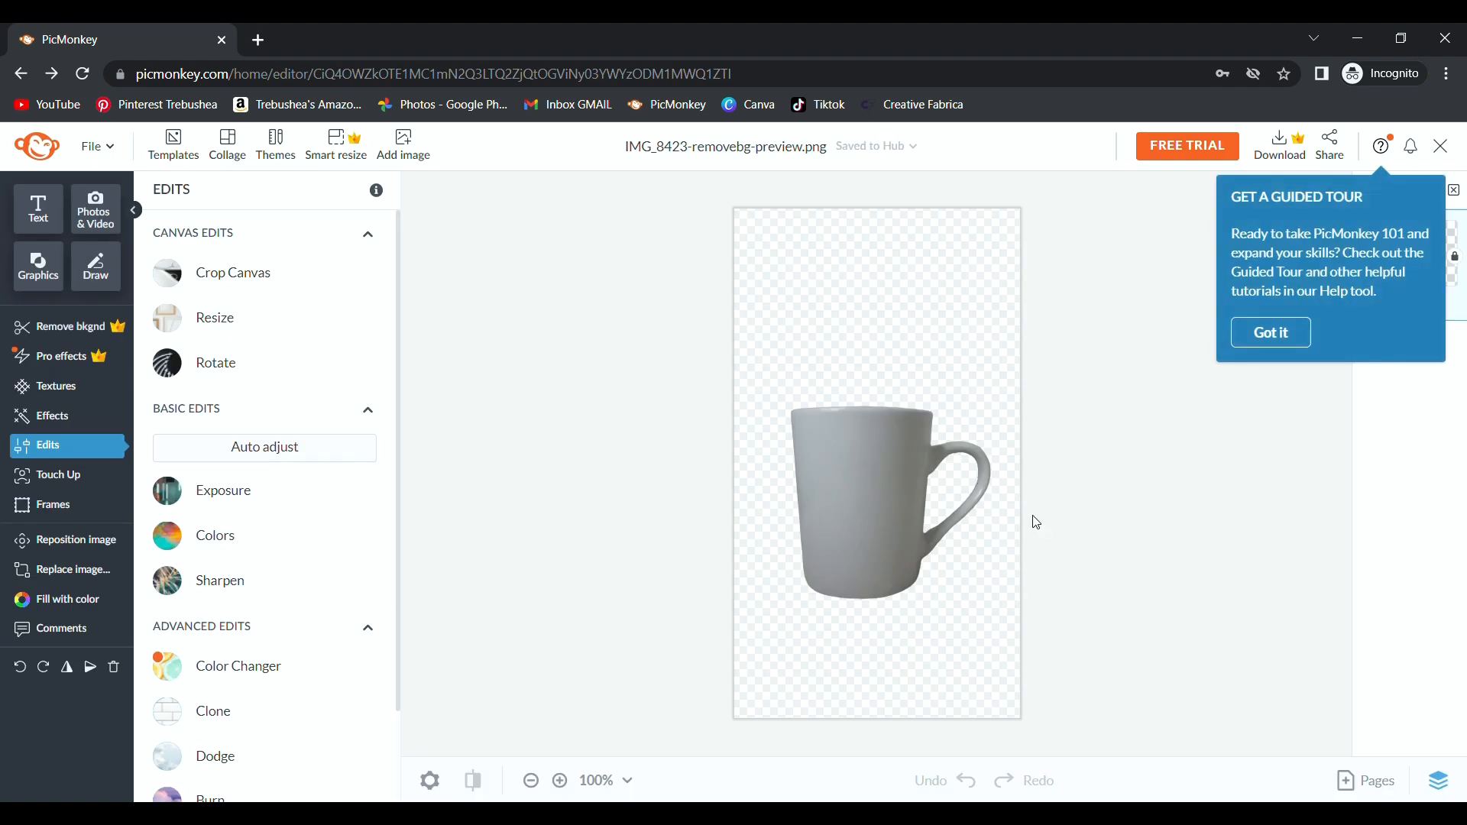
pyautogui.click(321, 466)
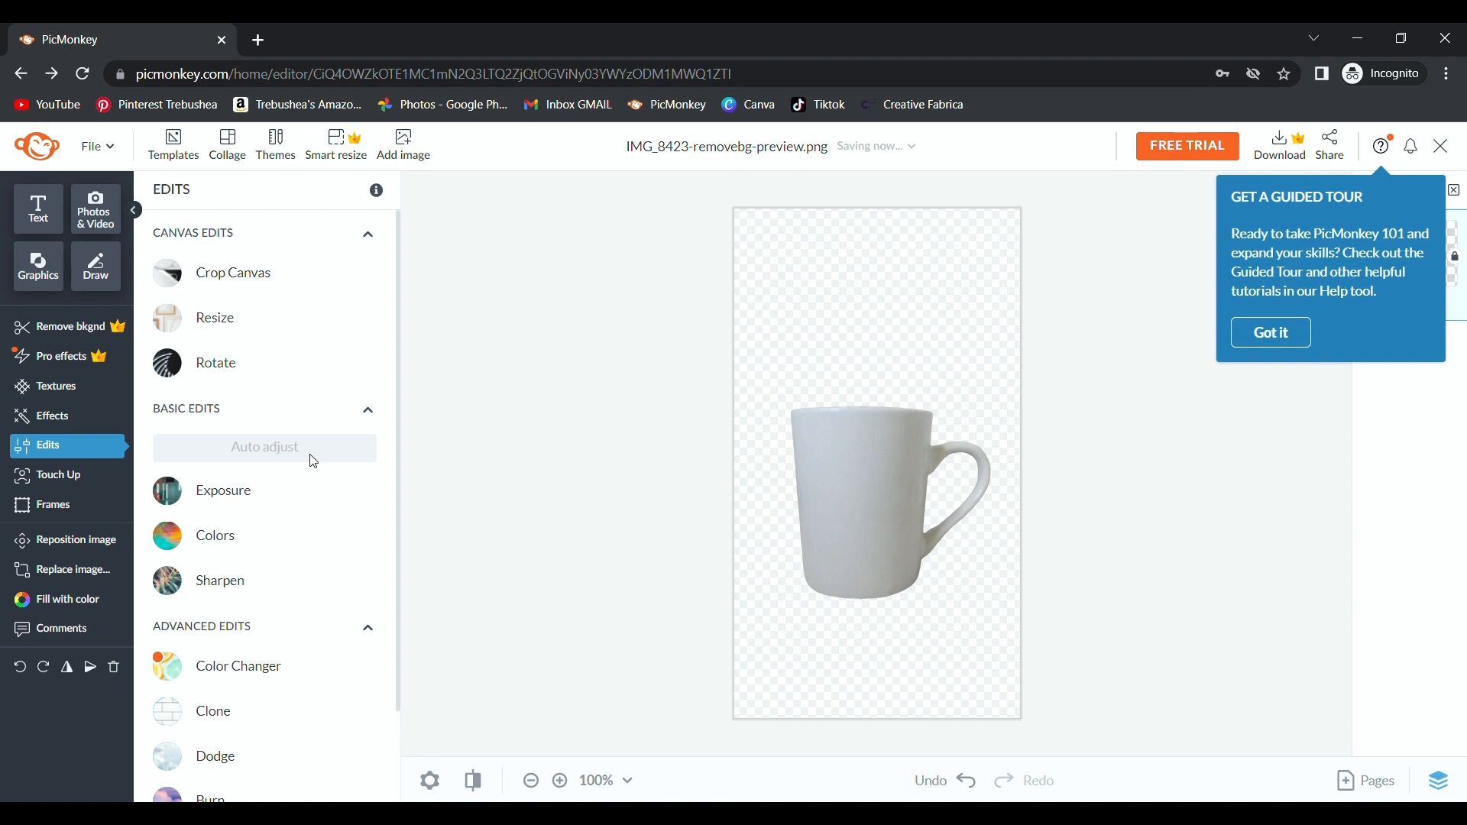
pyautogui.click(969, 781)
pyautogui.click(1270, 333)
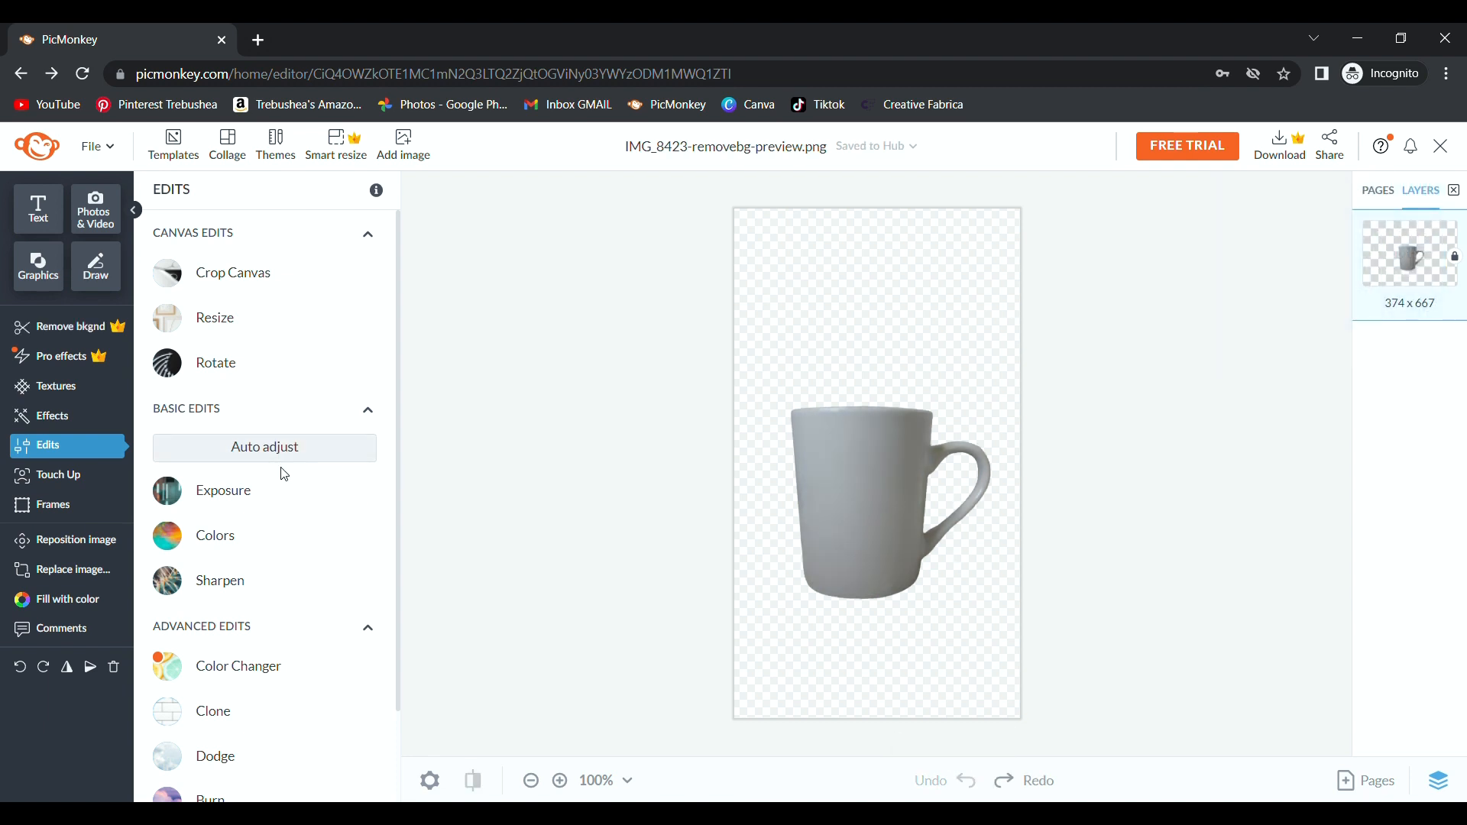
# Raise the Exposure brightness to 13% and apply it.
pyautogui.click(265, 498)
pyautogui.scroll(-1, 271, 522)
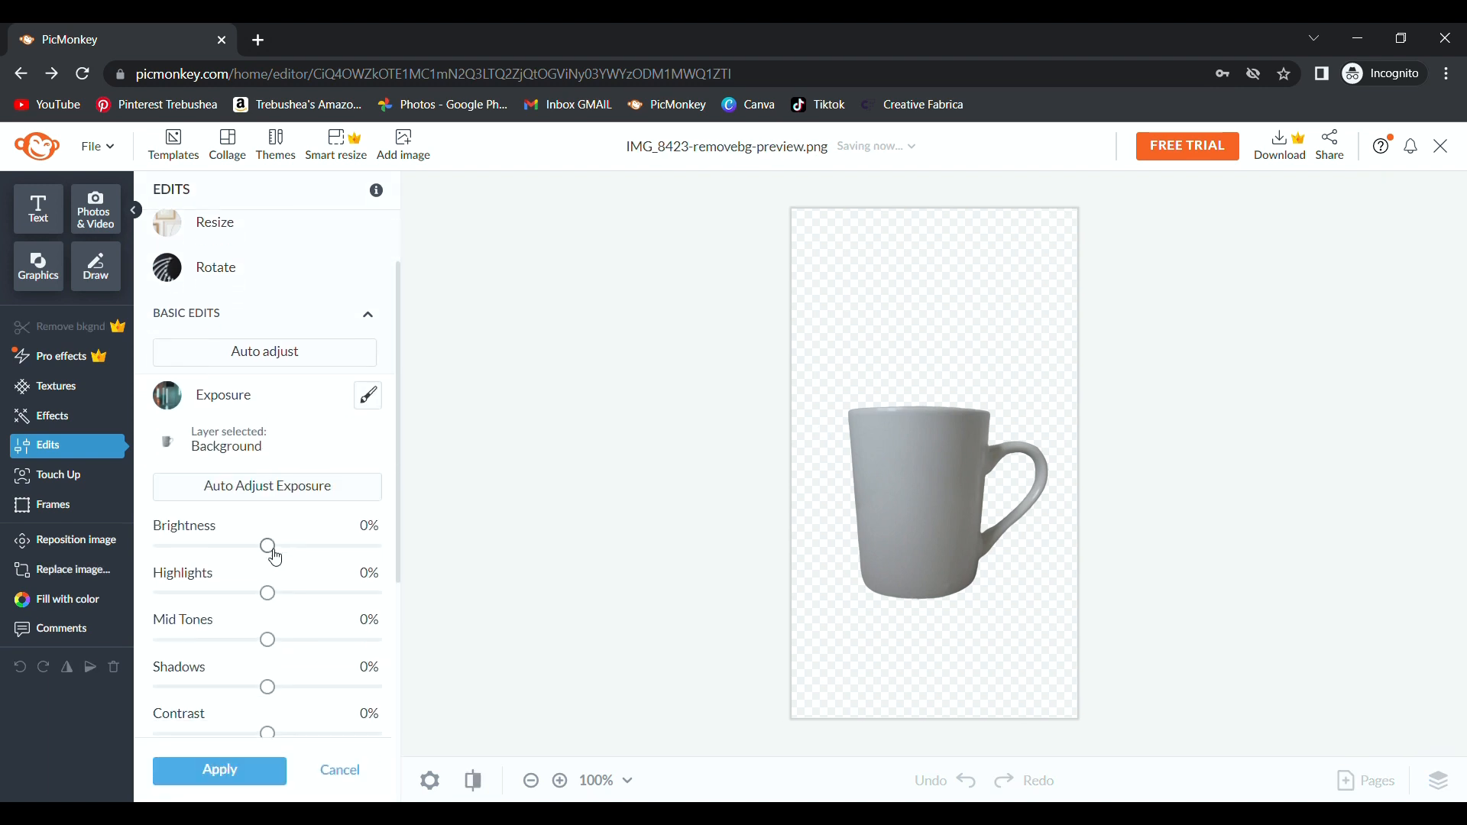
pyautogui.moveTo(269, 546); pyautogui.dragTo(294, 550)
pyautogui.click(219, 771)
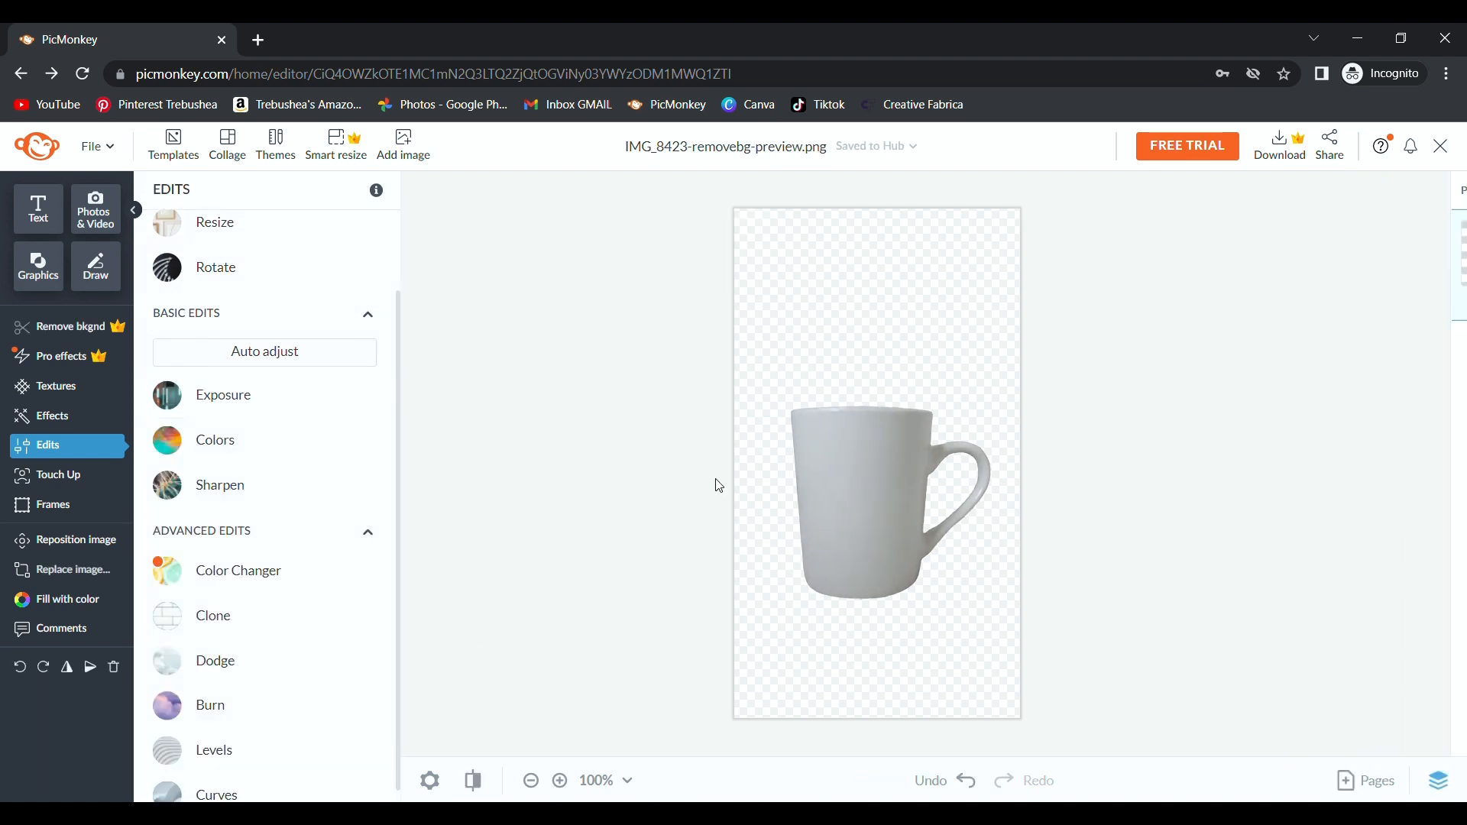
pyautogui.scroll(3, 942, 472)
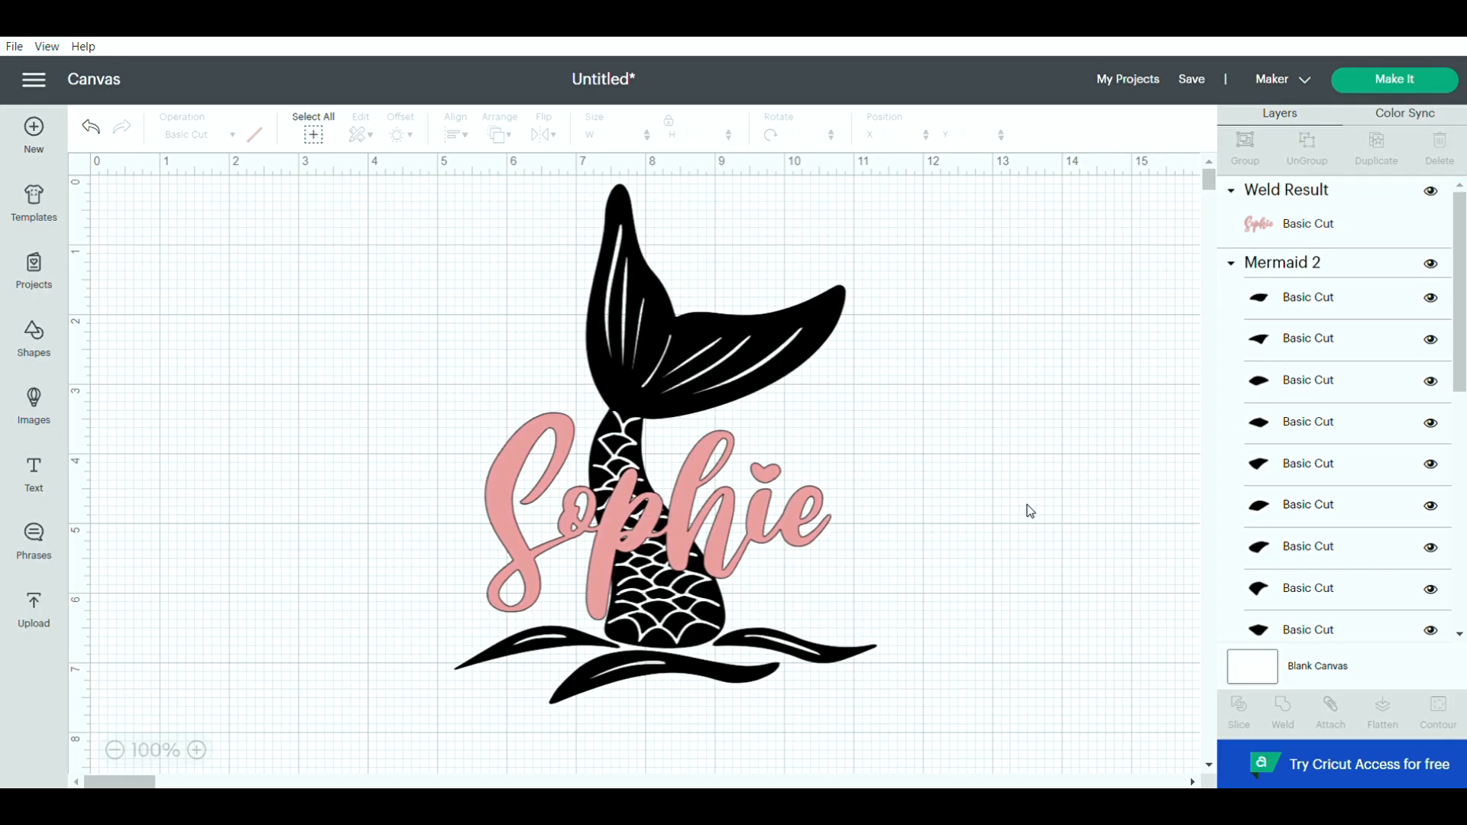
# Marquee-select the complete mermaid tail and pink name design on the canvas.
pyautogui.moveTo(990, 709); pyautogui.dragTo(374, 330)
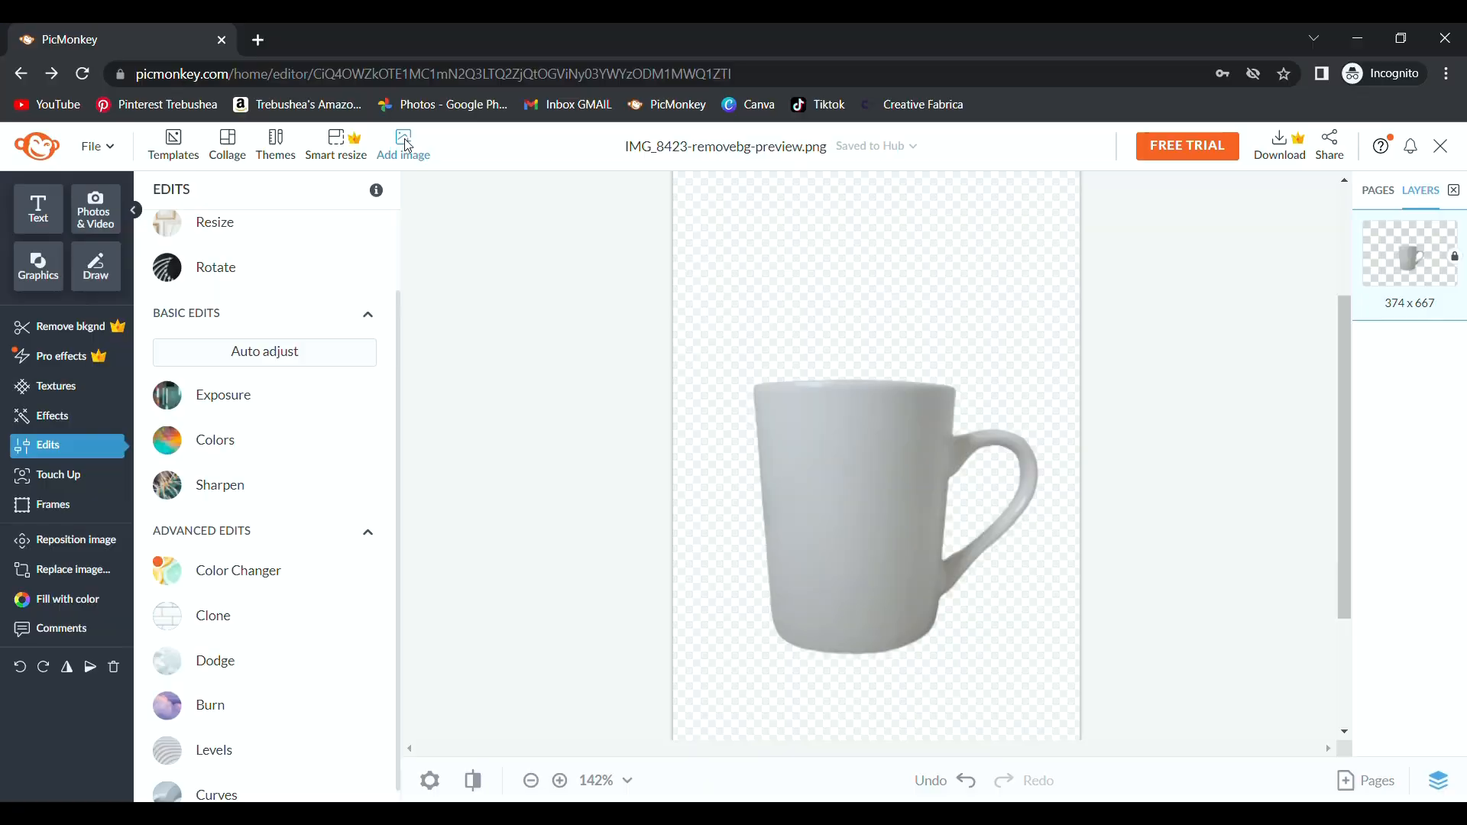
# Add the uploaded triple 'mama' graphic, shrink it, and centre it on the mug body.
pyautogui.click(403, 144)
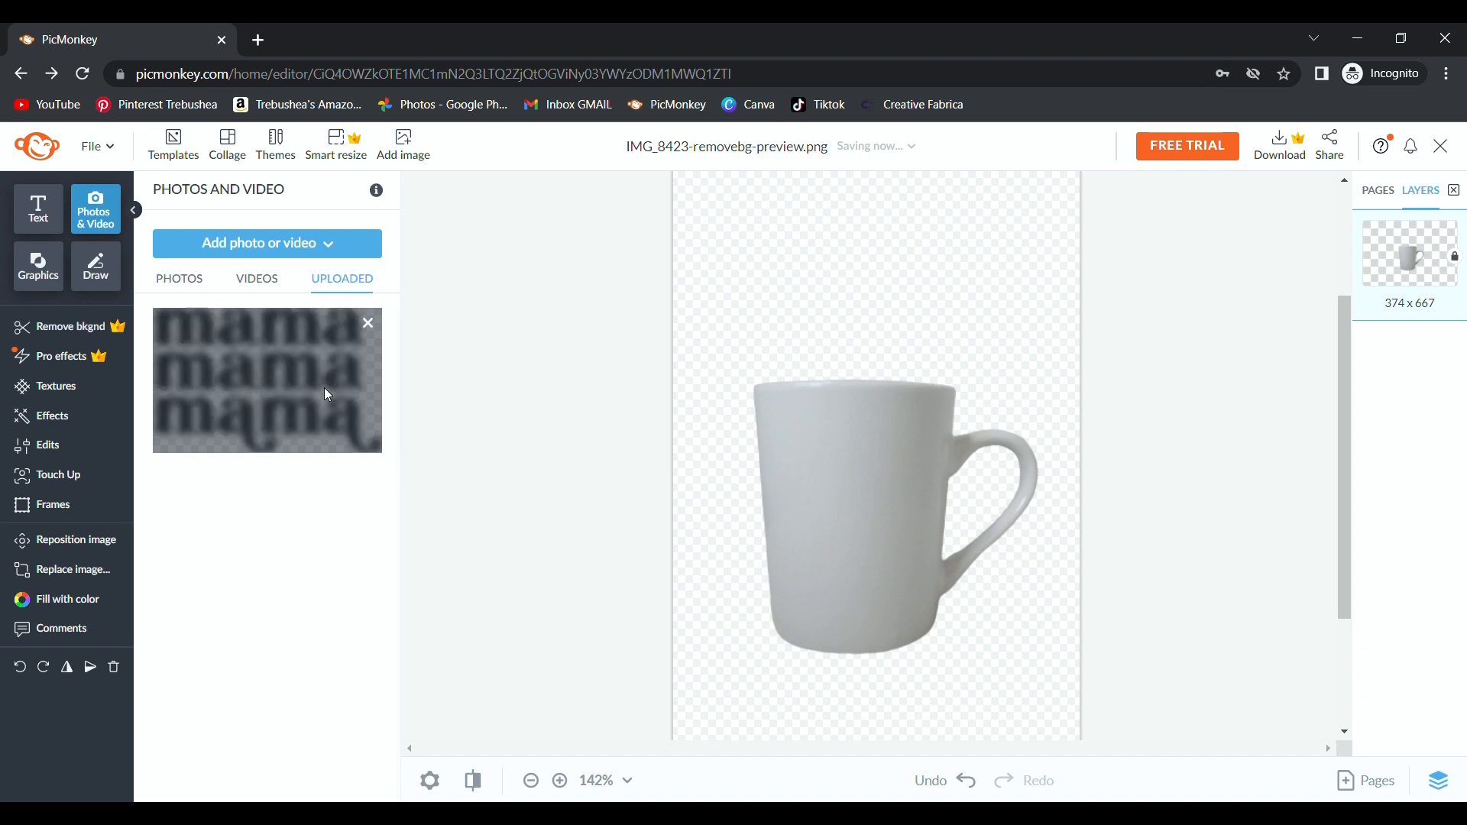
pyautogui.click(328, 395)
pyautogui.moveTo(1080, 592); pyautogui.dragTo(901, 480)
pyautogui.moveTo(840, 428); pyautogui.dragTo(931, 533)
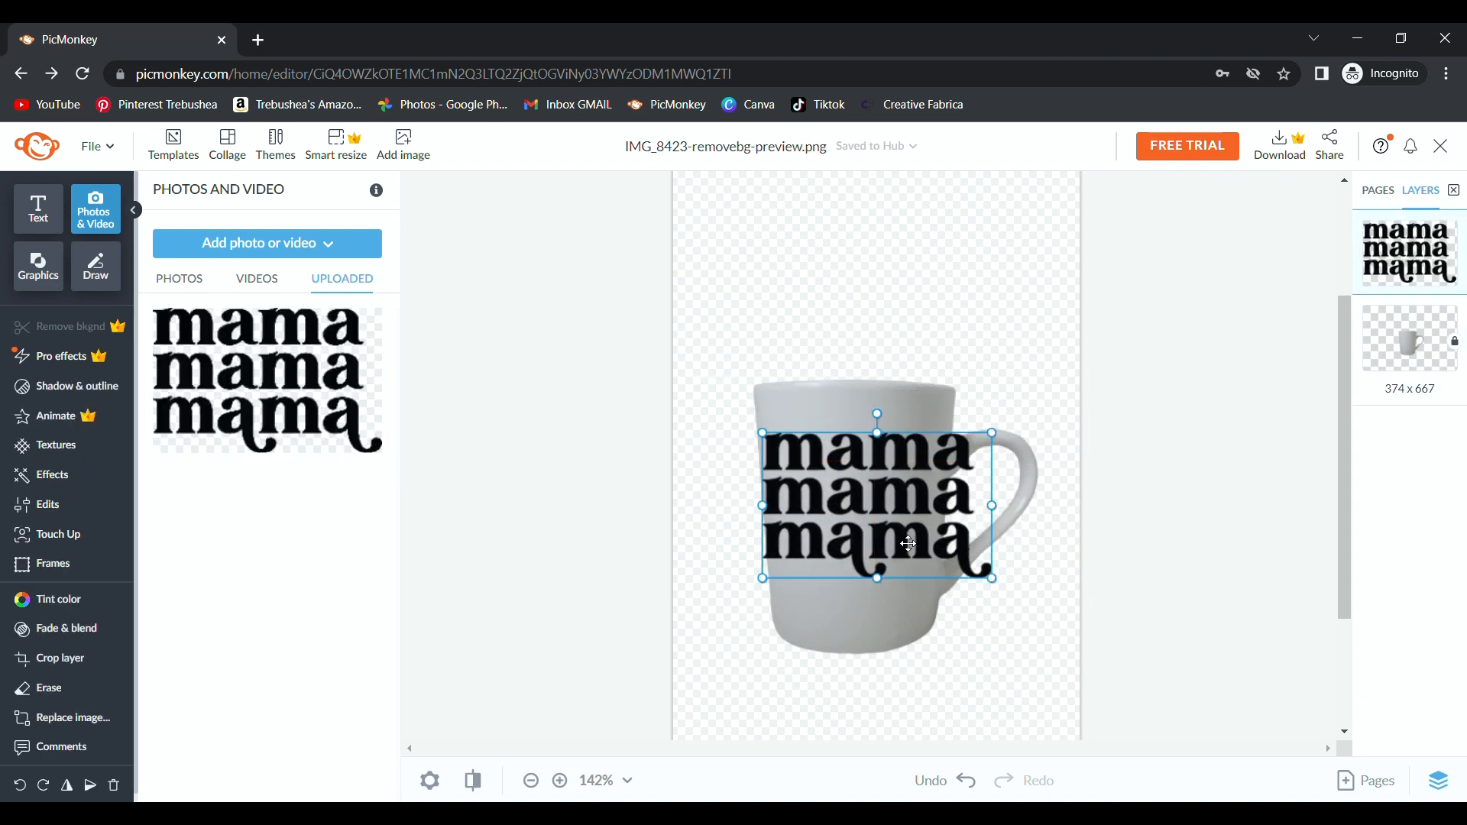
pyautogui.moveTo(1012, 597); pyautogui.dragTo(832, 488)
pyautogui.scroll(3, 985, 589)
# Shrink the mama graphic slightly, set Fade to 20%, and stretch it a bit wider.
pyautogui.moveTo(981, 562)
pyautogui.mouseDown()
pyautogui.moveTo(945, 559)
pyautogui.moveTo(957, 565)
pyautogui.mouseUp()
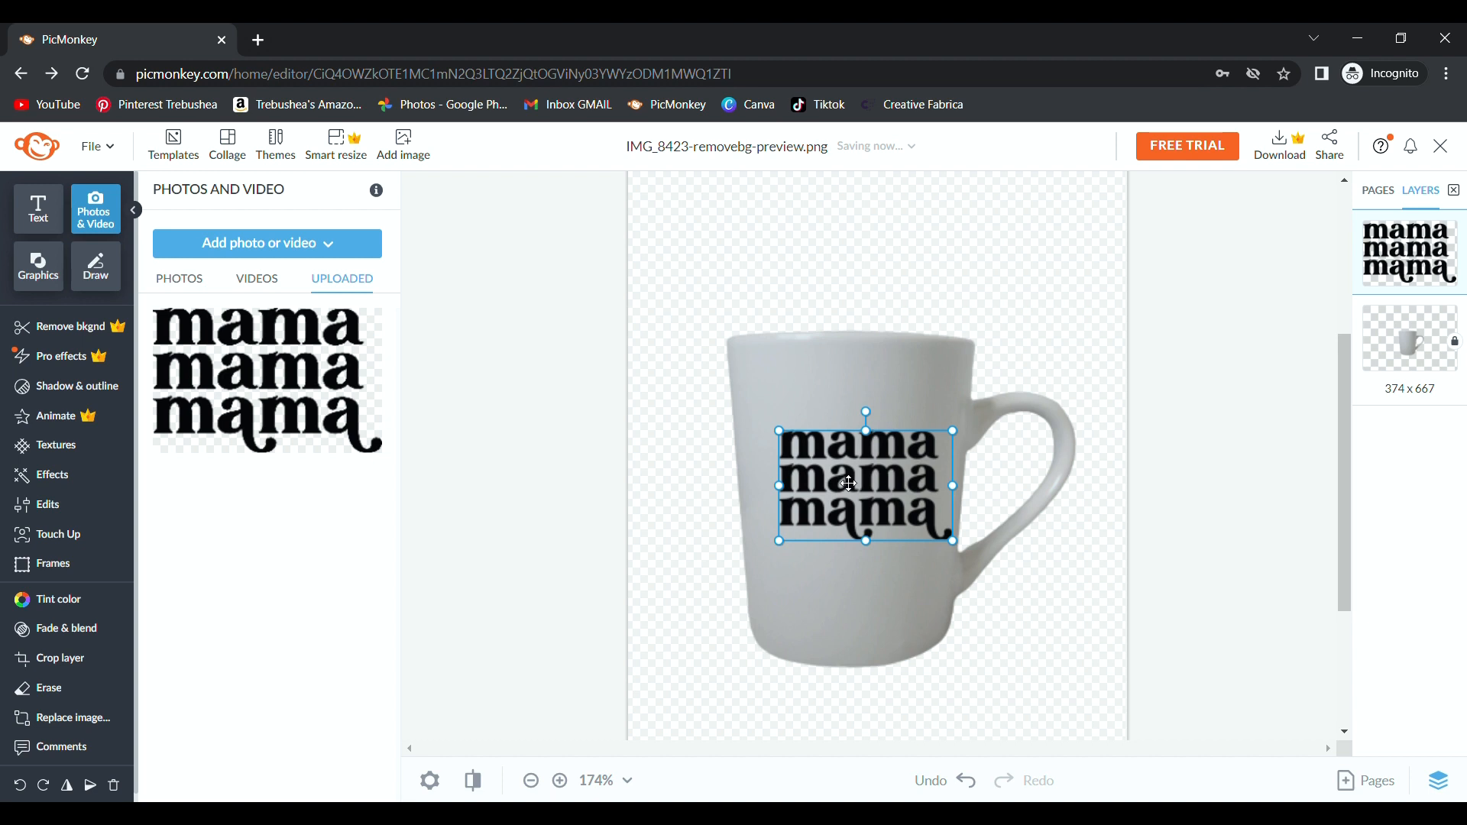
pyautogui.click(67, 628)
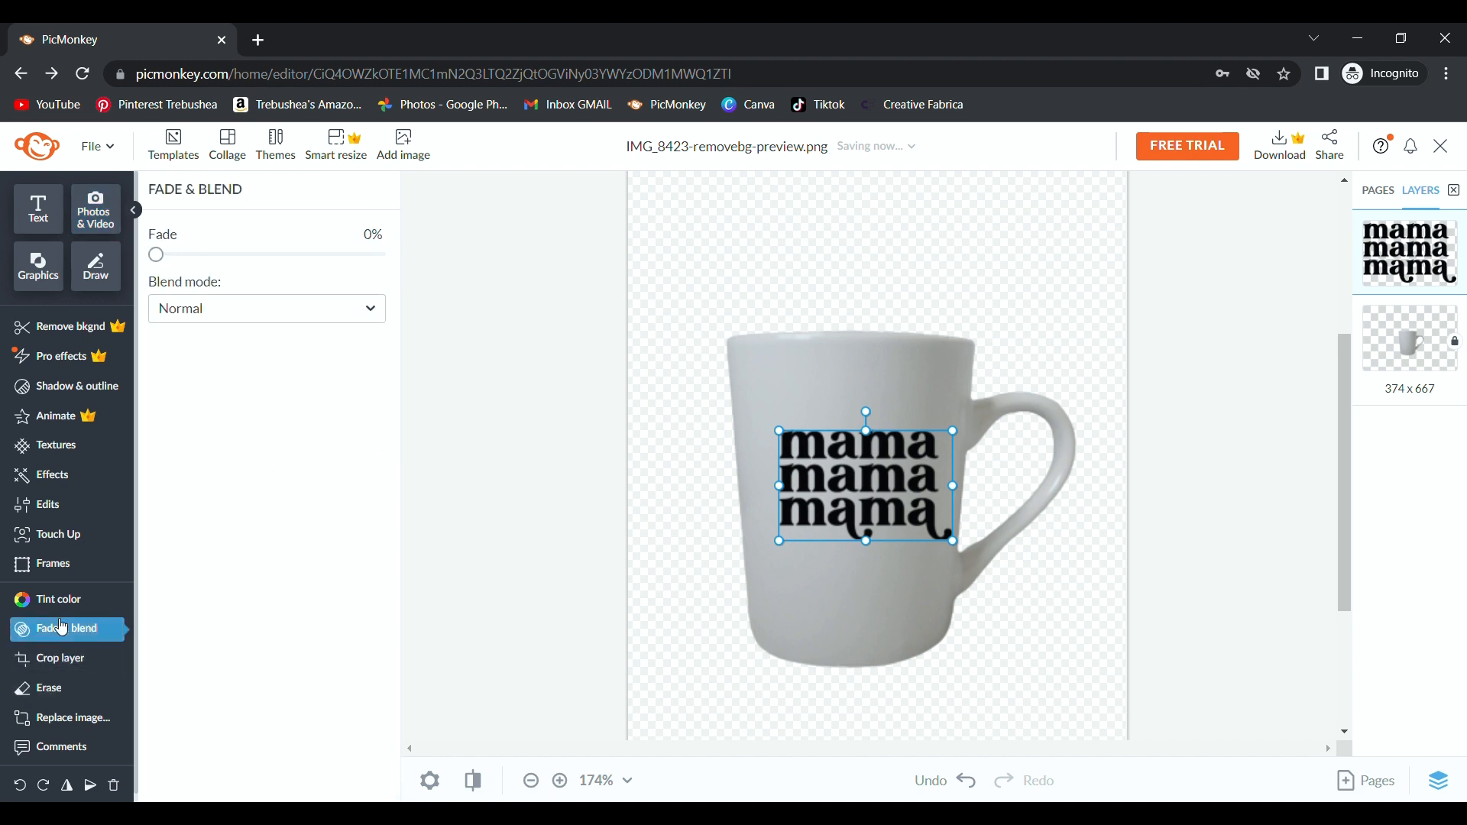
pyautogui.moveTo(164, 257); pyautogui.dragTo(202, 284)
pyautogui.moveTo(779, 486); pyautogui.dragTo(765, 489)
pyautogui.click(725, 492)
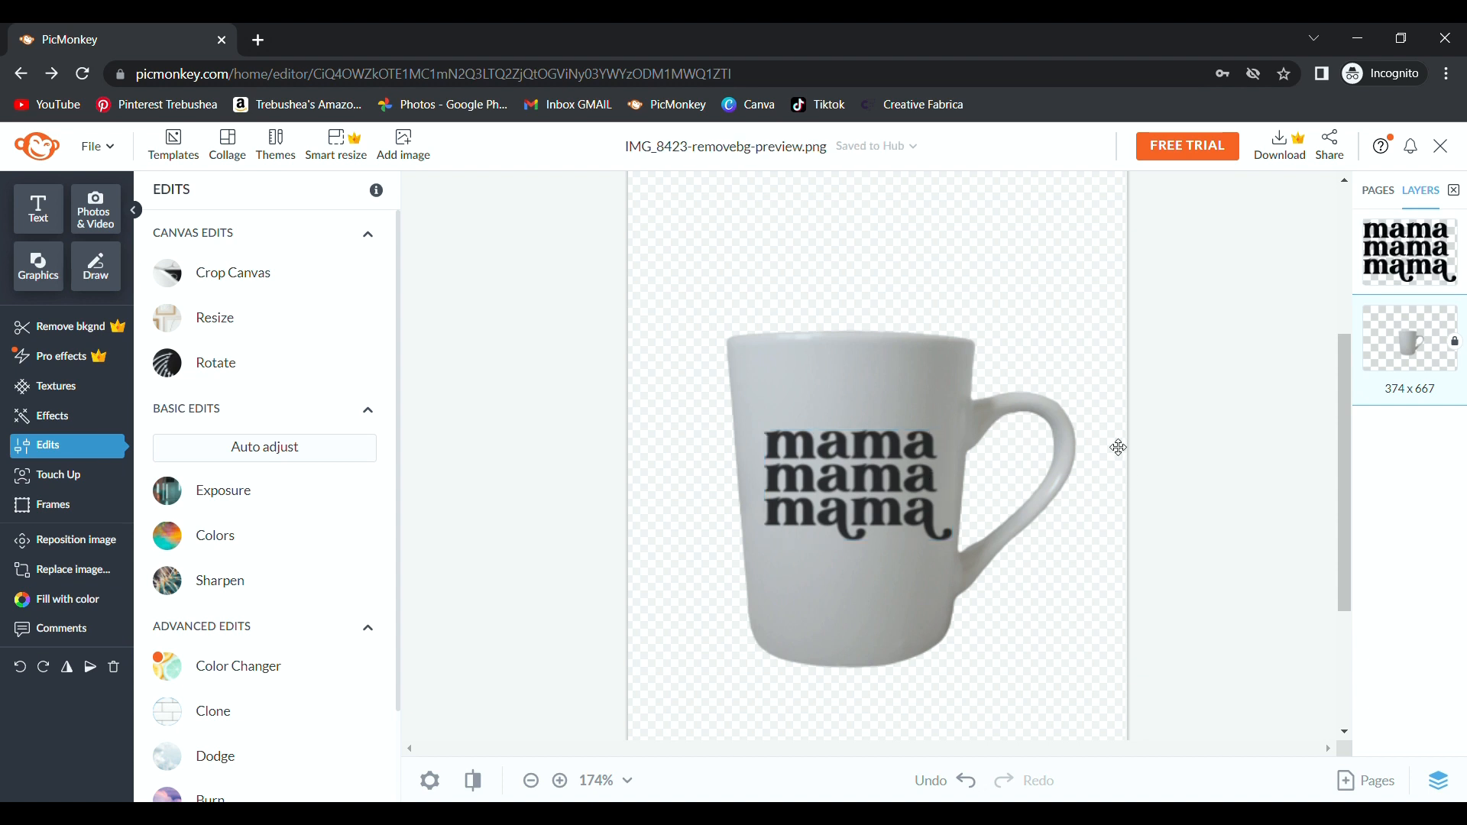
# Auto-adjust the mug photo, then apply exposure with Brightness 10% and Shadows about 44%.
pyautogui.scroll(-3, 1117, 447)
pyautogui.scroll(-2, 1017, 445)
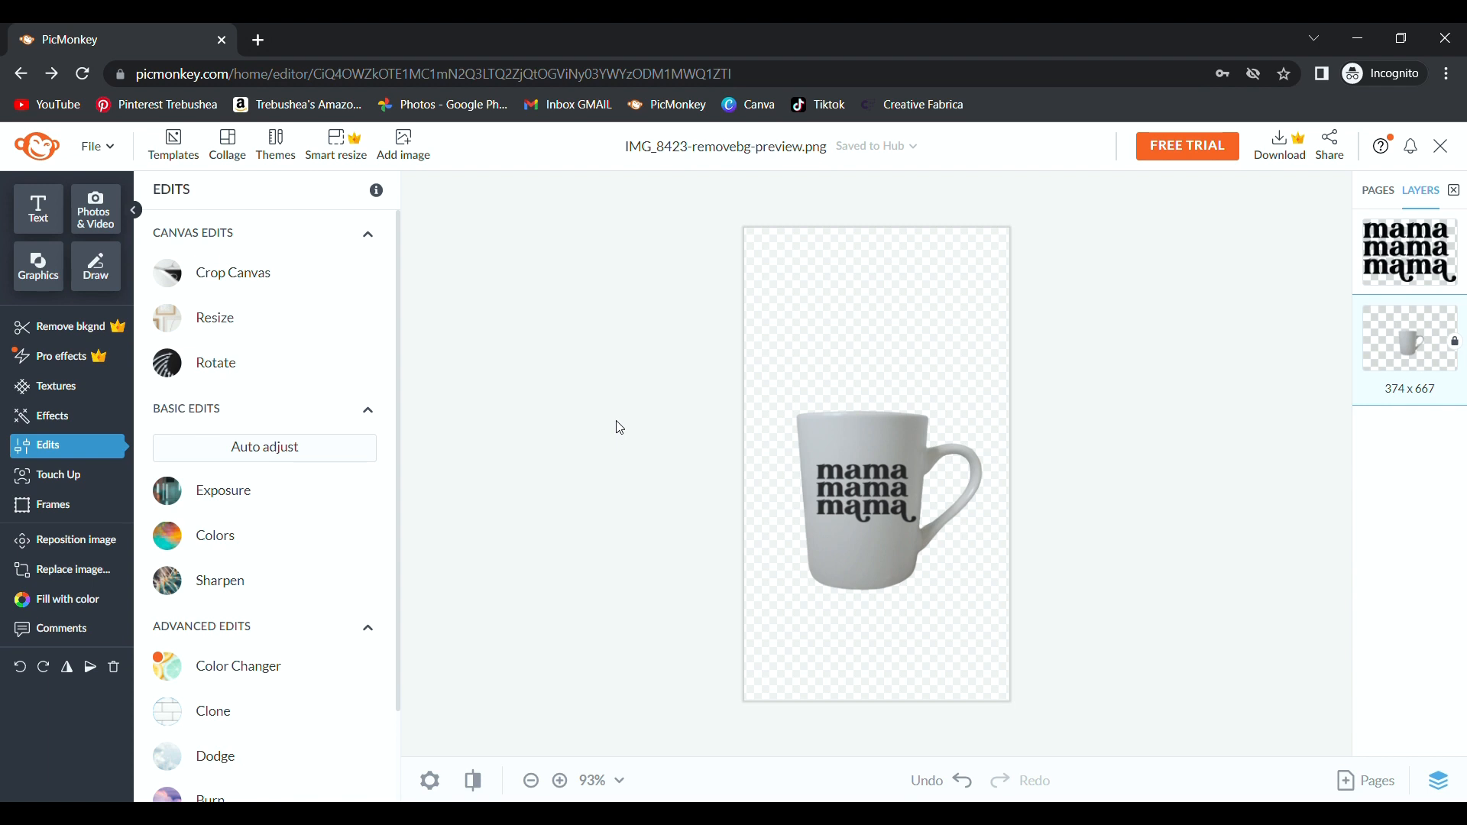
pyautogui.click(260, 449)
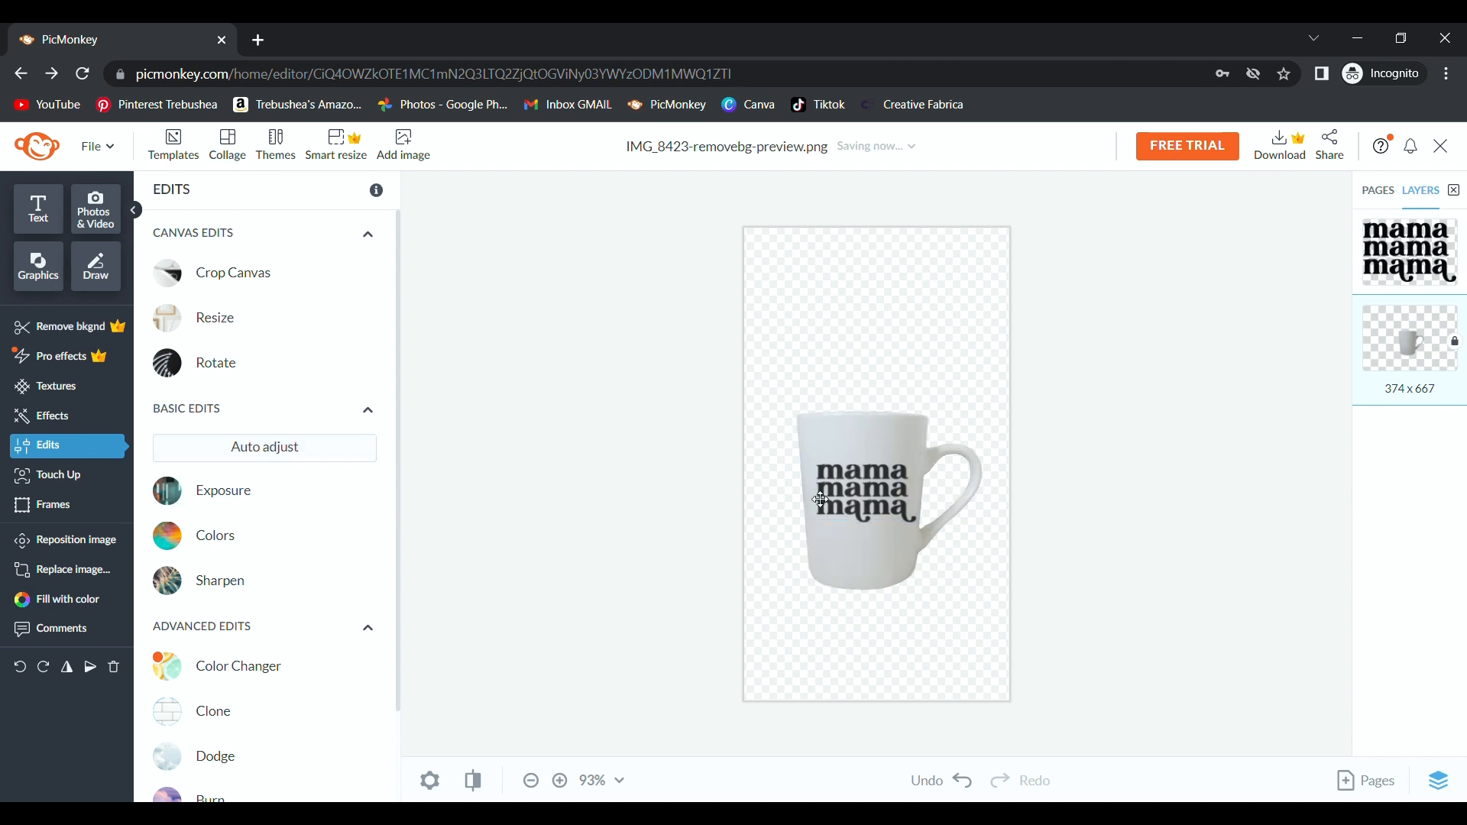
pyautogui.click(278, 488)
pyautogui.moveTo(268, 642); pyautogui.dragTo(315, 604)
pyautogui.scroll(-3, 283, 649)
pyautogui.click(279, 673)
pyautogui.scroll(5, 1035, 596)
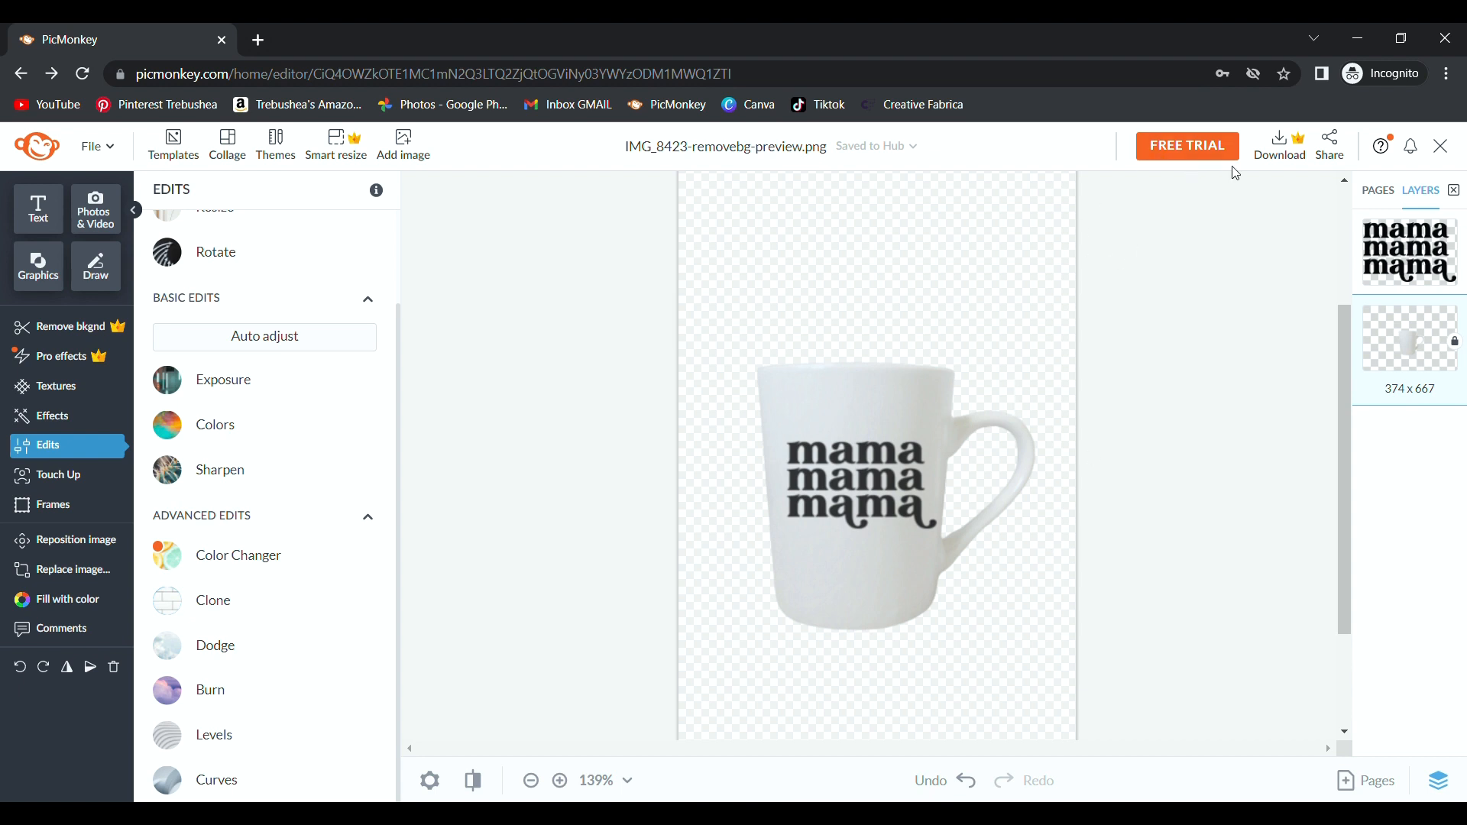
pyautogui.click(1304, 162)
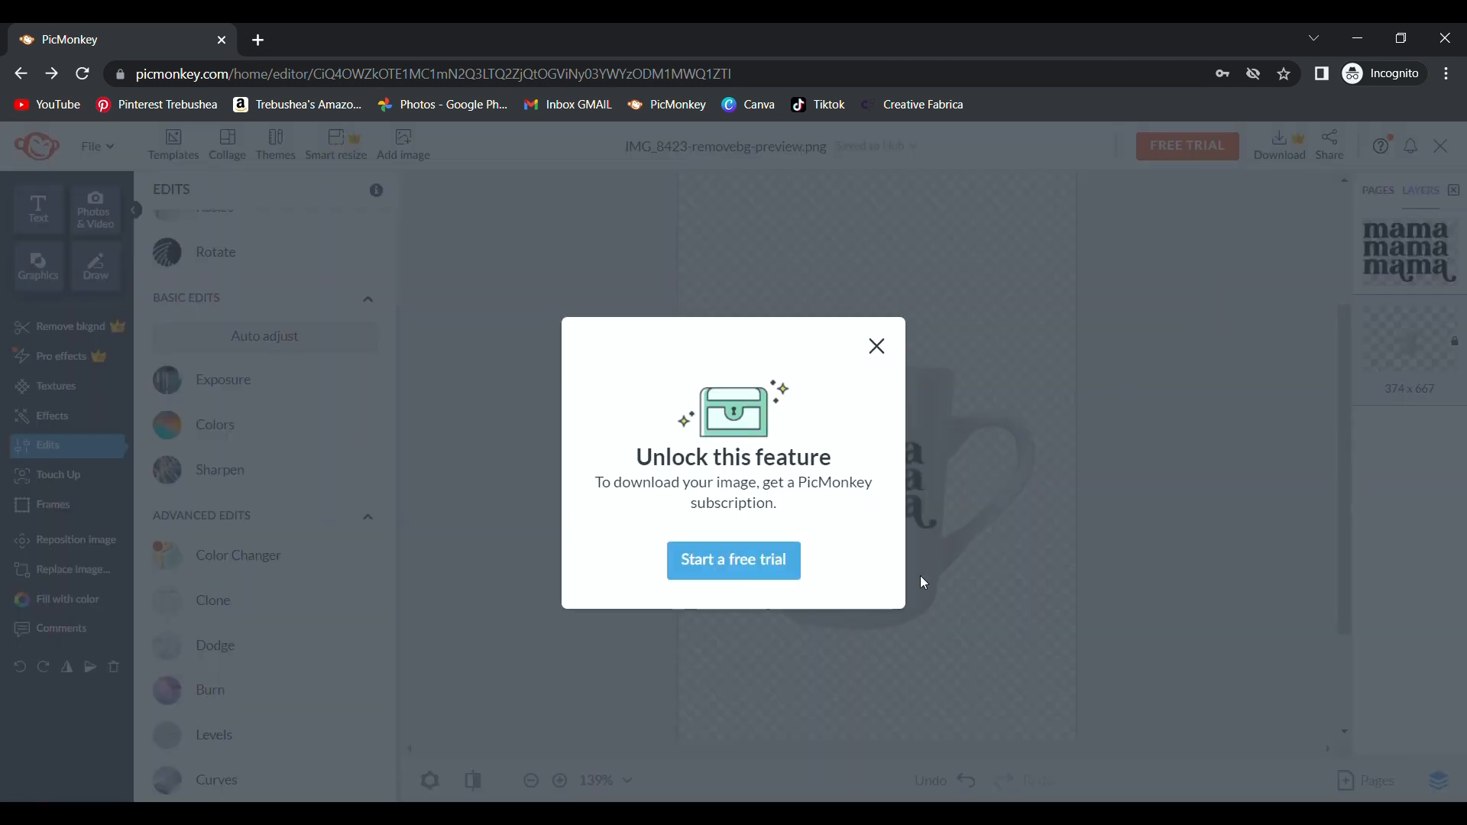
pyautogui.click(877, 345)
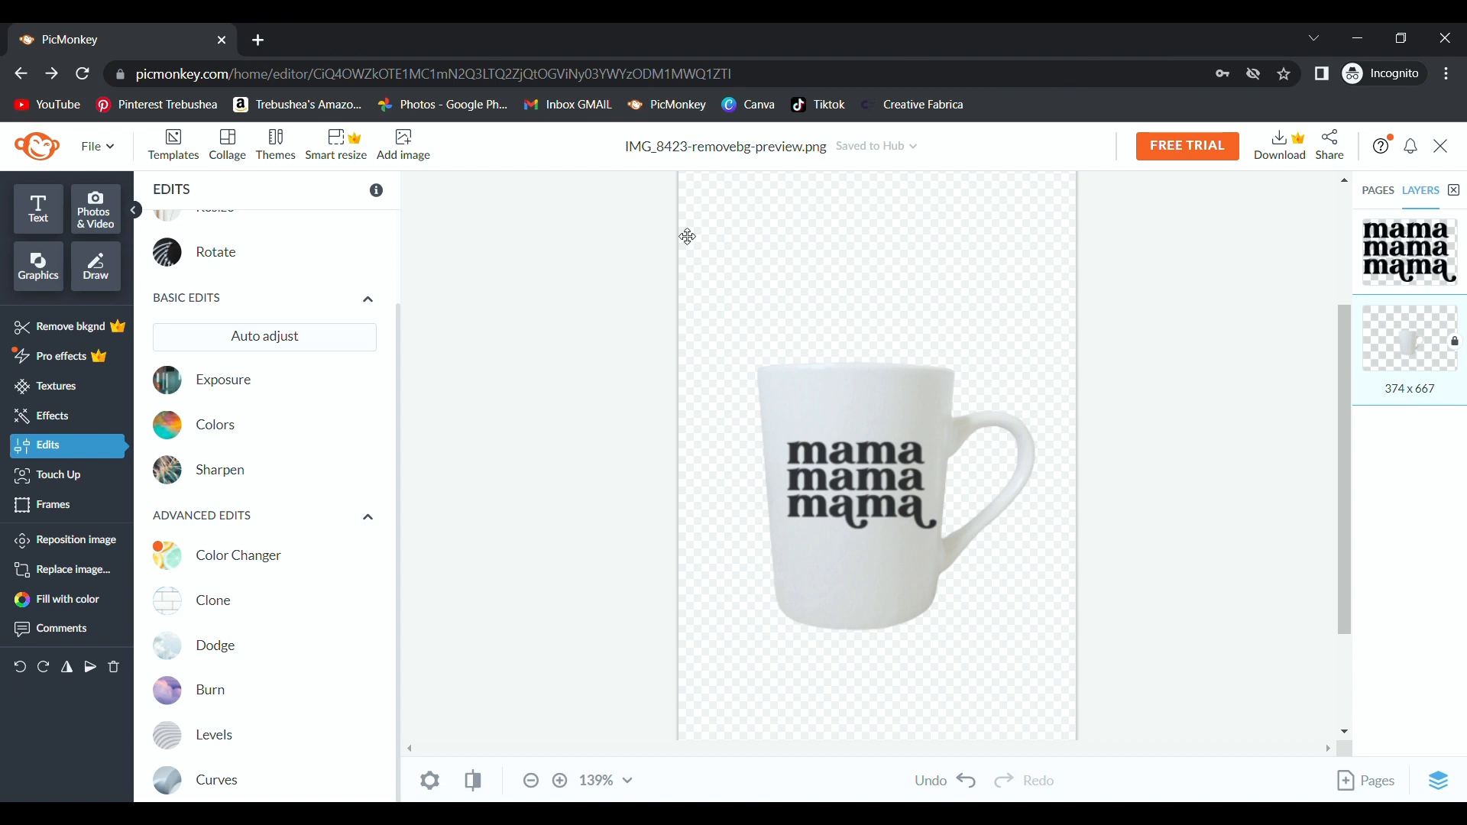
# Load remove.bg/upload in a new tab and upload the mama mug mockup screenshot.
pyautogui.click(257, 41)
pyautogui.write('remove.bg/upload')
pyautogui.press('Return')
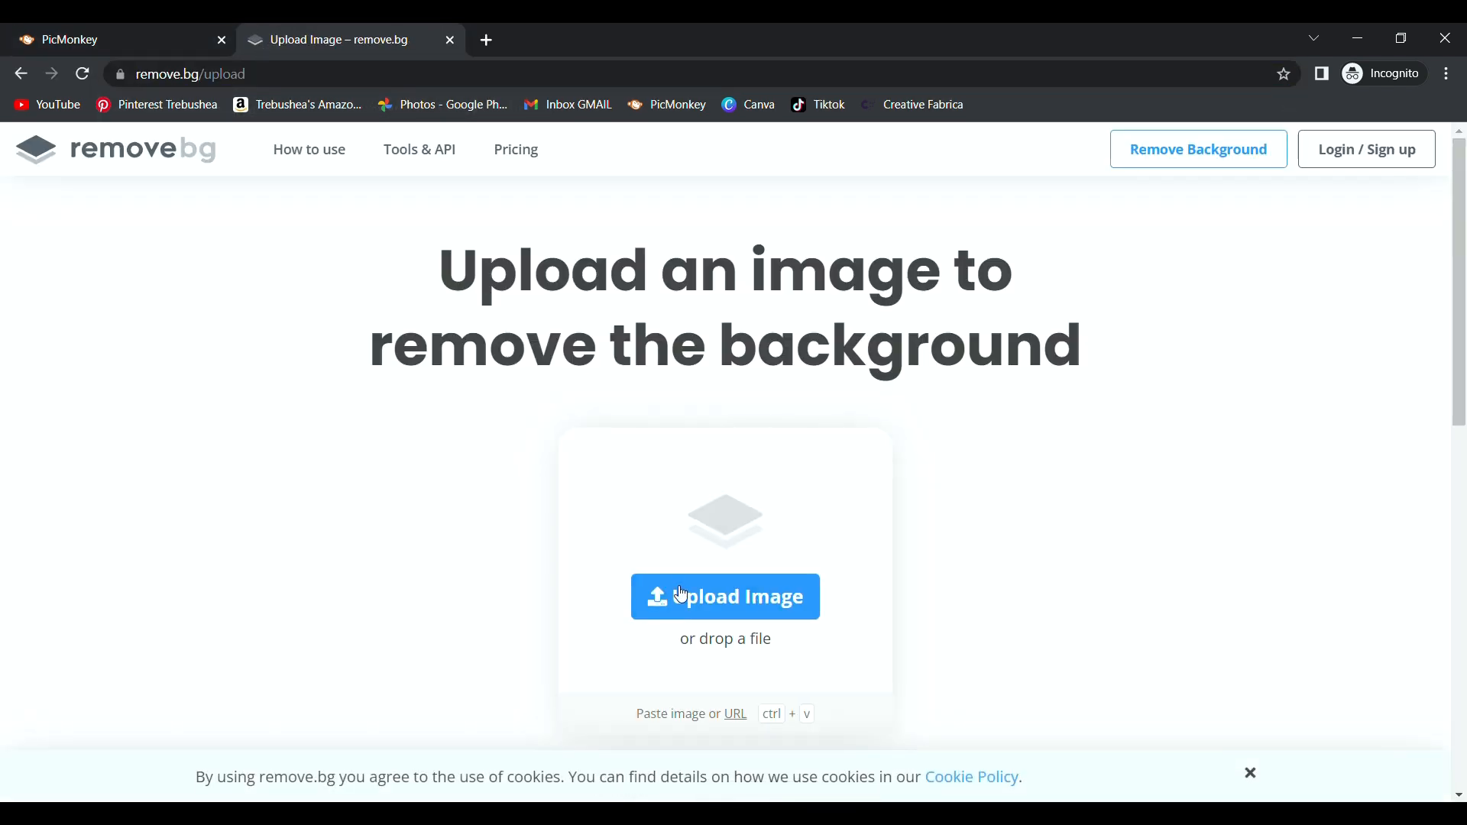
pyautogui.click(686, 593)
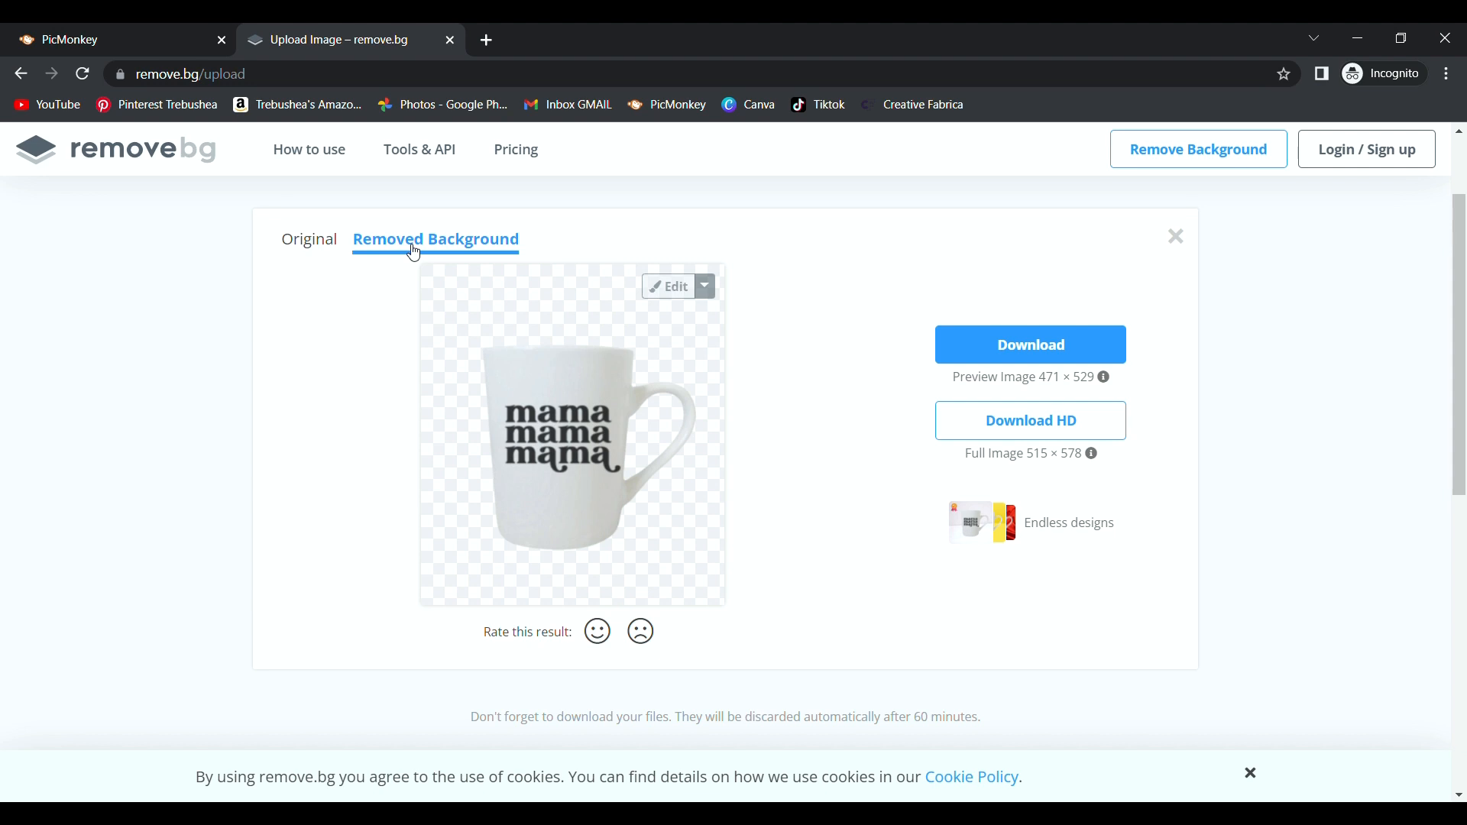
# Compare original and cut-out versions, download the background-free mug PNG, and close the result.
pyautogui.click(309, 241)
pyautogui.click(387, 240)
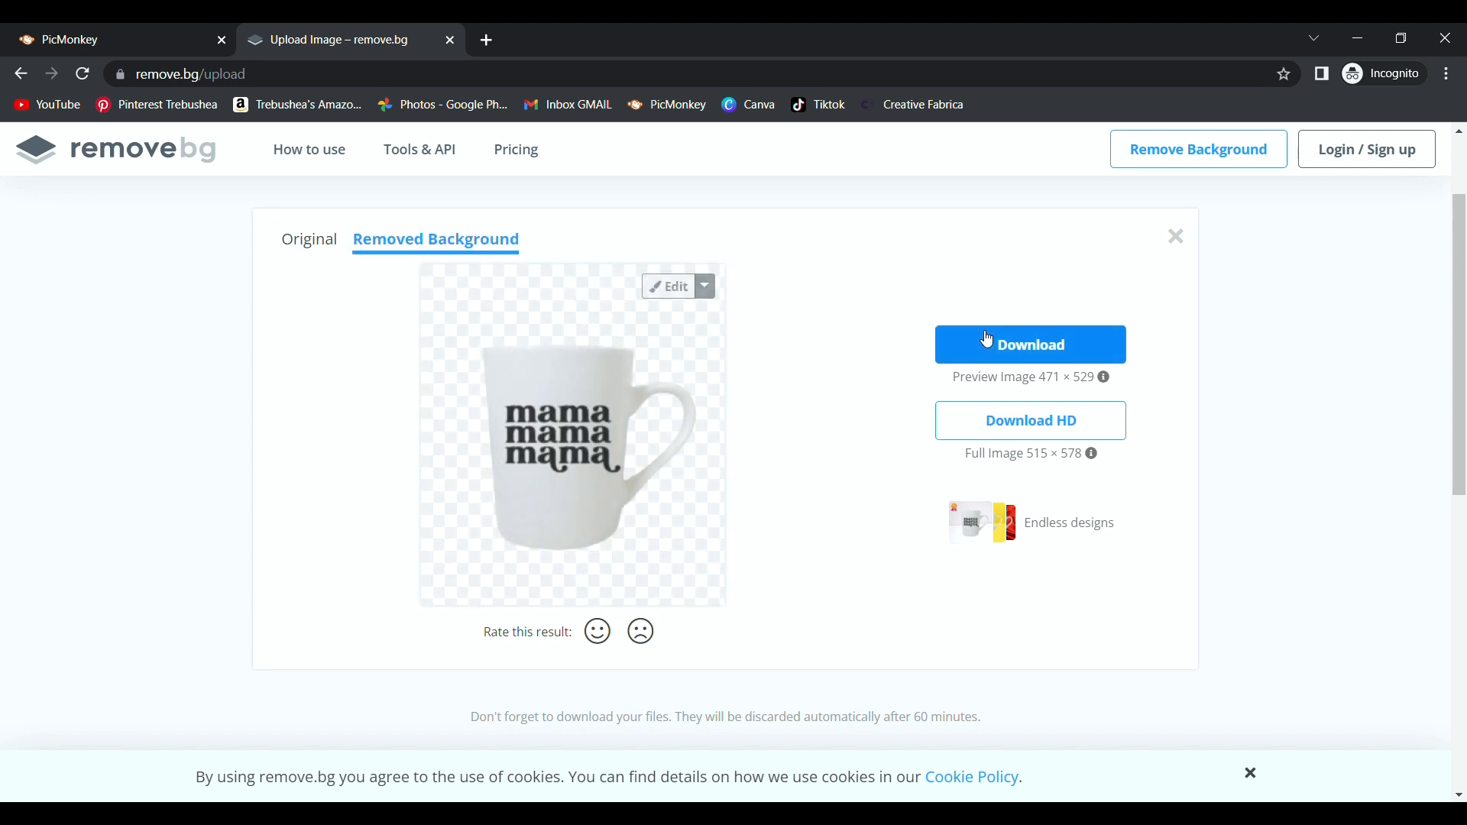
pyautogui.click(314, 243)
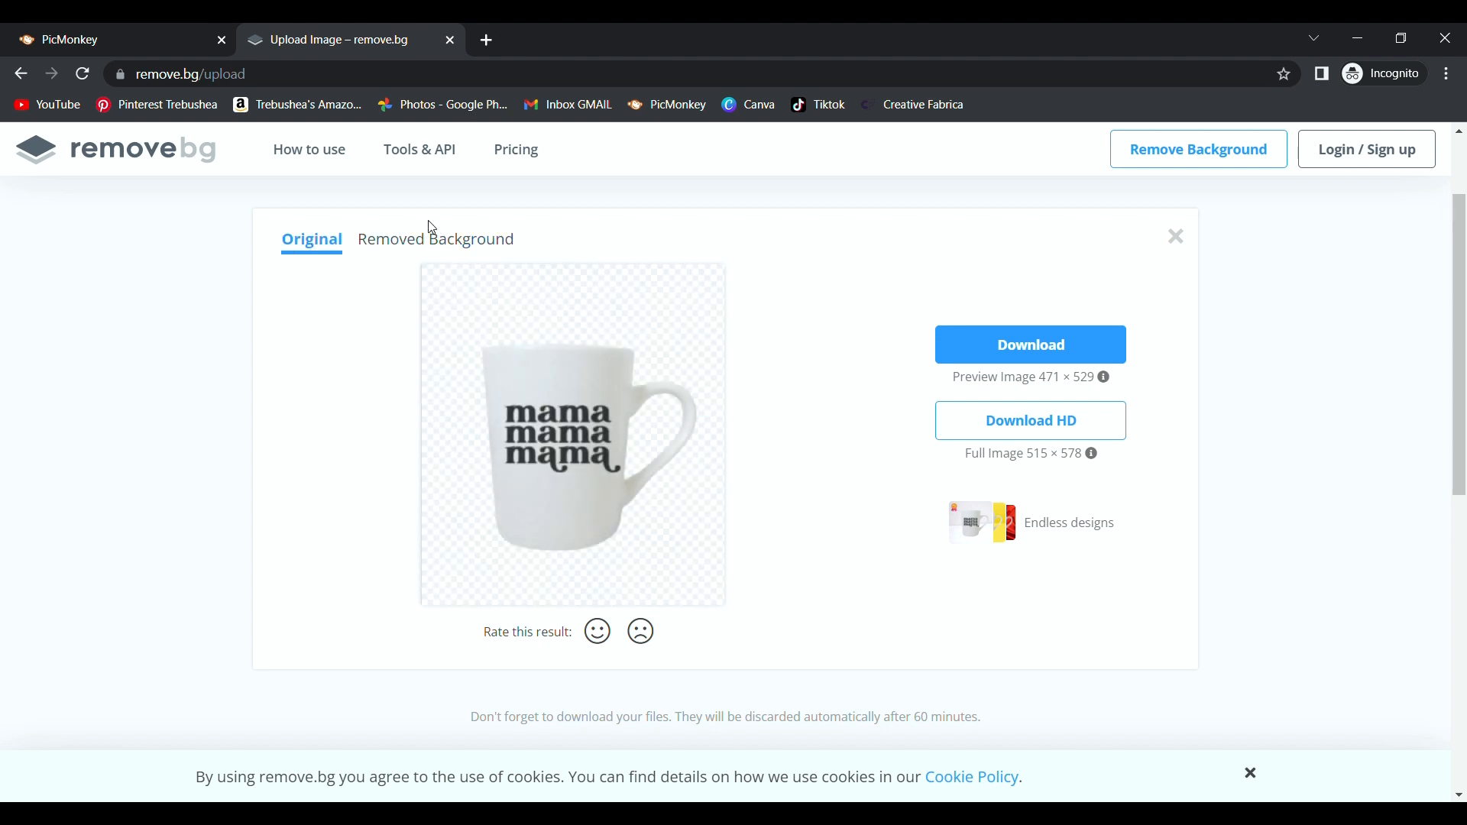
pyautogui.click(425, 259)
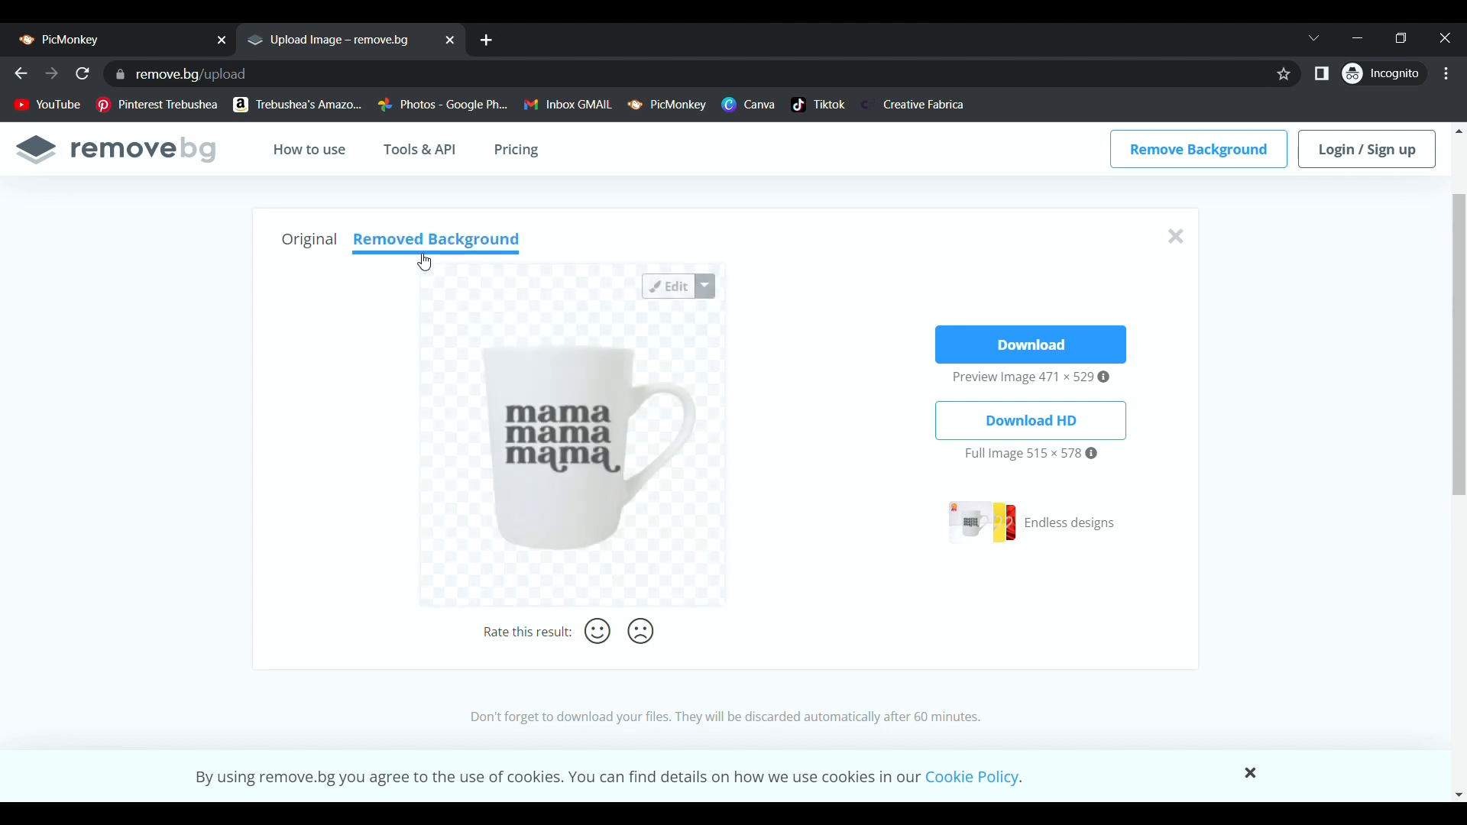
pyautogui.click(1005, 345)
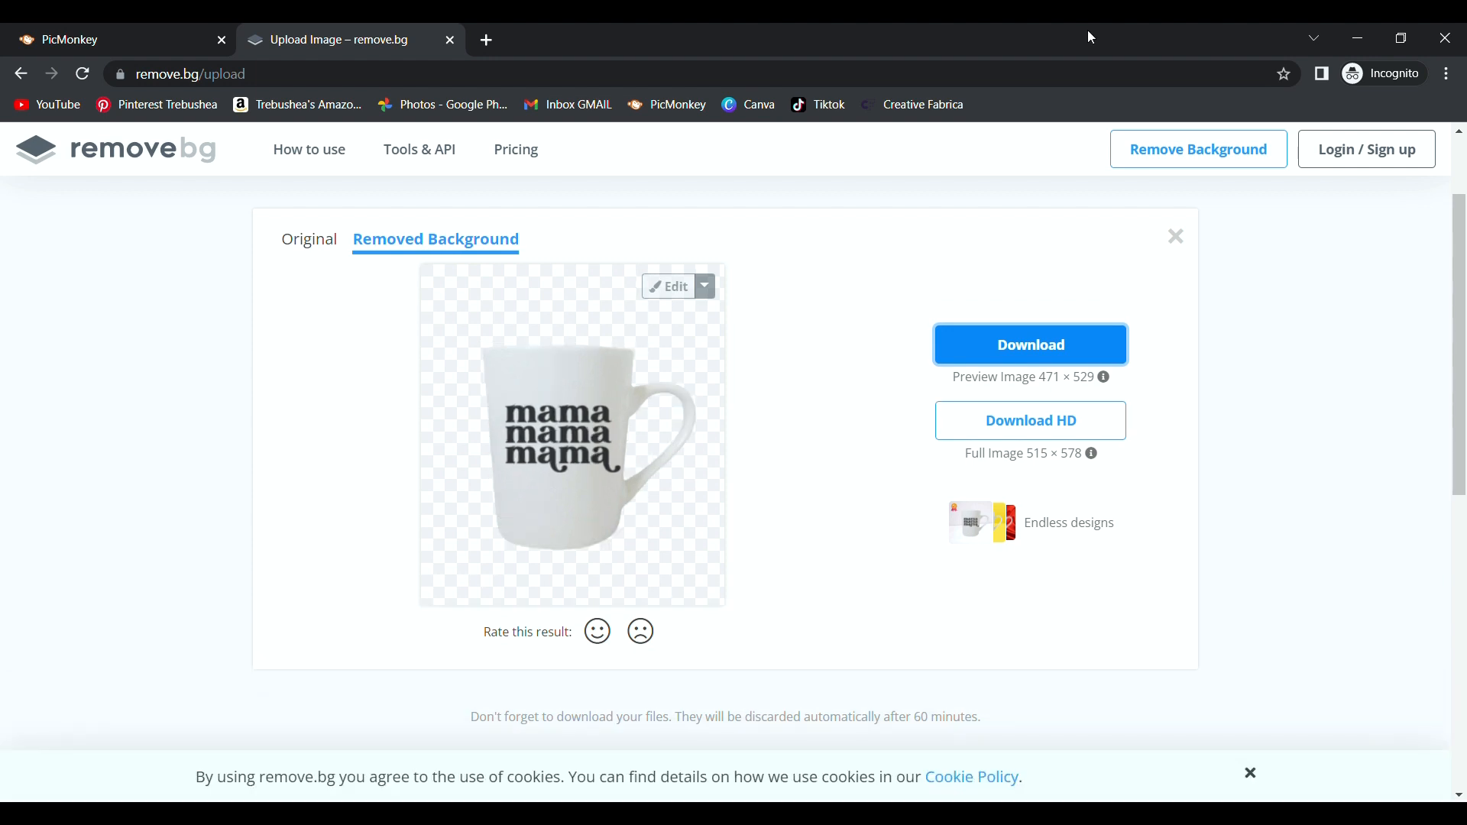
pyautogui.click(1176, 236)
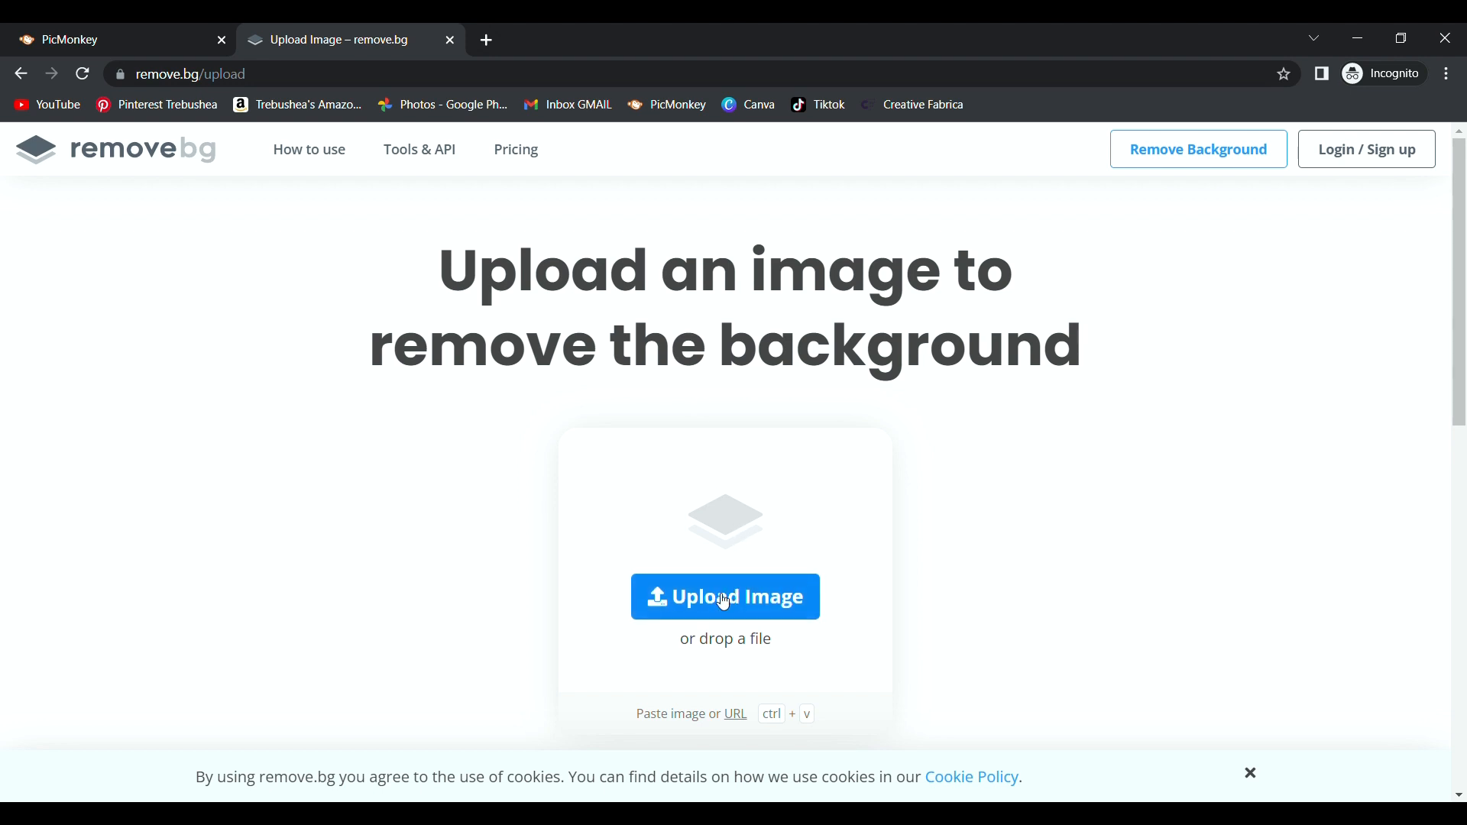
# Upload the mermaid tail name design to remove.bg, download its cut-out PNG, and return to PicMonkey.
pyautogui.click(724, 598)
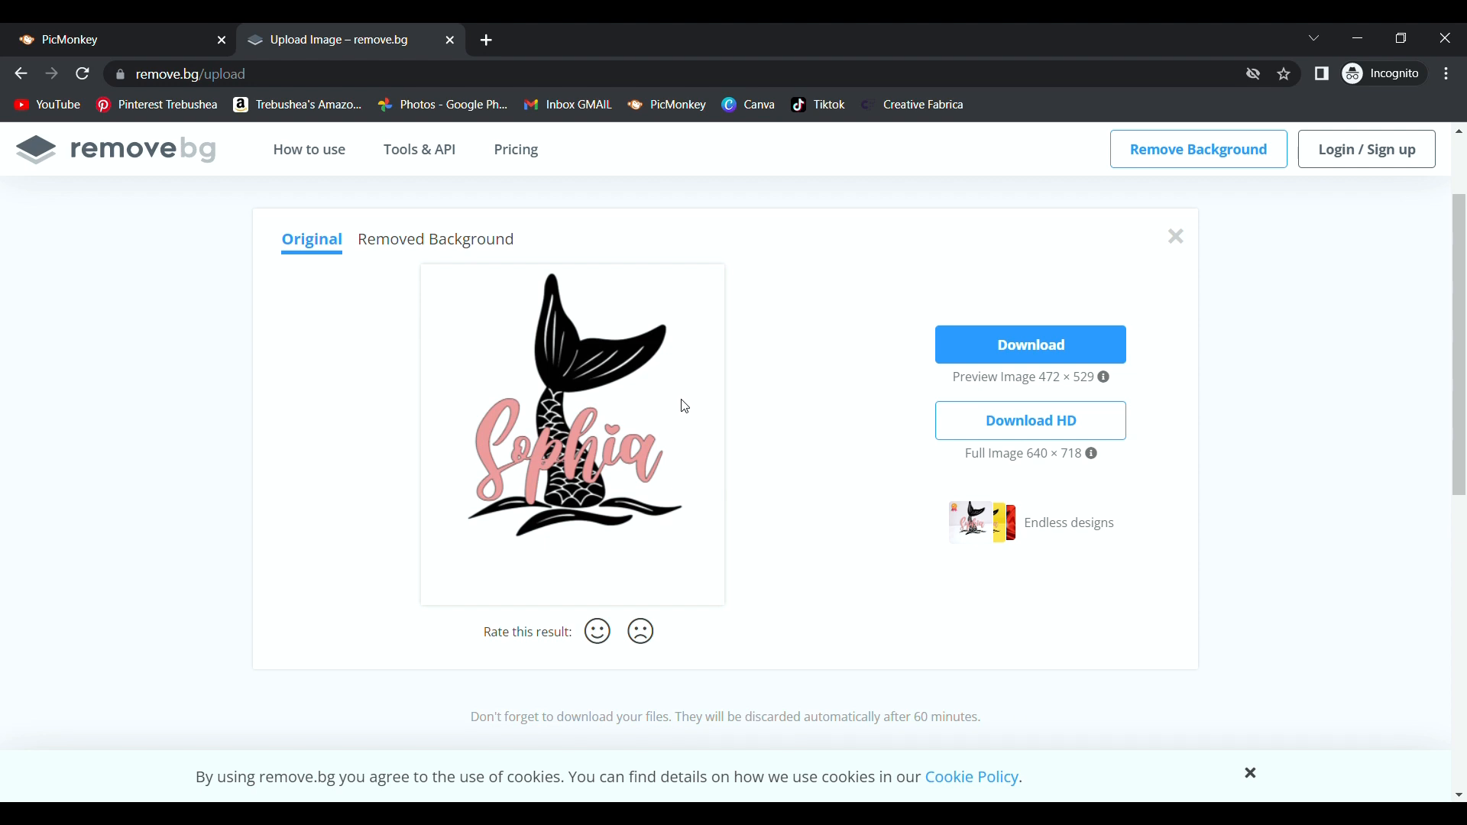
pyautogui.click(979, 351)
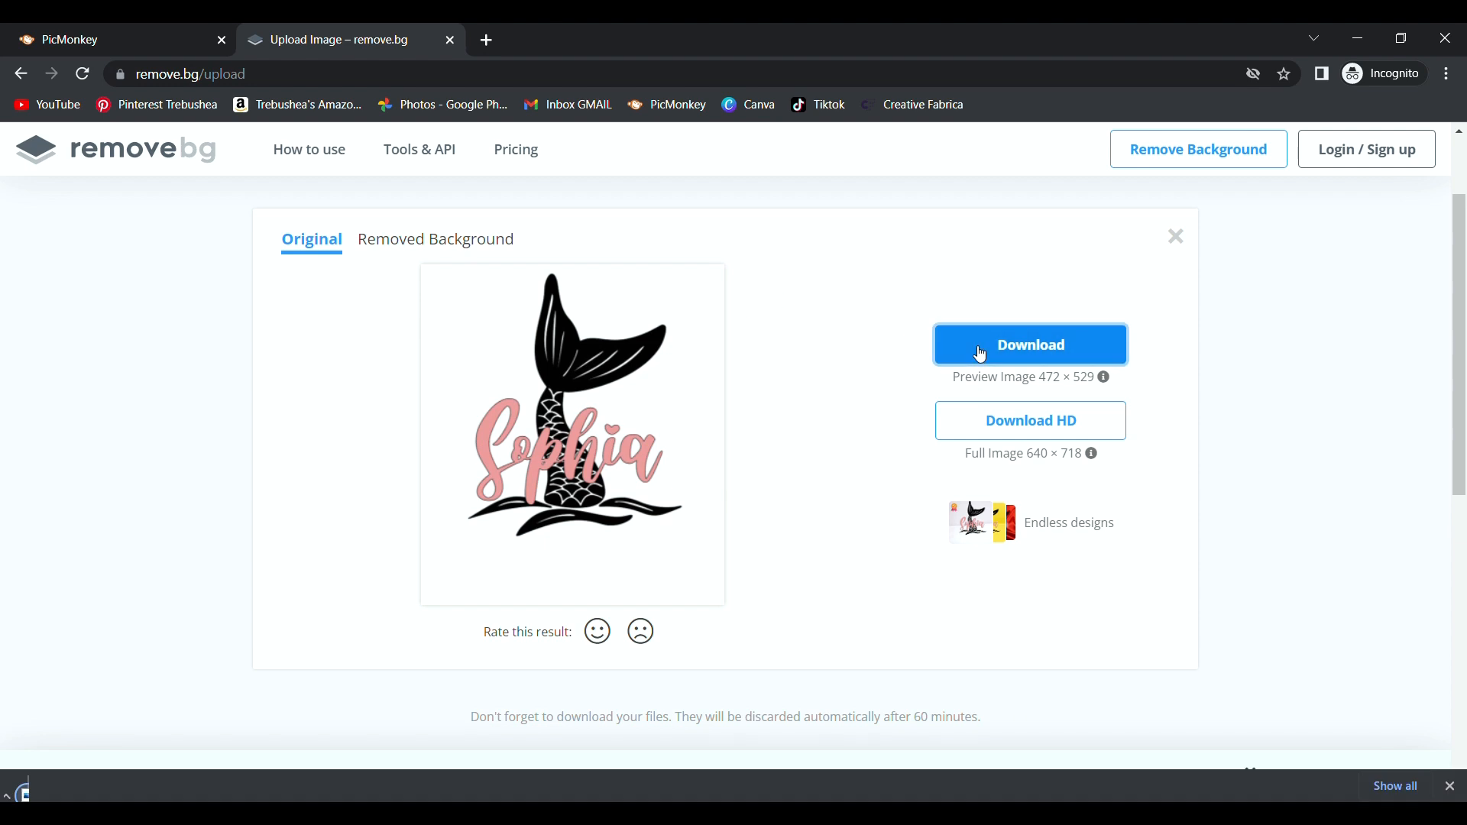
pyautogui.click(455, 240)
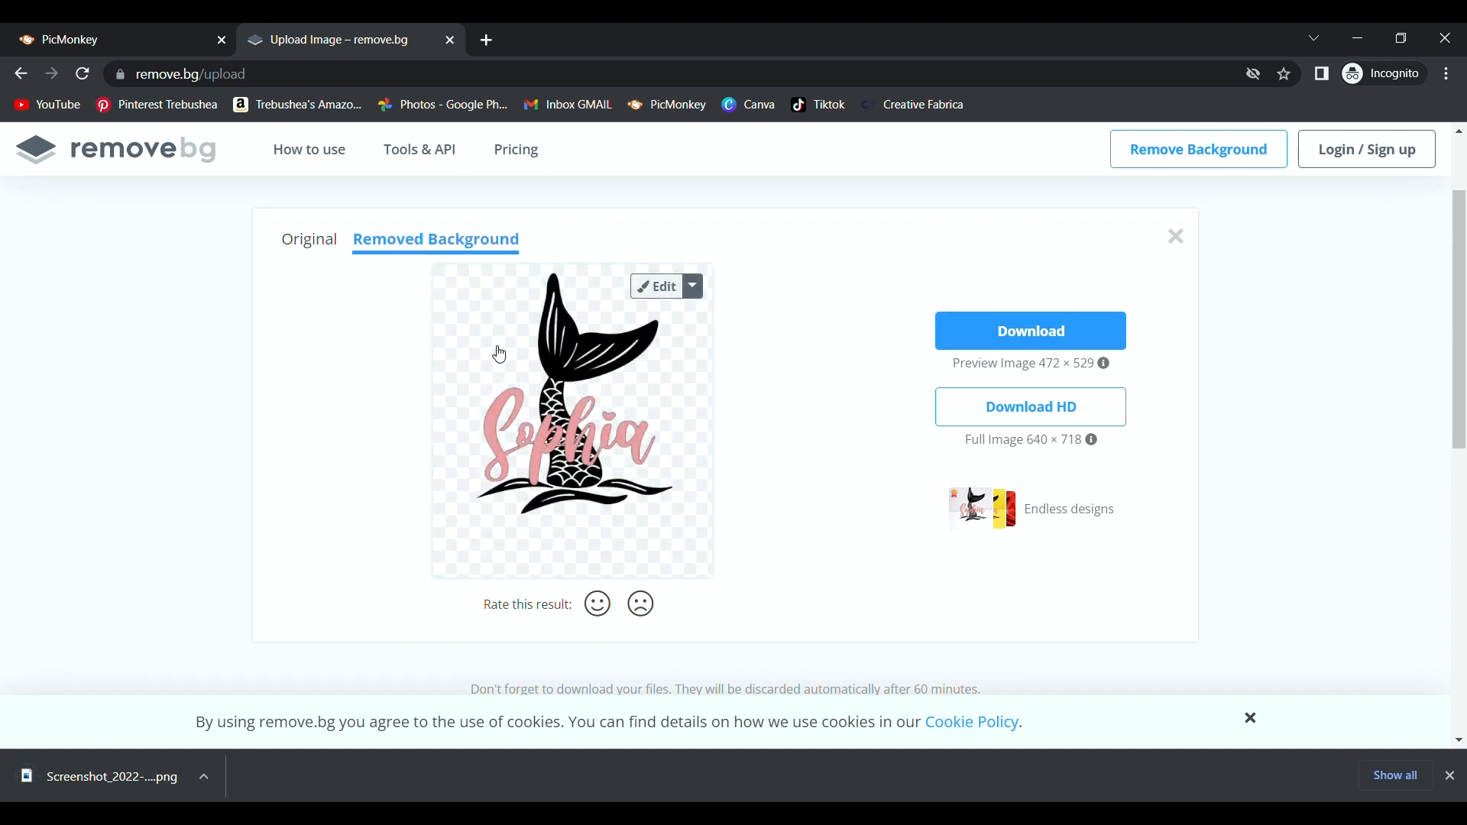
pyautogui.click(1012, 330)
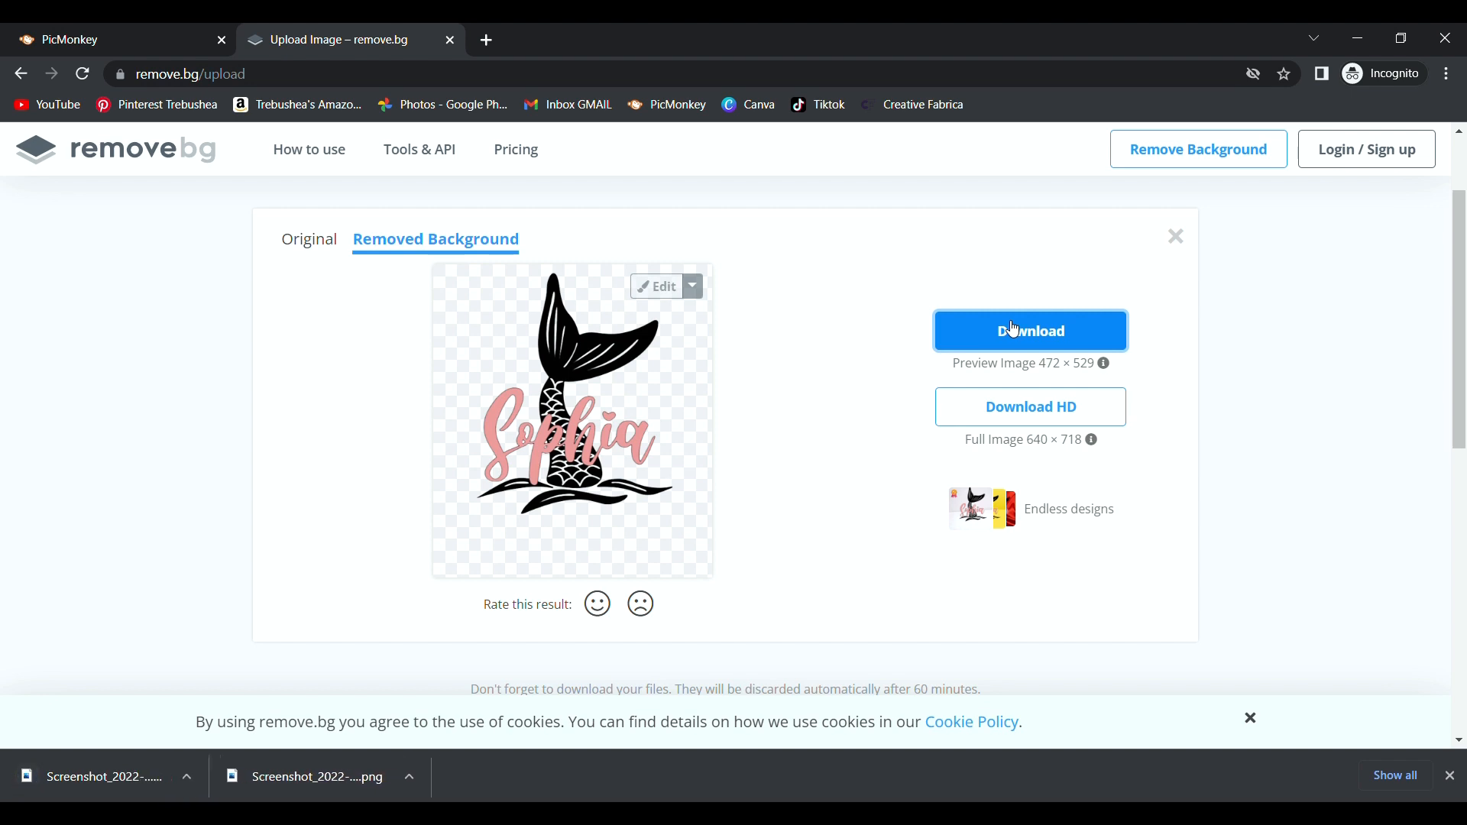
pyautogui.click(182, 30)
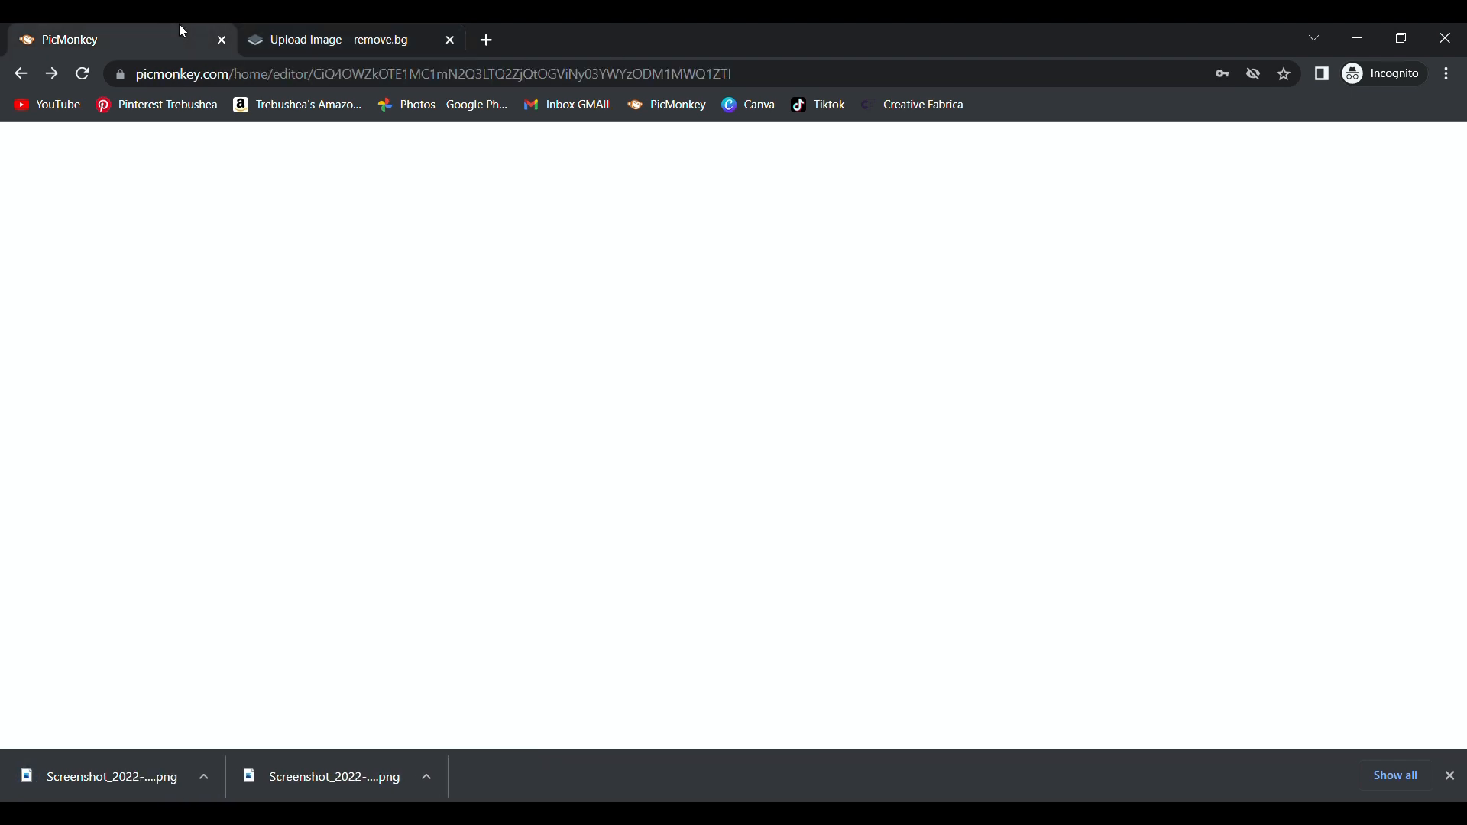
# Delete the mama design and upload the Sophia mermaid PNG from the computer.
pyautogui.click(884, 435)
pyautogui.press('Delete')
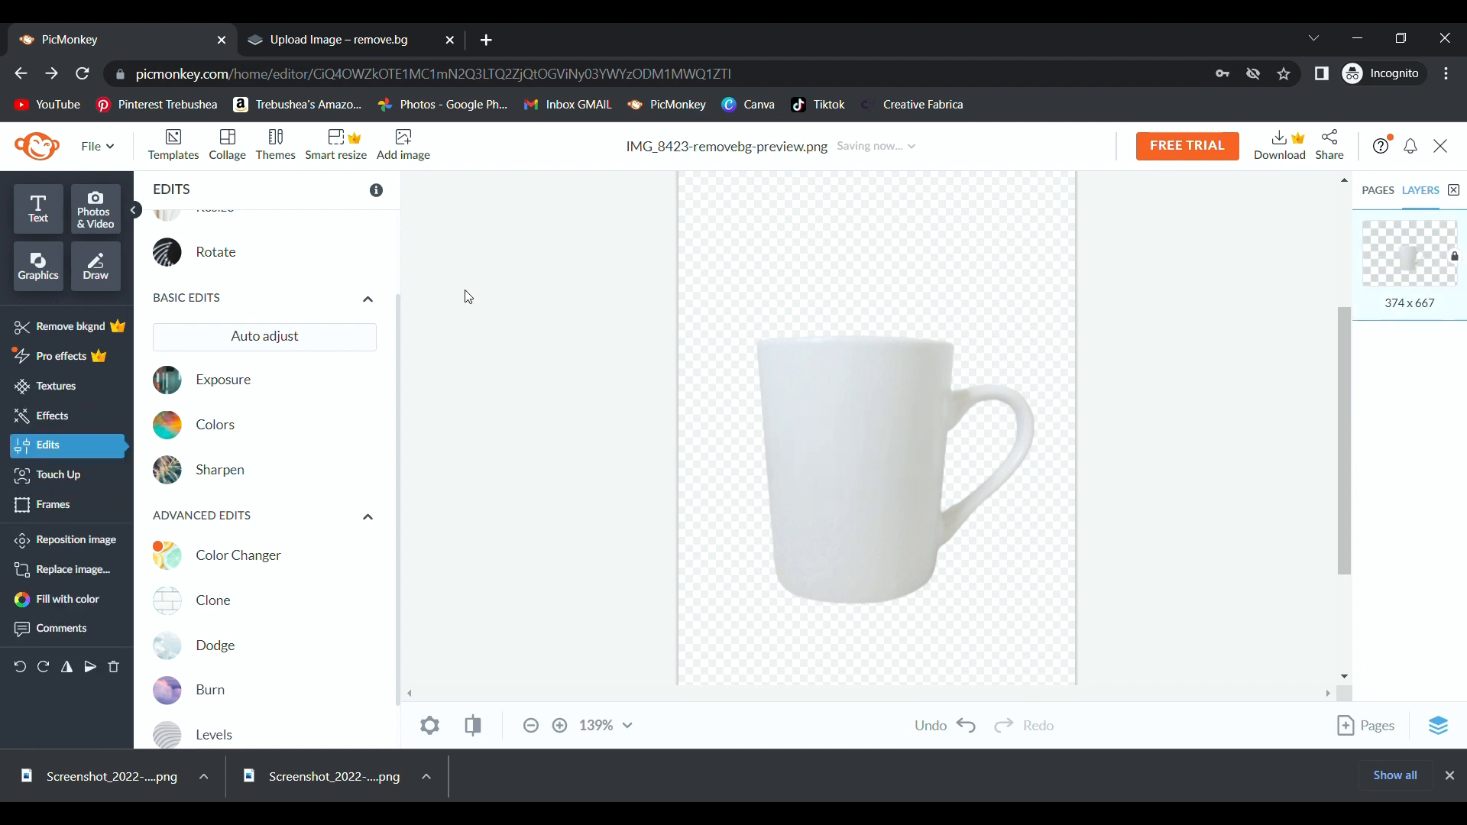
pyautogui.click(401, 143)
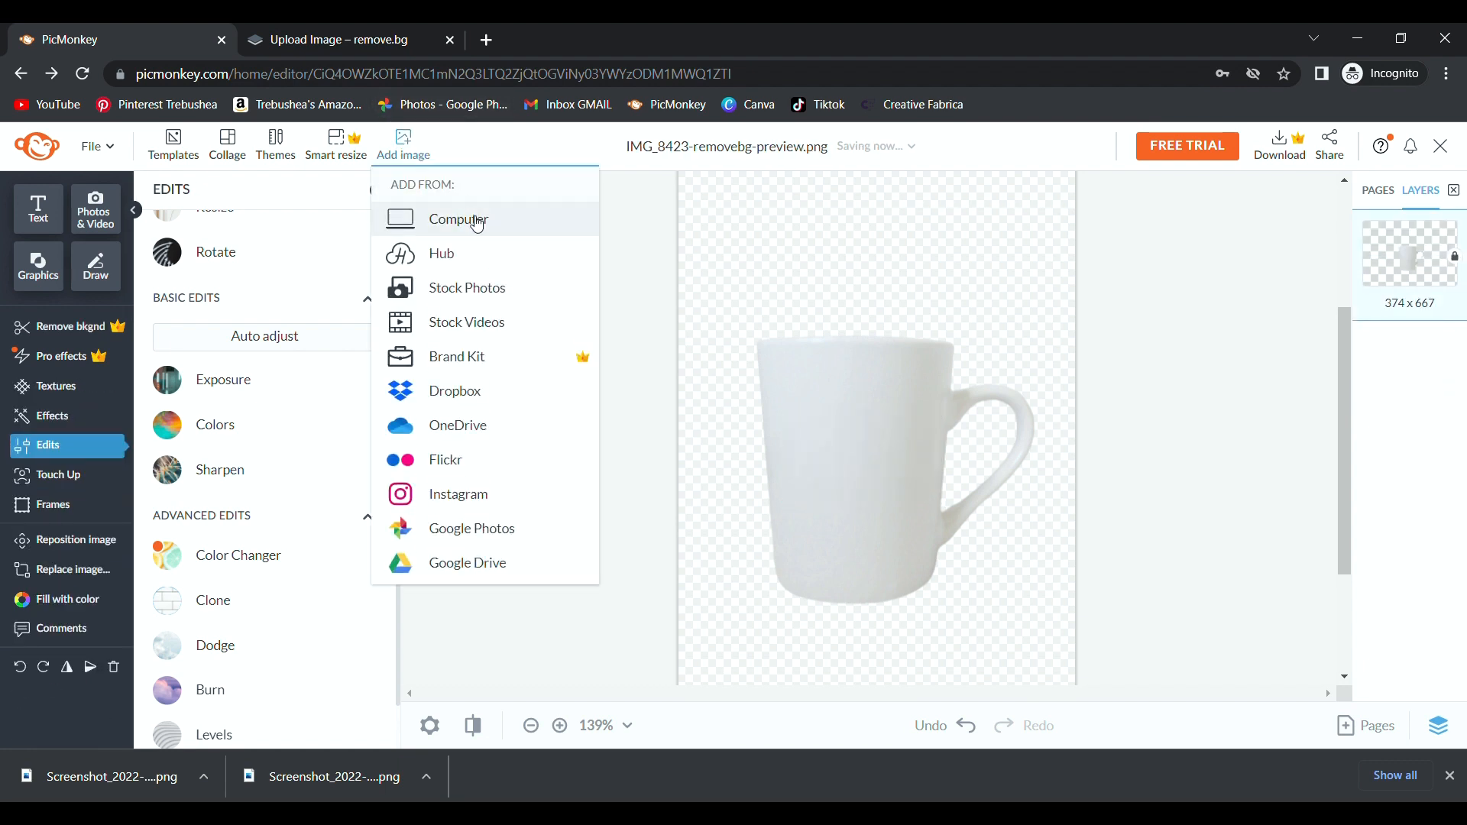
pyautogui.click(467, 221)
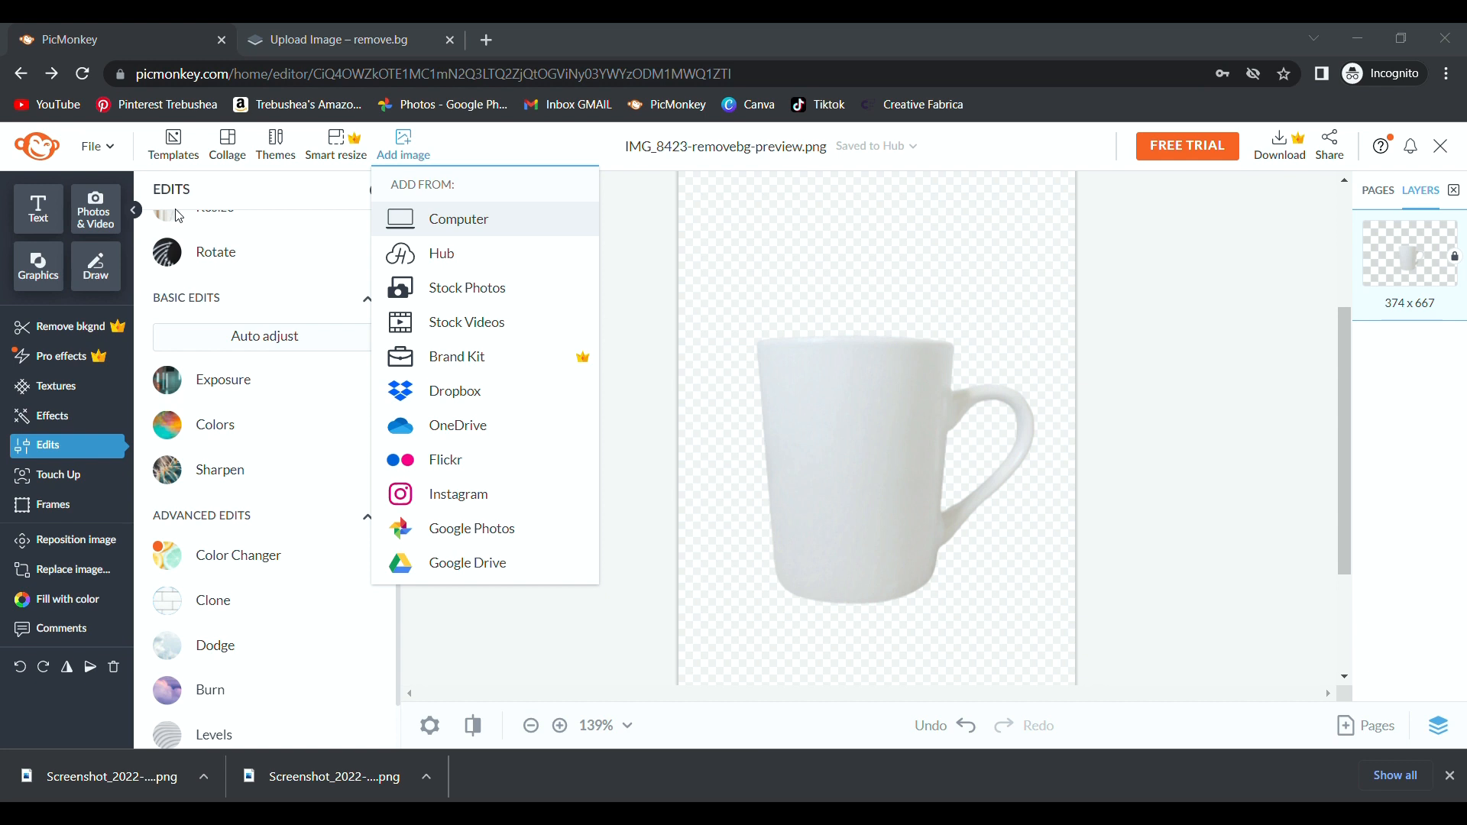
pyautogui.click(1174, 724)
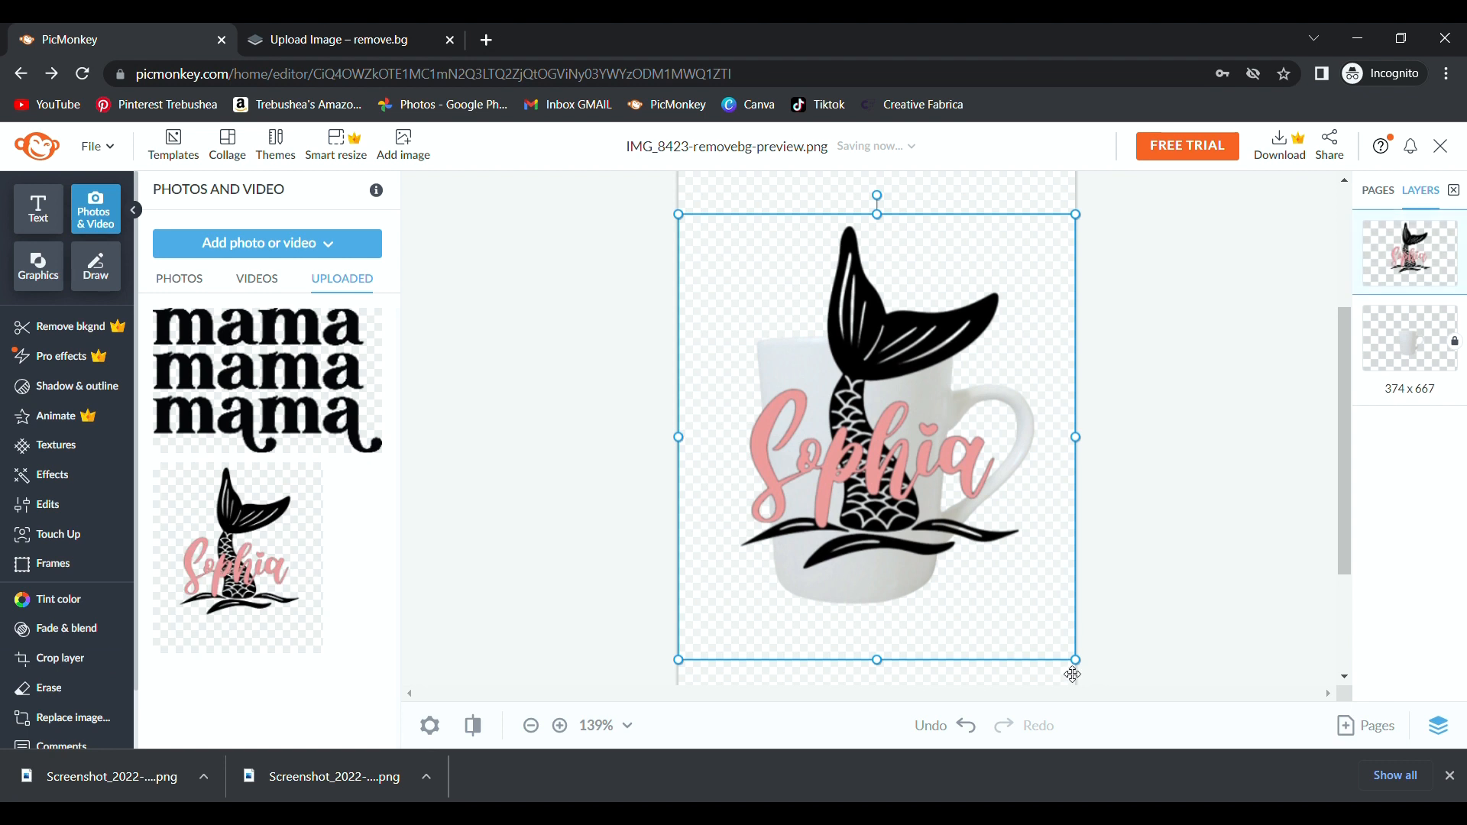
# Shrink, position and slightly enlarge the mermaid image on the mug's front.
pyautogui.moveTo(1035, 640); pyautogui.dragTo(884, 448)
pyautogui.moveTo(845, 396); pyautogui.dragTo(875, 528)
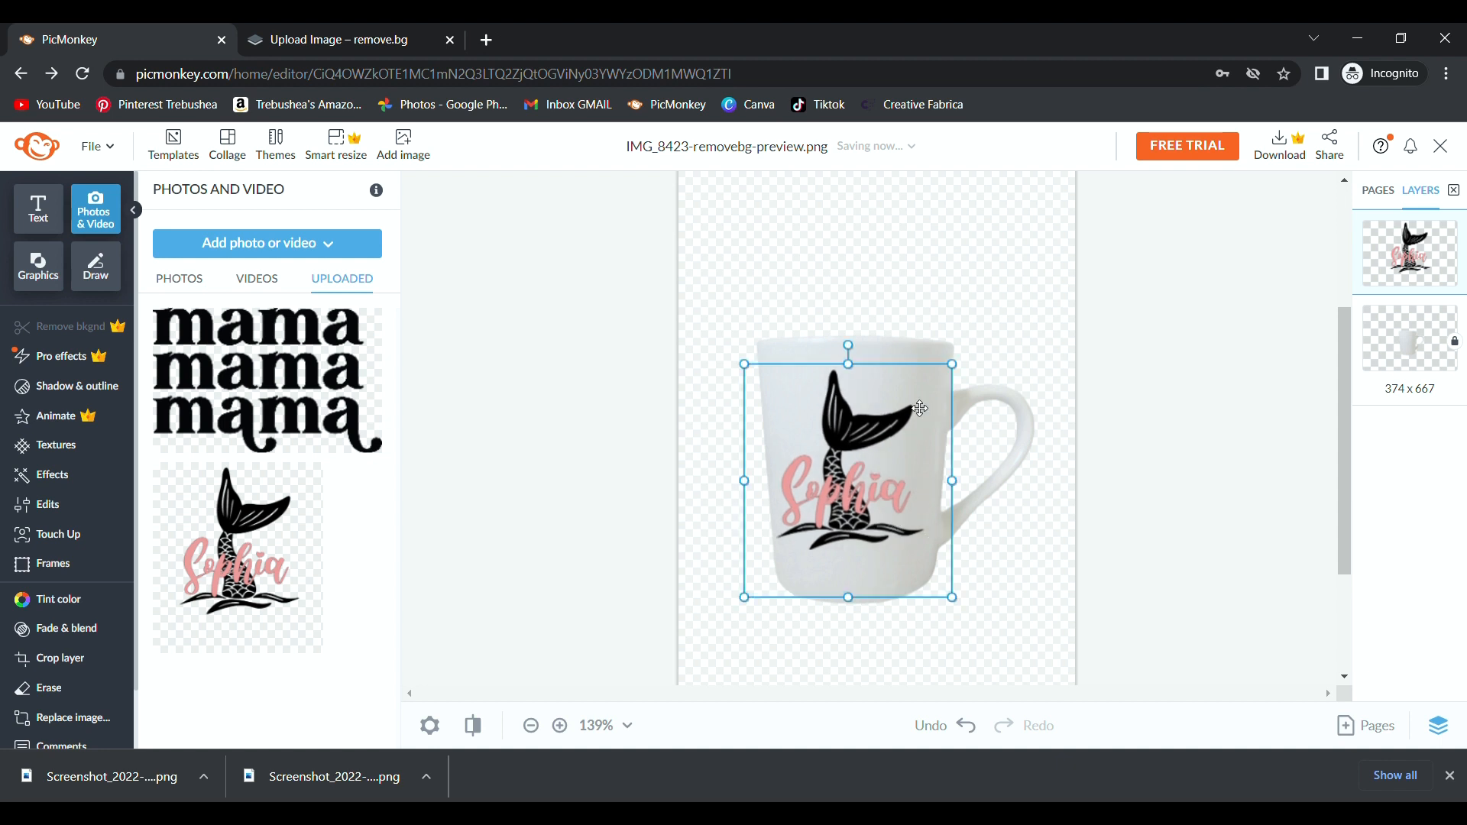
pyautogui.moveTo(960, 370); pyautogui.dragTo(986, 371)
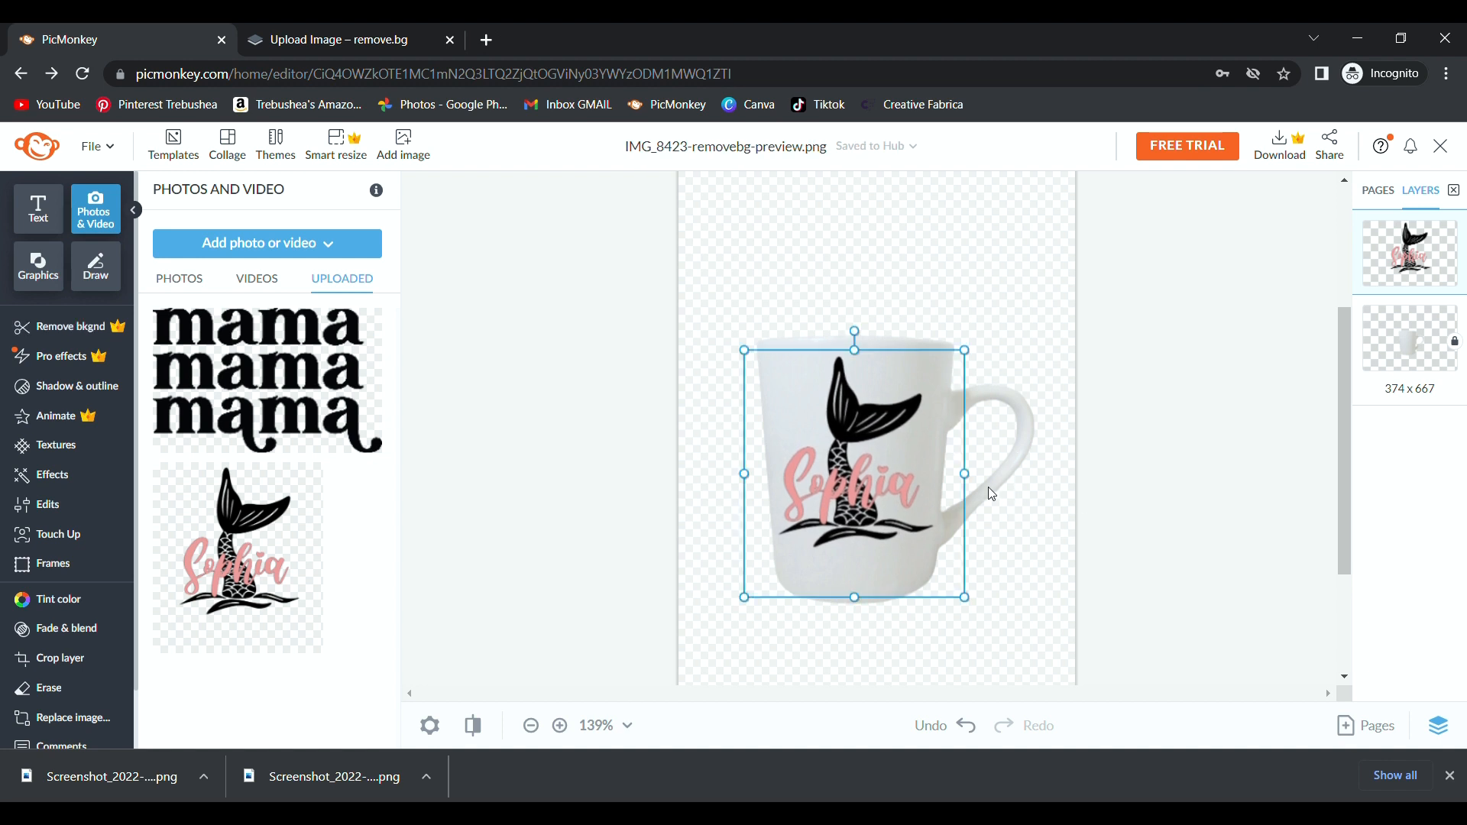
pyautogui.click(1059, 525)
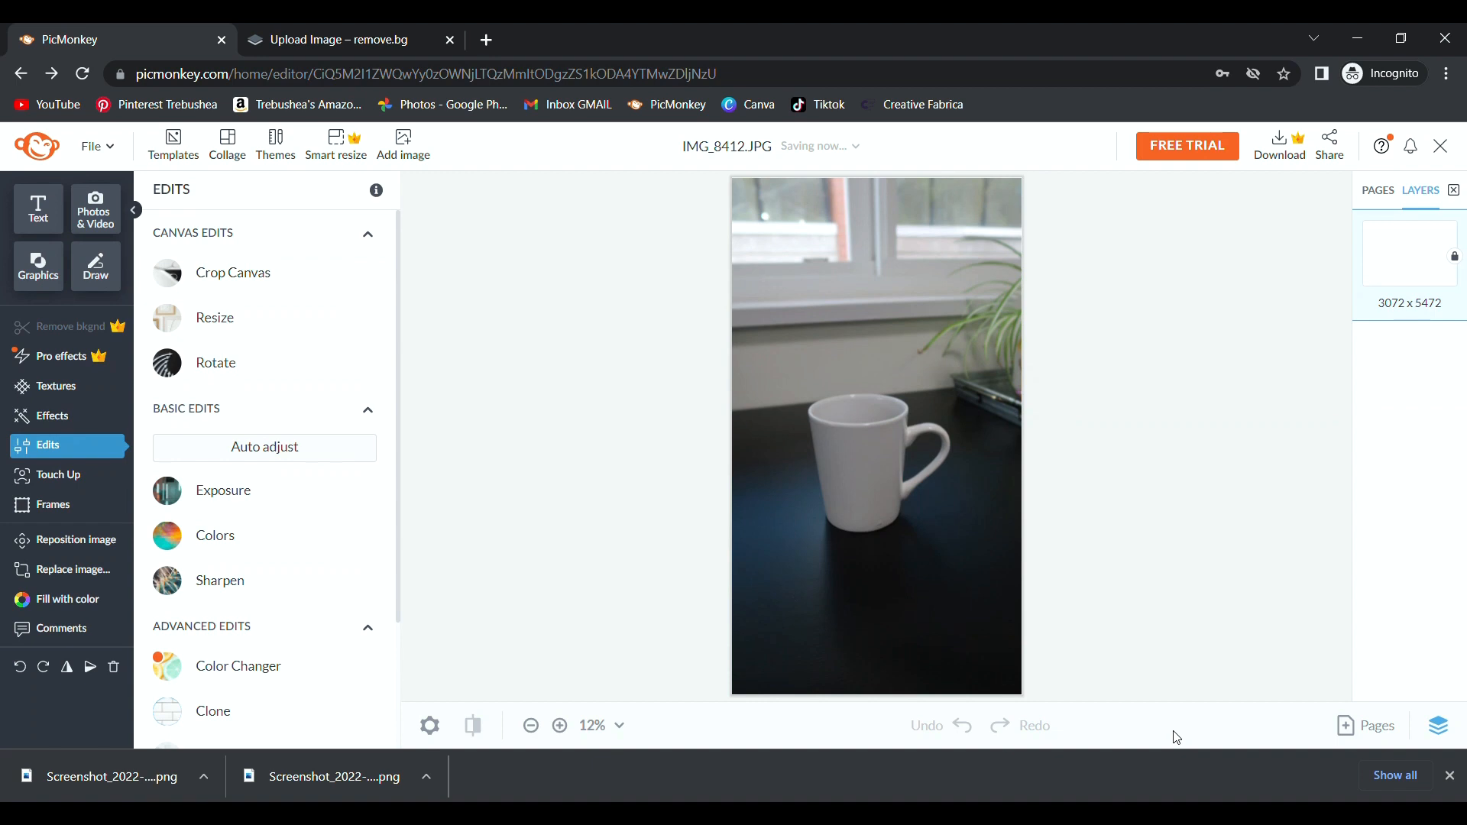
# Crop the top, right, bottom and left of IMG_8412.JPG to 1657 x 1949 around the mug.
pyautogui.click(1452, 775)
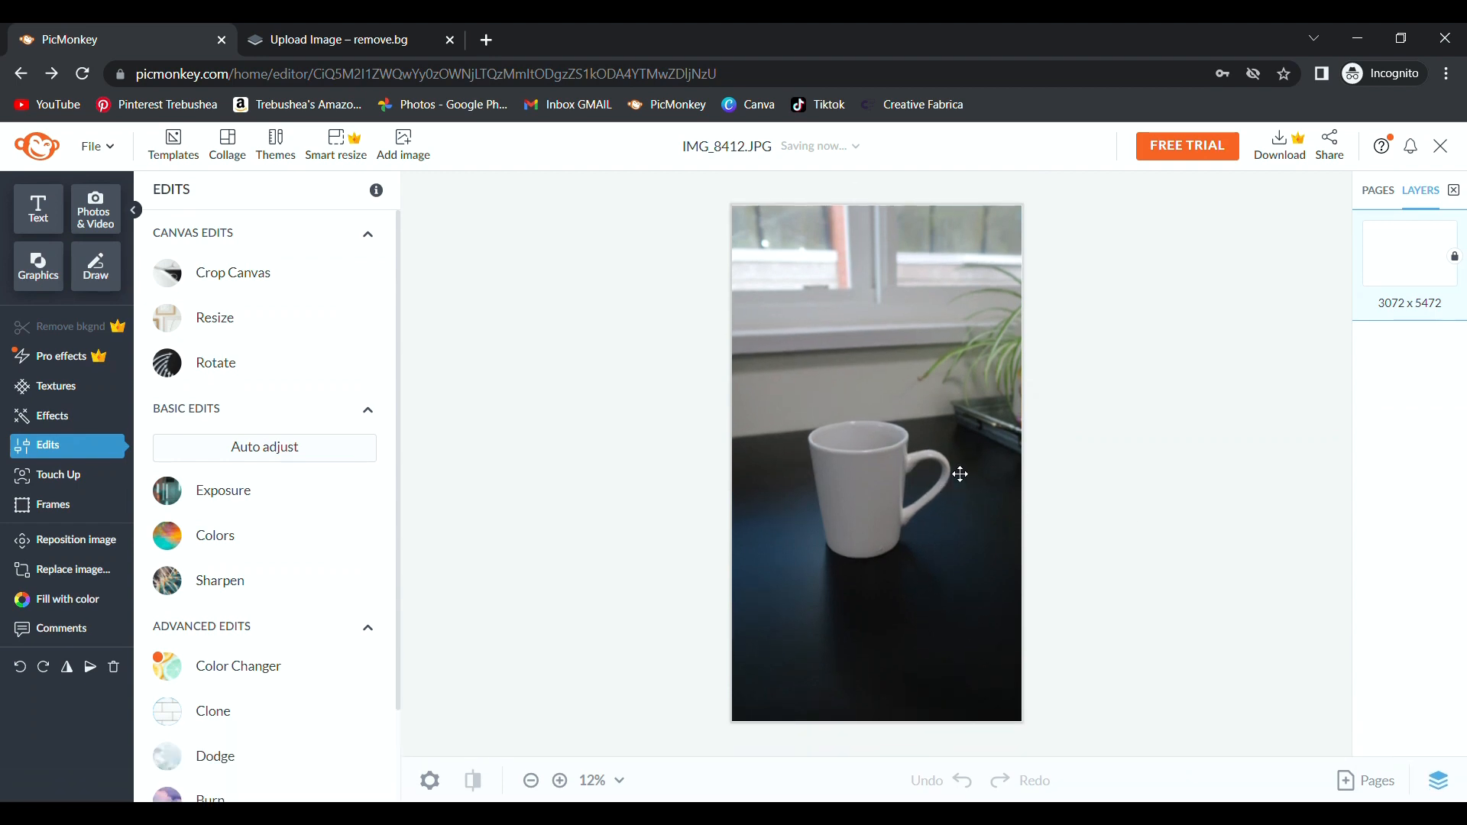
pyautogui.scroll(2, 900, 514)
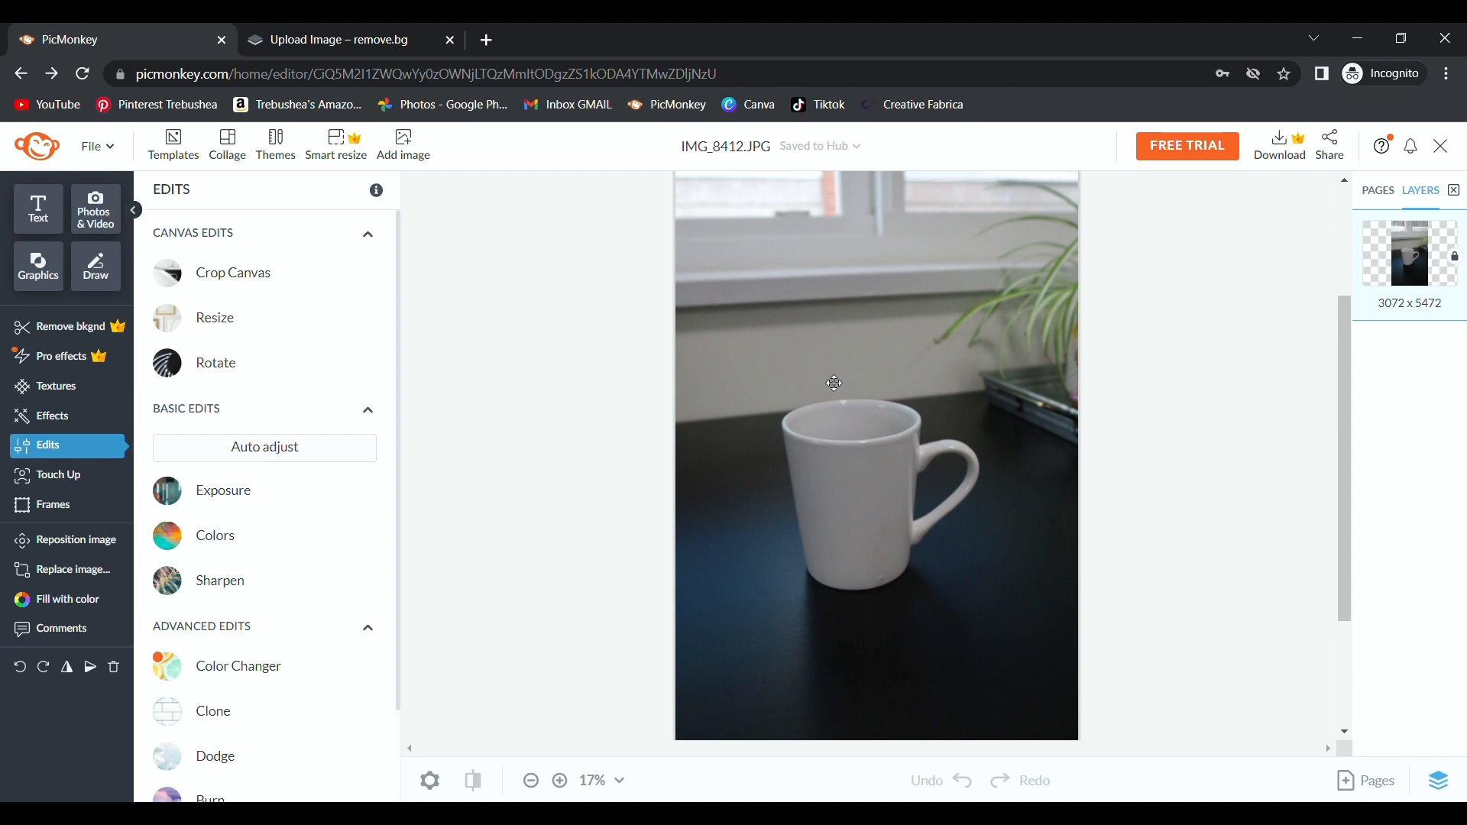
pyautogui.click(159, 256)
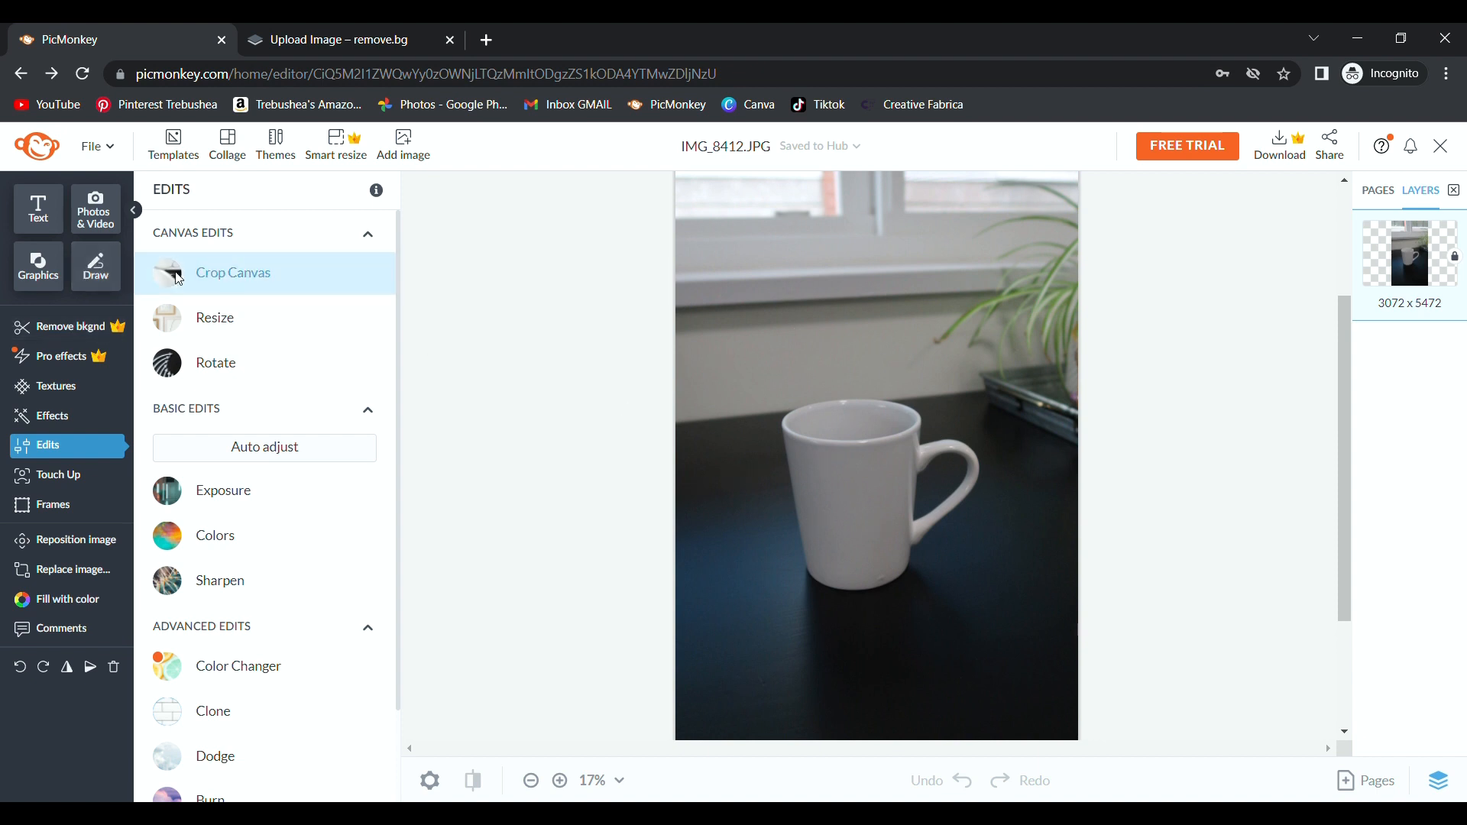
pyautogui.moveTo(938, 214); pyautogui.dragTo(938, 401)
pyautogui.moveTo(1097, 560); pyautogui.dragTo(1016, 550)
pyautogui.moveTo(921, 726); pyautogui.dragTo(938, 579)
pyautogui.moveTo(800, 492); pyautogui.dragTo(852, 489)
pyautogui.click(248, 647)
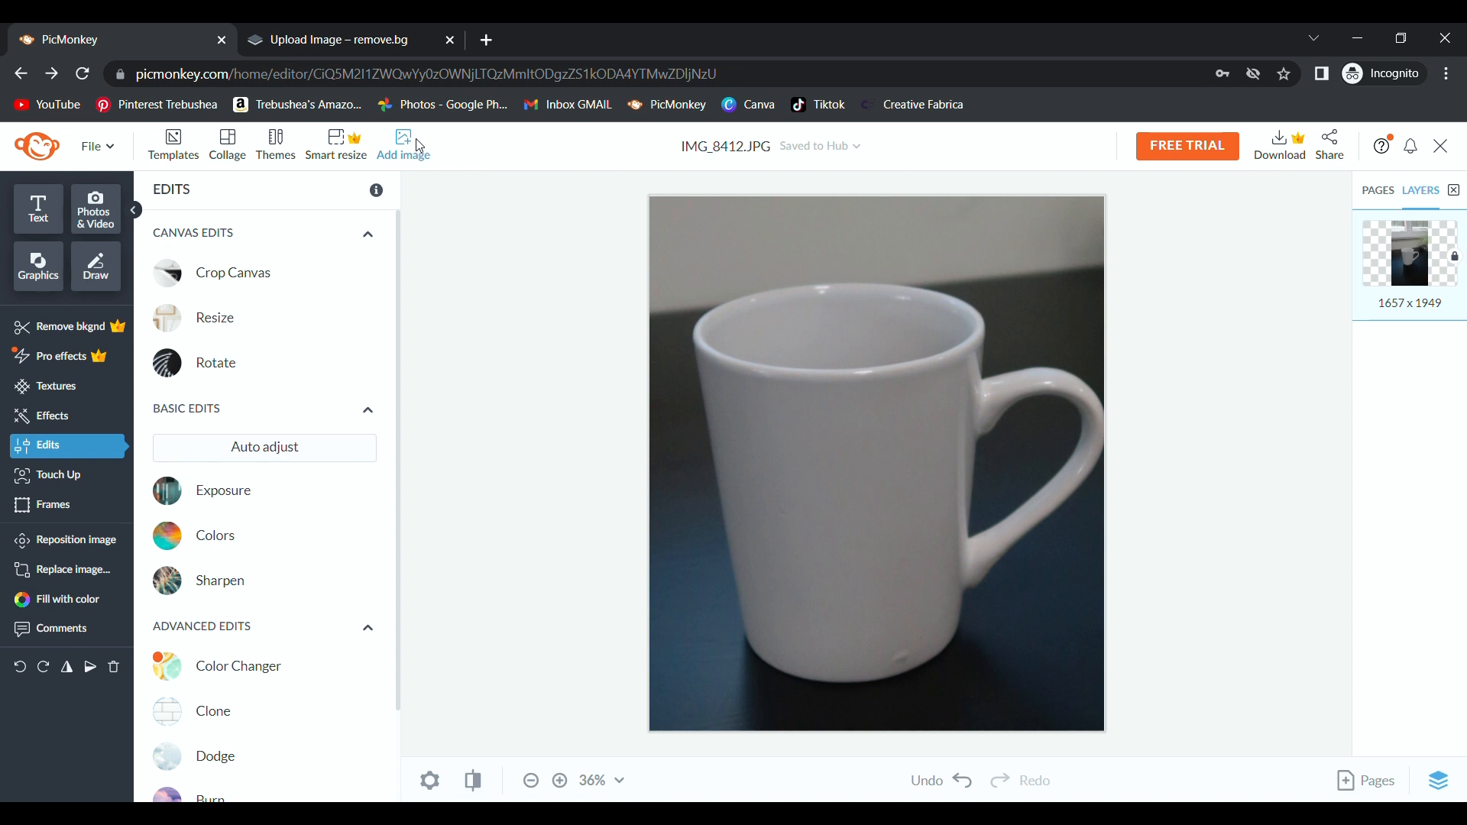
# Review the original and background-removed mermaid images in remove.bg.
pyautogui.click(341, 42)
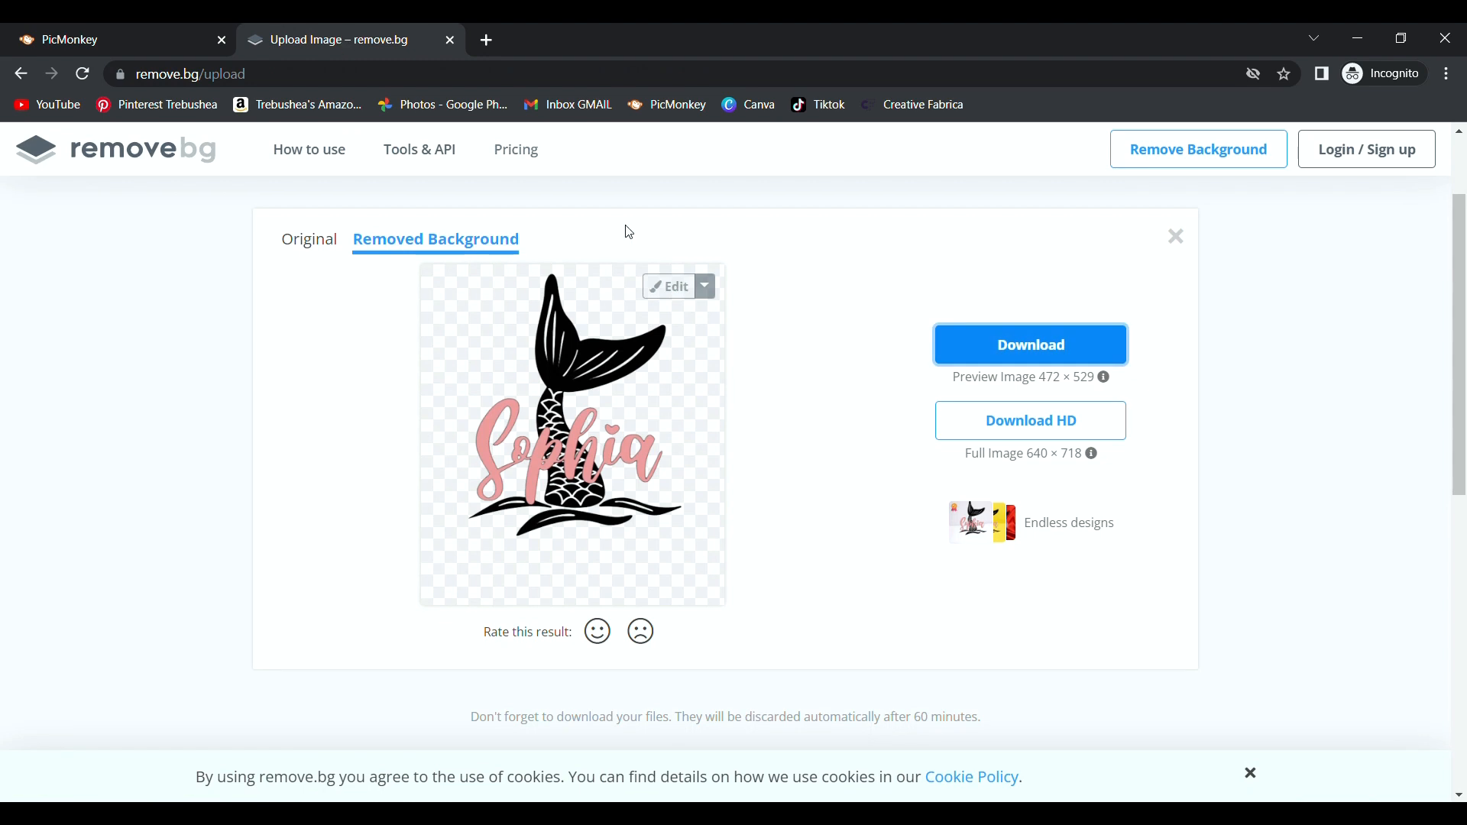
pyautogui.click(309, 240)
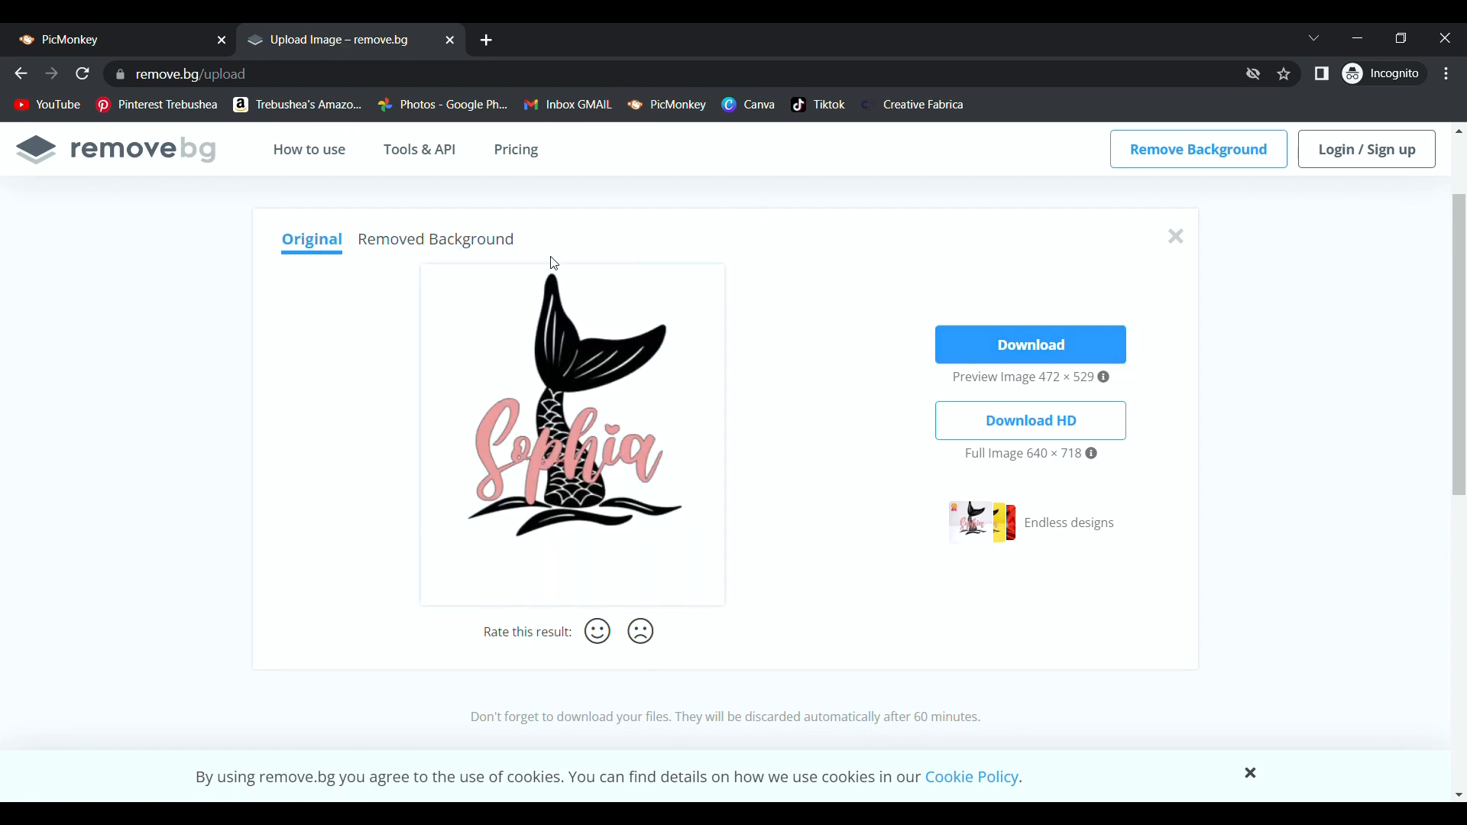
pyautogui.click(462, 241)
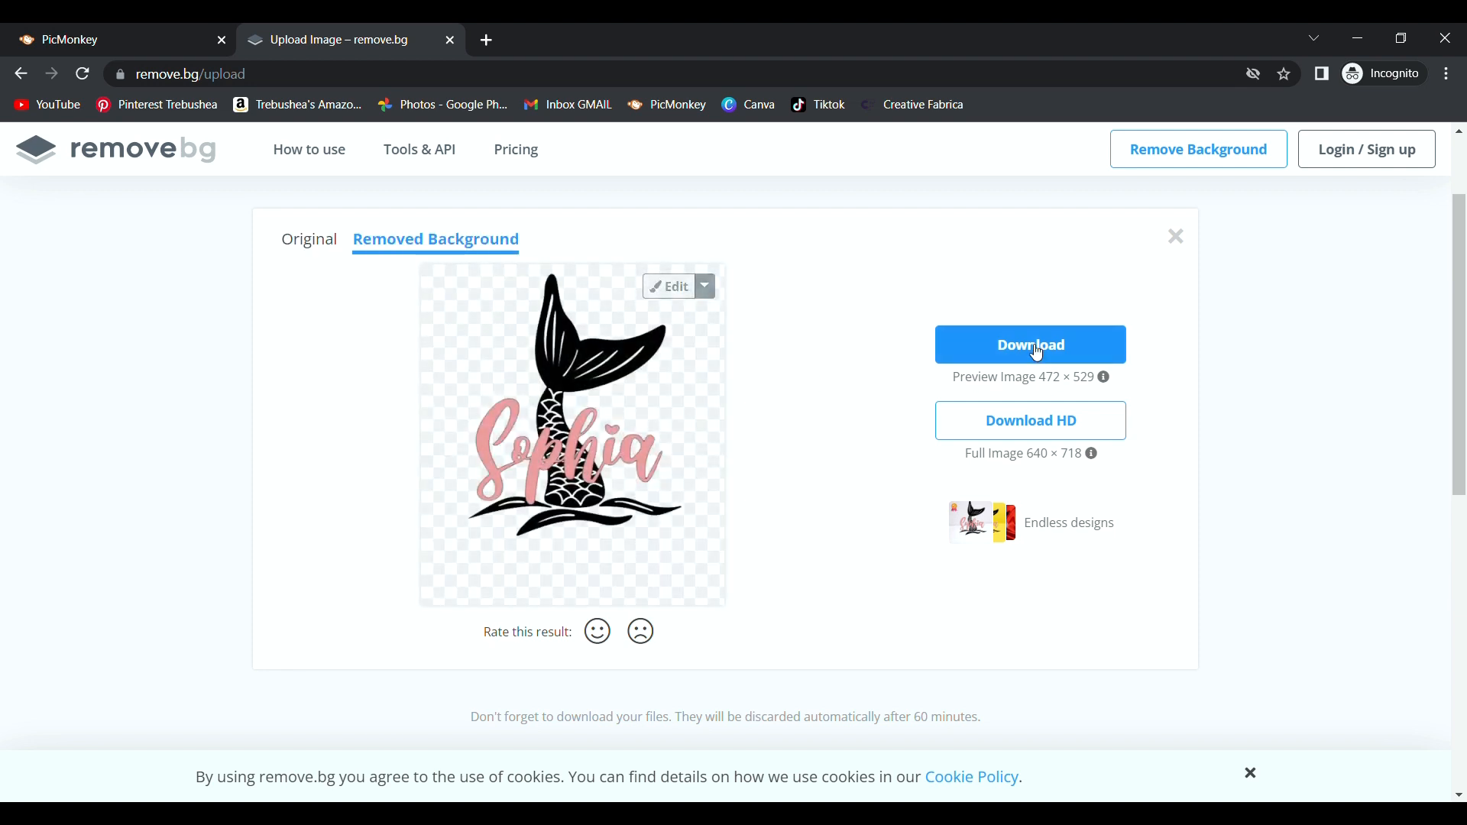
pyautogui.click(183, 35)
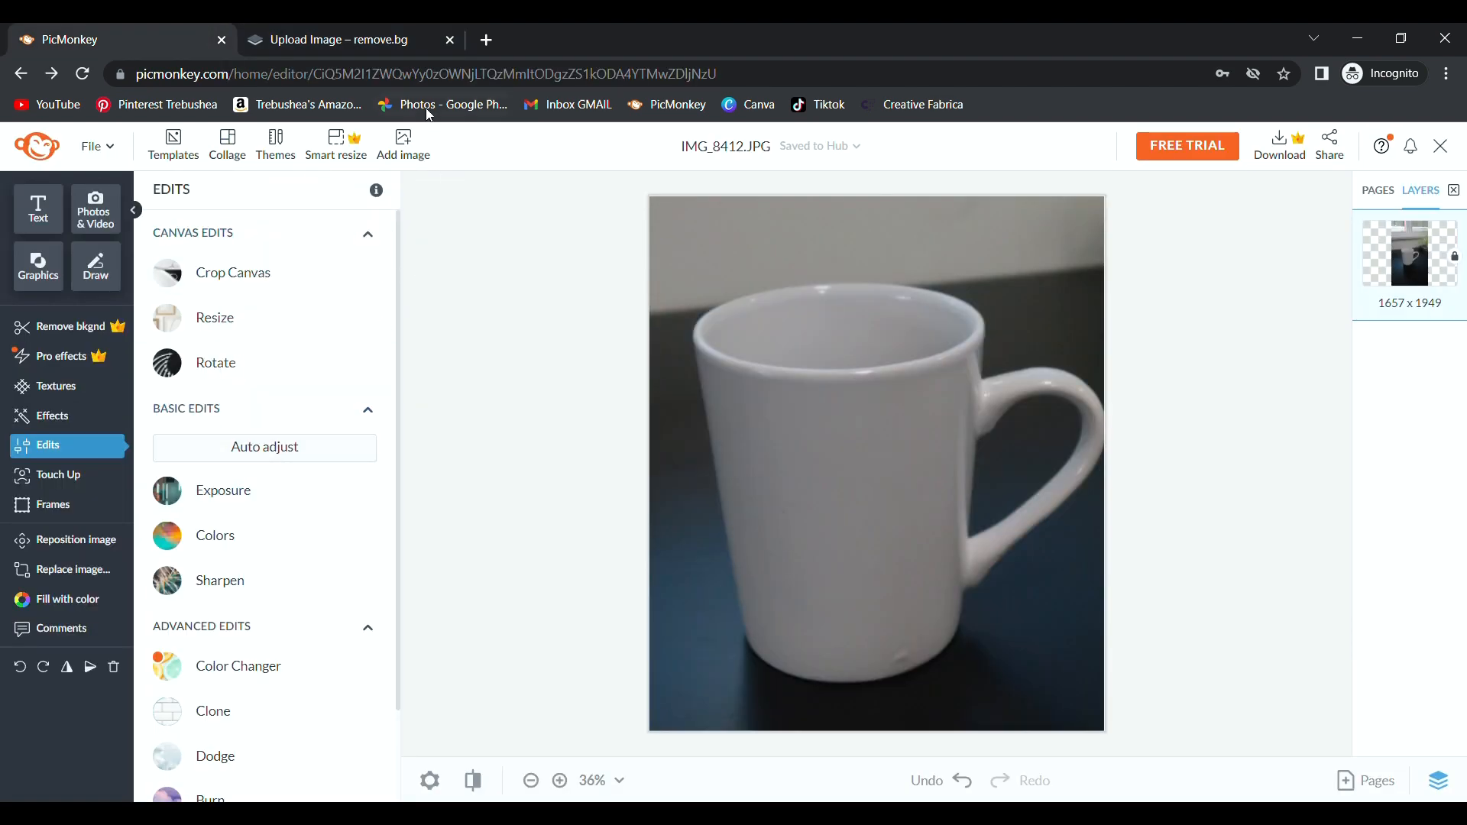
# Upload the Sophia mermaid PNG into PicMonkey and enlarge it over the mug.
pyautogui.click(409, 140)
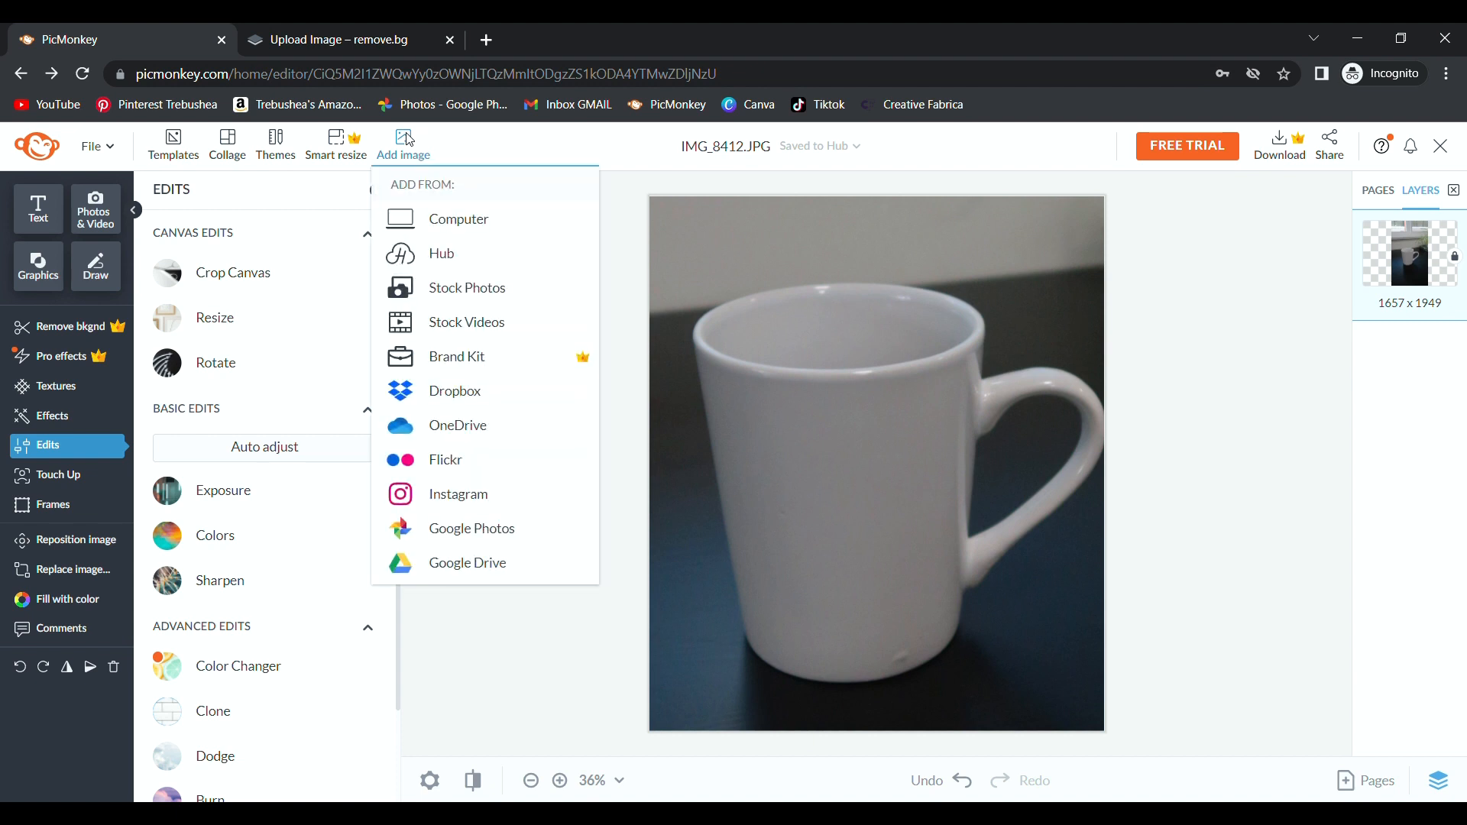
pyautogui.click(459, 227)
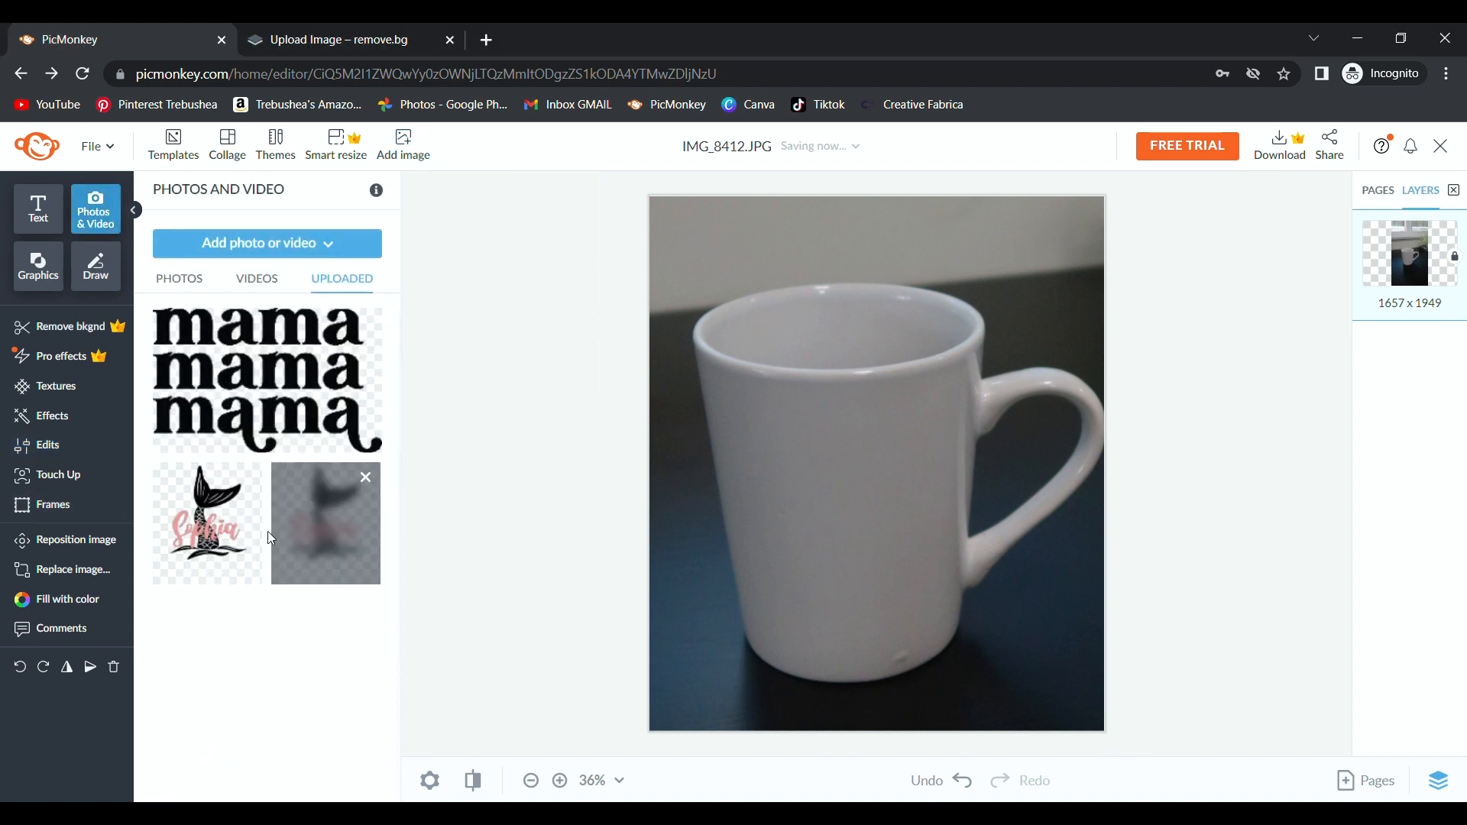
pyautogui.moveTo(812, 536); pyautogui.dragTo(820, 636)
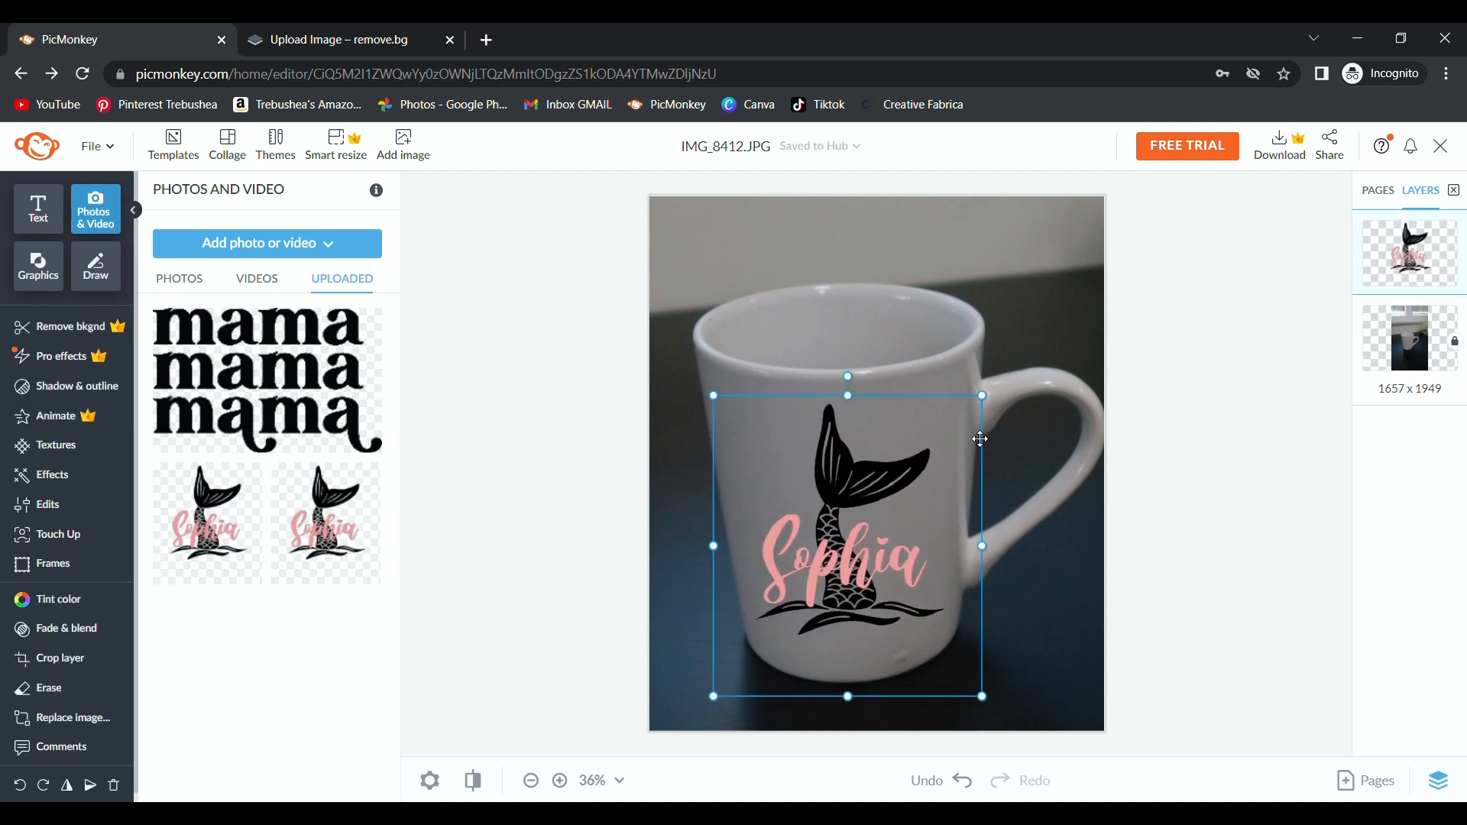
# Replace the Sophia image with the mama design, shrunk onto the mug's centre.
pyautogui.press('Delete')
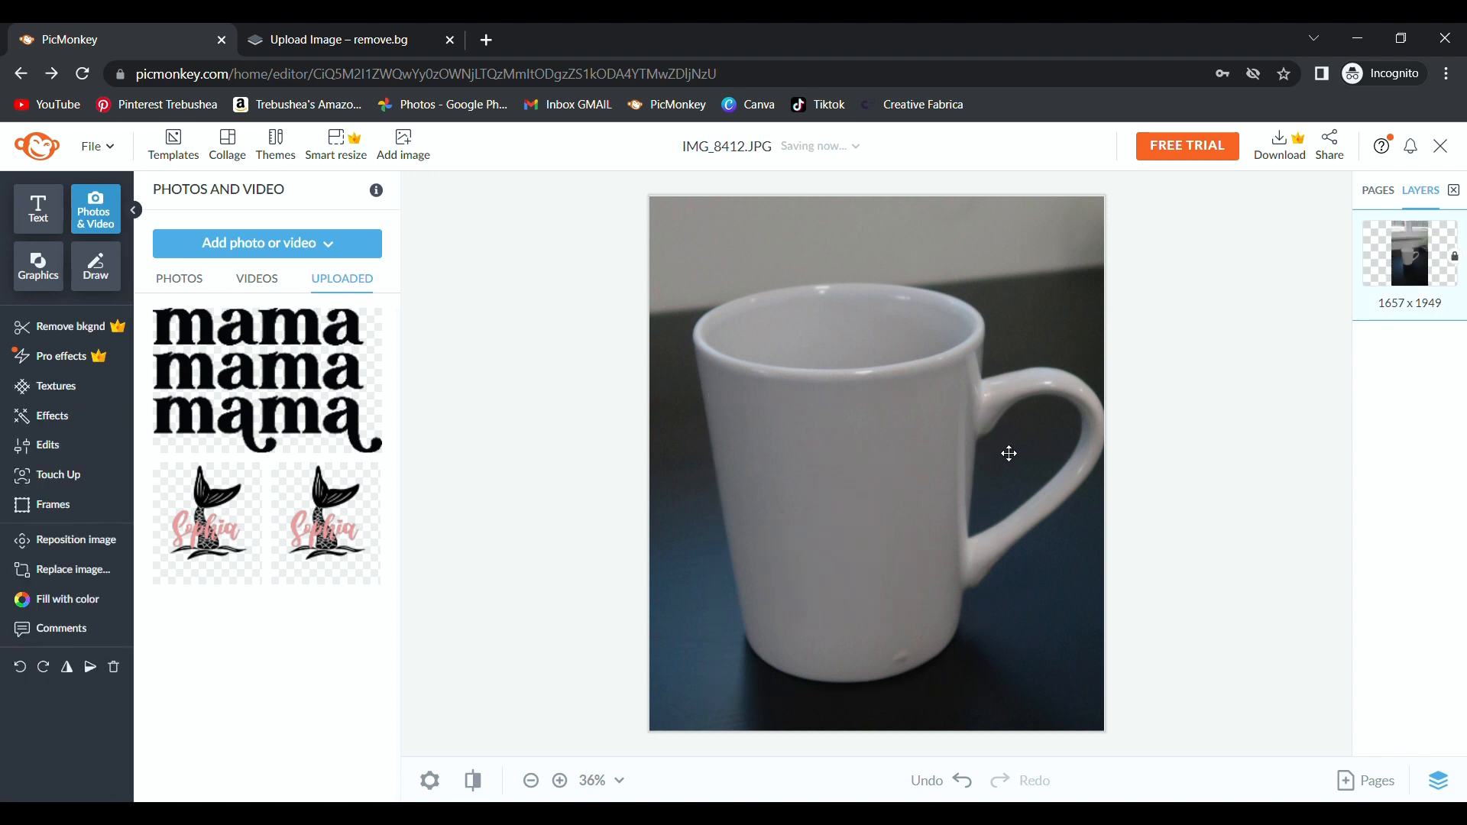
pyautogui.click(270, 372)
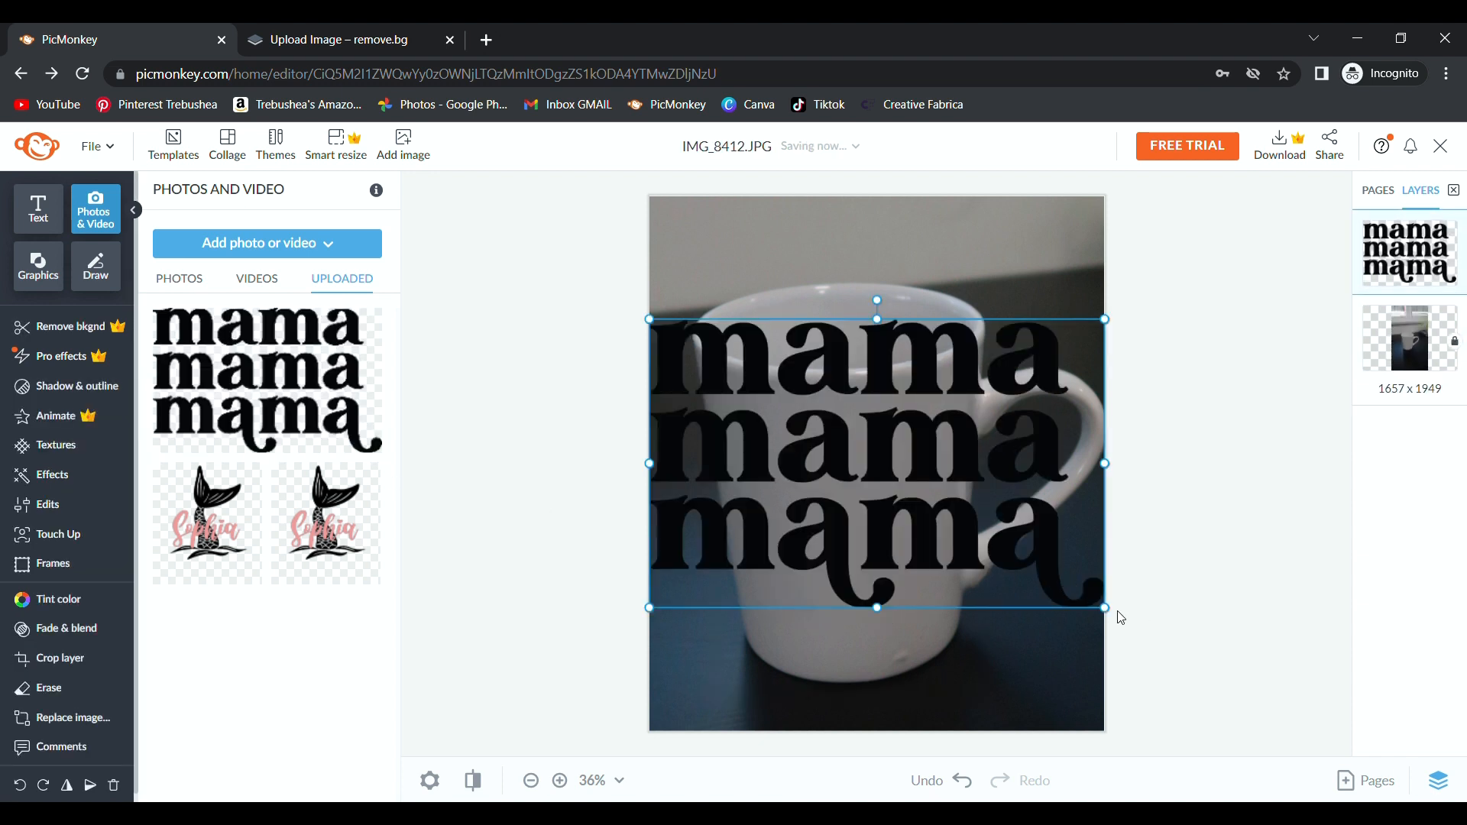
pyautogui.moveTo(1104, 608); pyautogui.dragTo(790, 393)
pyautogui.click(320, 537)
pyautogui.press('Delete')
# Enlarge and reposition the mama design on the mug, then auto-adjust the photo.
pyautogui.click(813, 465)
pyautogui.moveTo(830, 489); pyautogui.dragTo(823, 497)
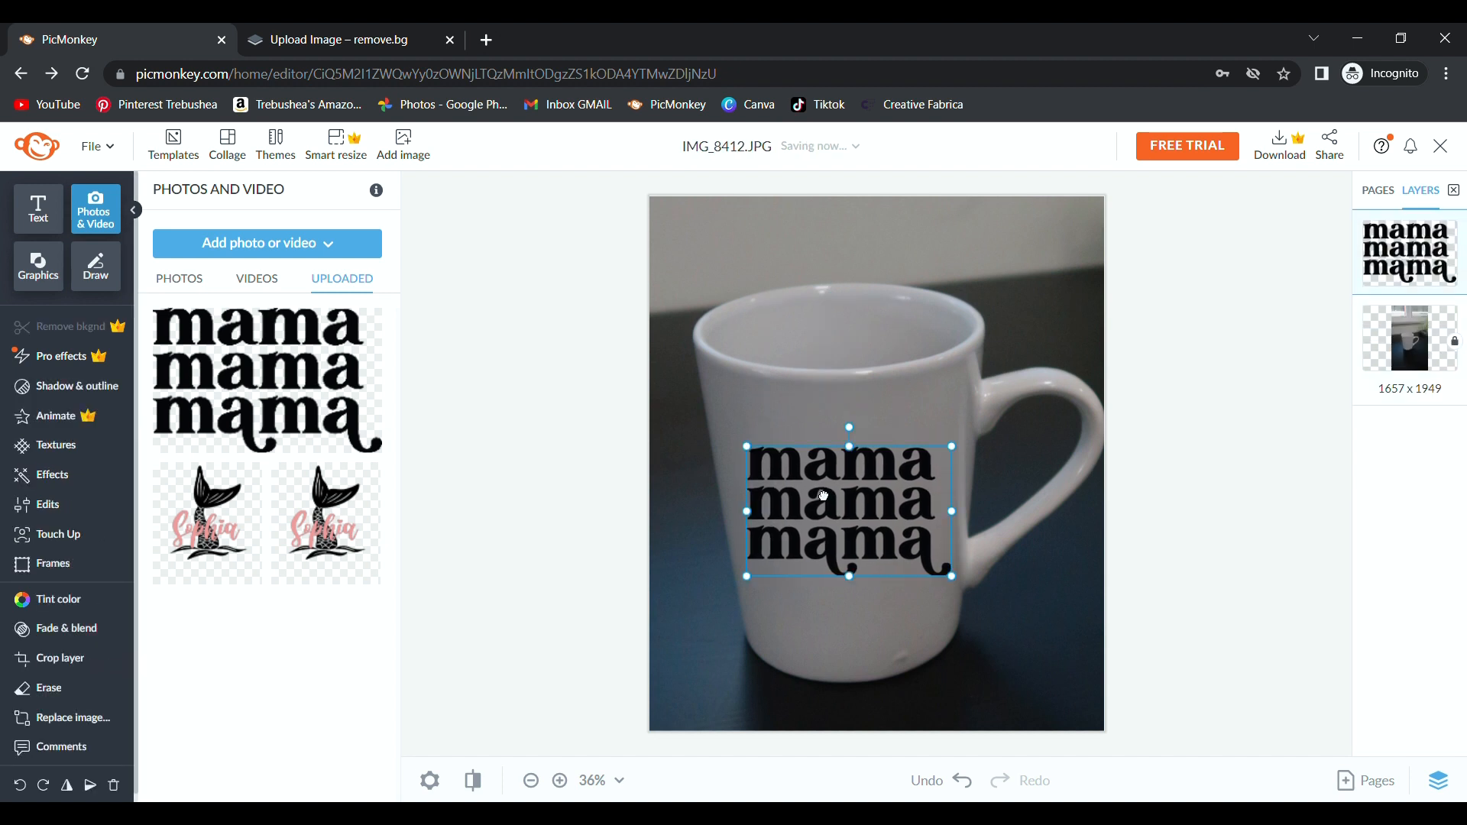
pyautogui.moveTo(760, 591); pyautogui.dragTo(739, 603)
pyautogui.moveTo(871, 504); pyautogui.dragTo(886, 515)
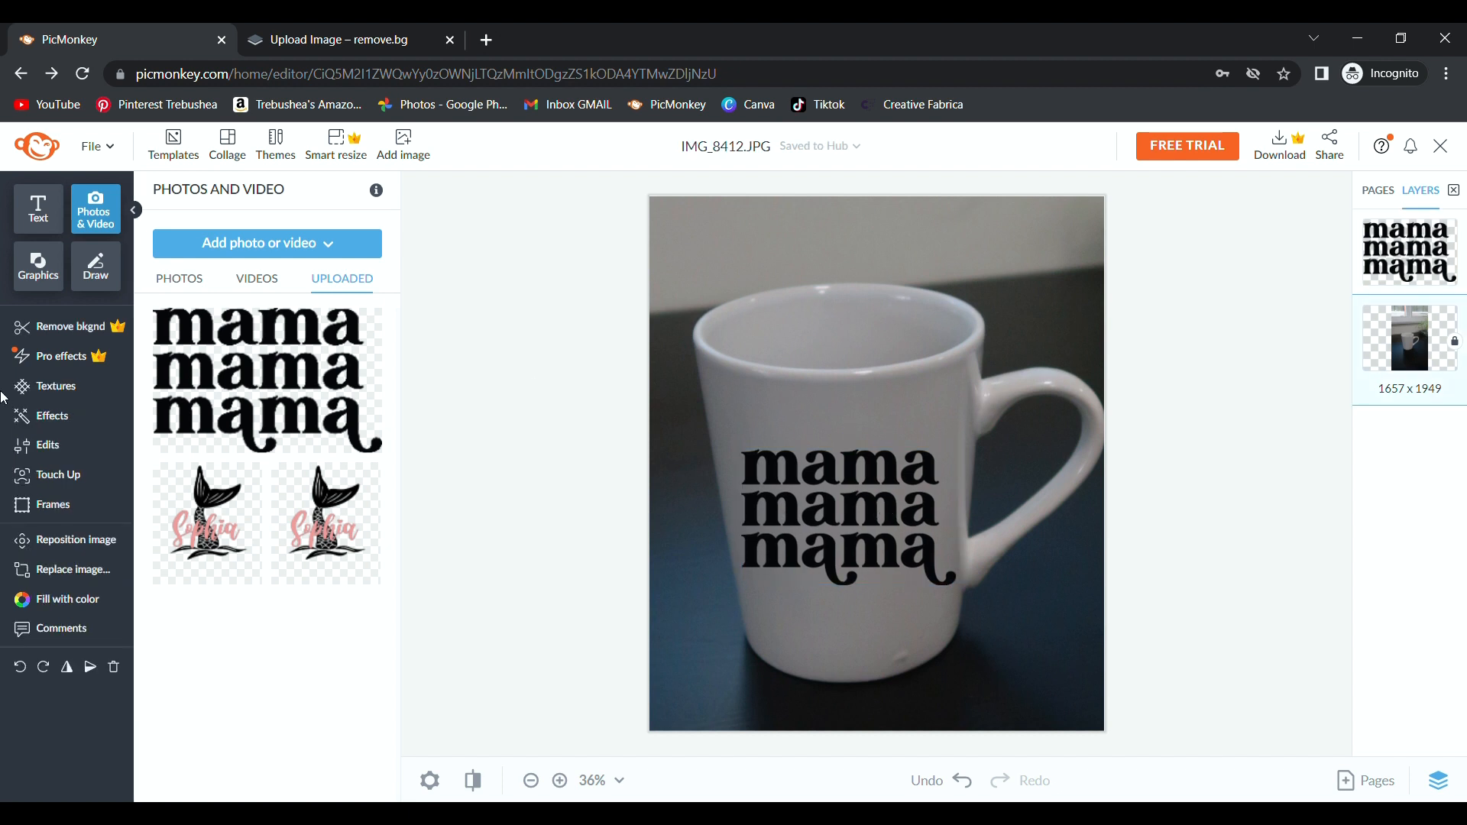
pyautogui.click(46, 445)
pyautogui.click(252, 466)
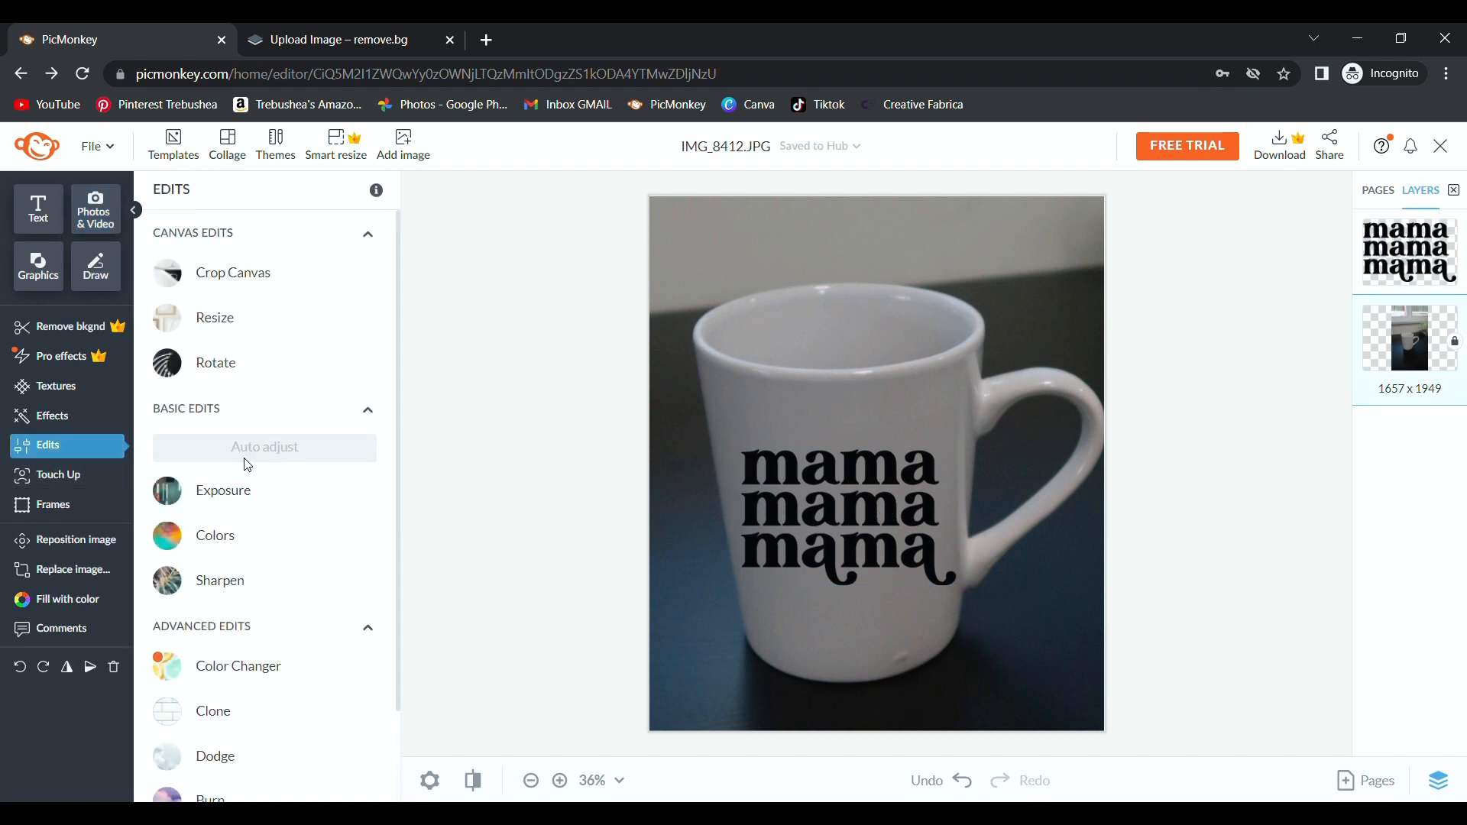
# Fade the mama design to about 21% and recentre it on the mug.
pyautogui.click(889, 550)
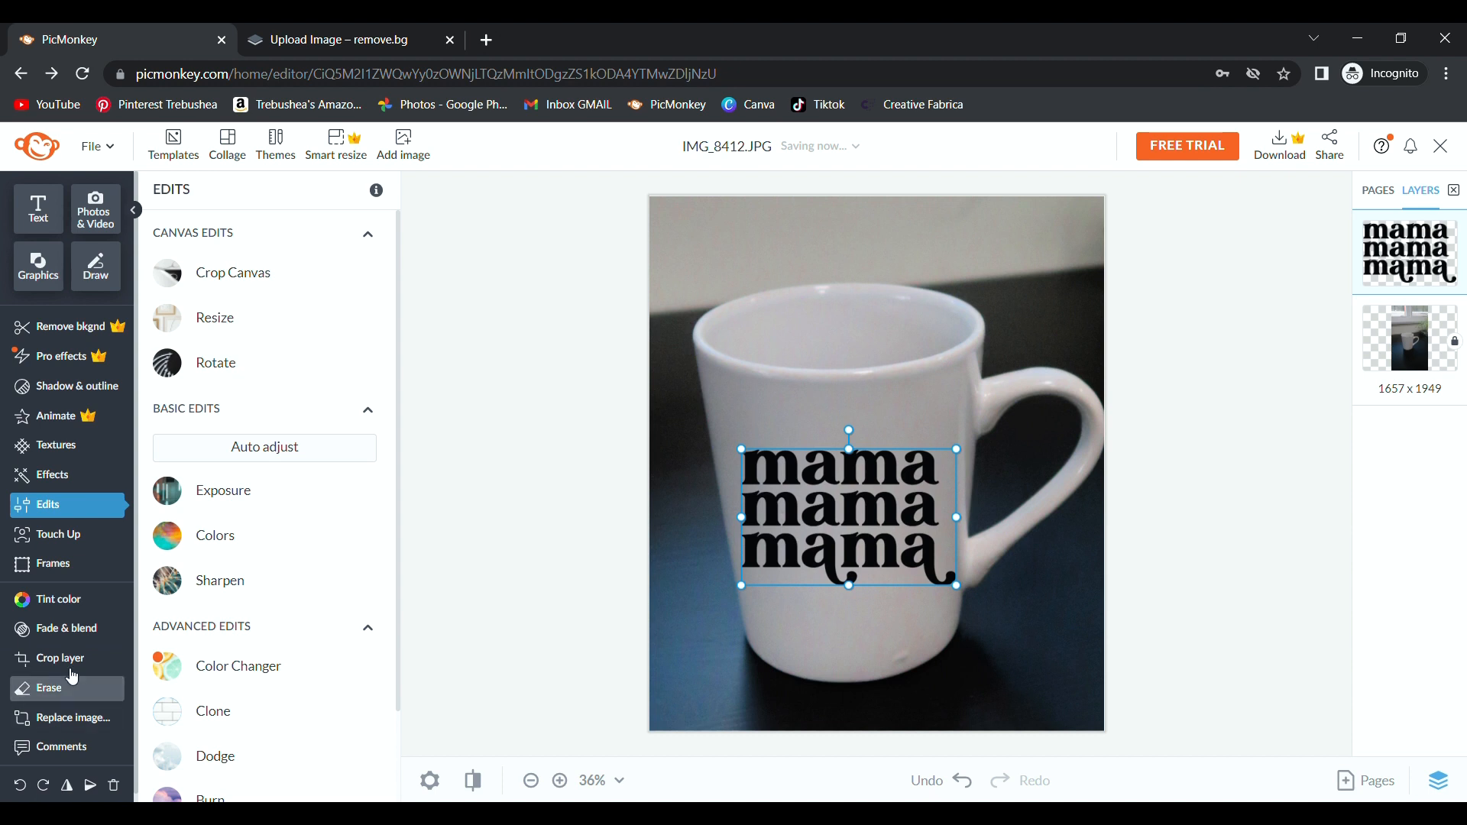
pyautogui.click(65, 628)
pyautogui.moveTo(156, 254); pyautogui.dragTo(199, 255)
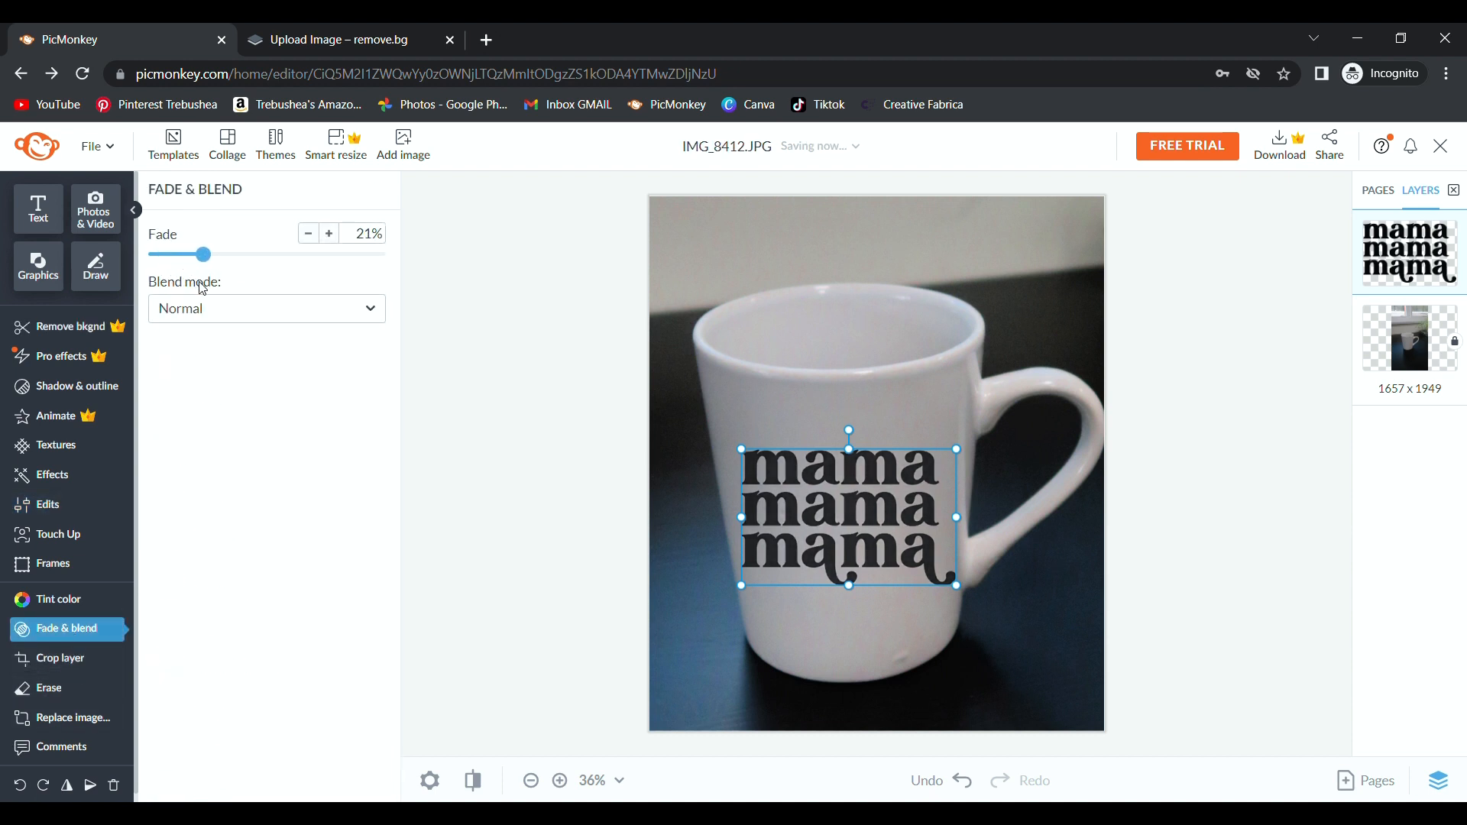
pyautogui.click(1029, 544)
pyautogui.scroll(-3, 1139, 539)
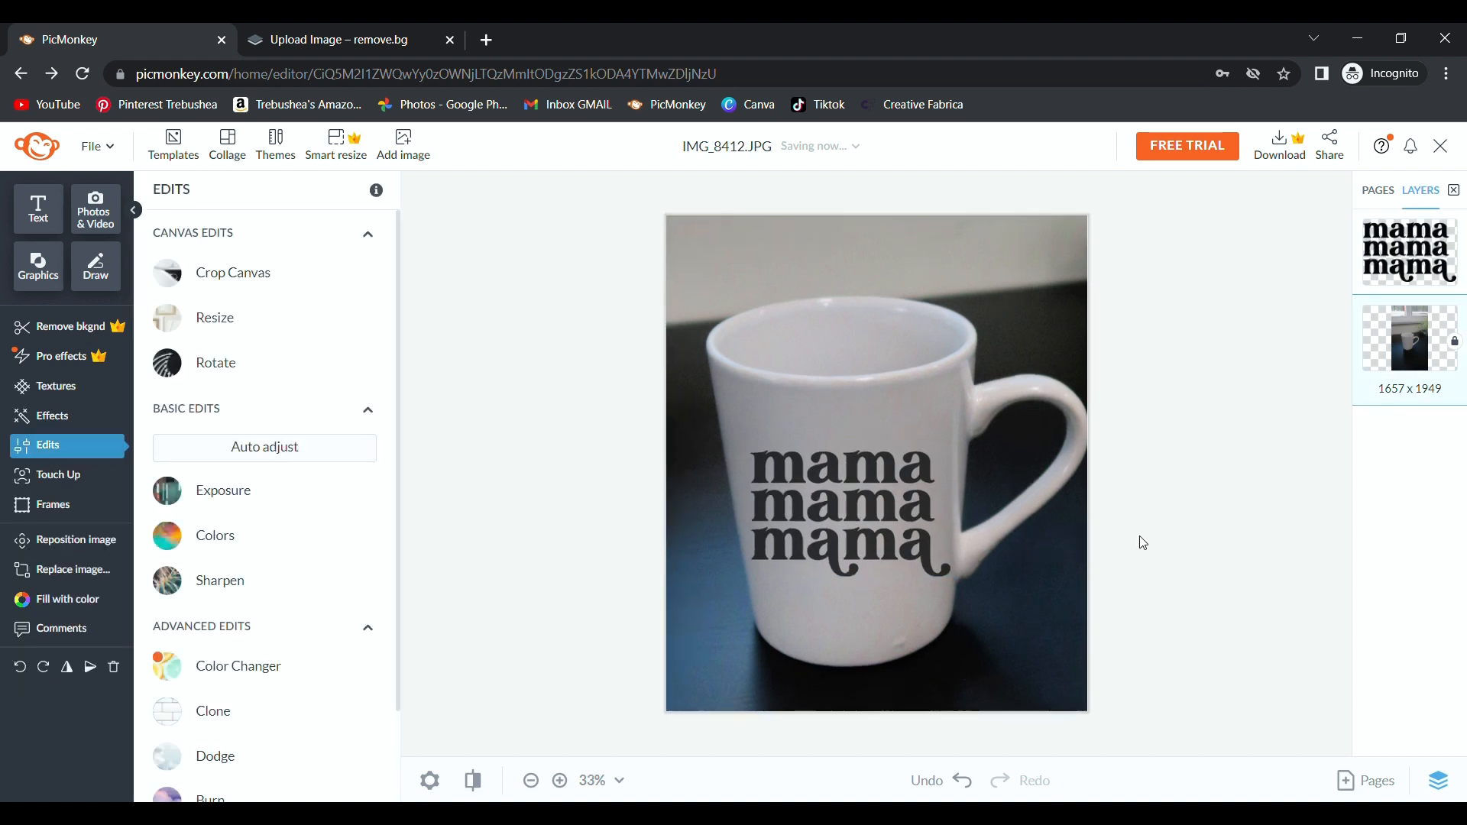
pyautogui.click(919, 541)
pyautogui.moveTo(919, 541); pyautogui.dragTo(869, 482)
# Deselect the repositioned mama design on the empty canvas.
pyautogui.click(1192, 462)
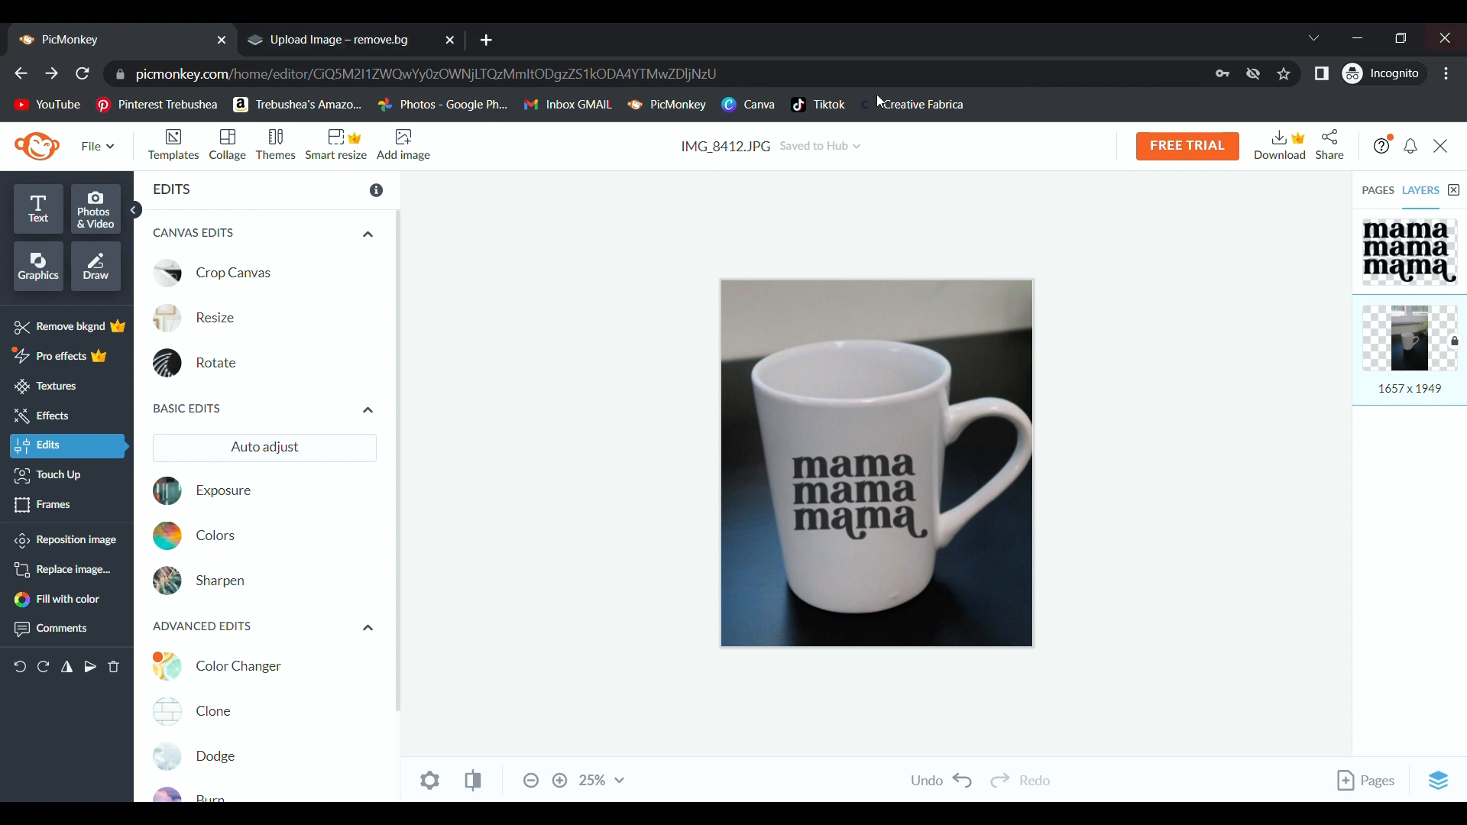
# Start a new design from the IMG_8389.JPG.png mug photo on the computer.
pyautogui.click(98, 146)
pyautogui.click(138, 191)
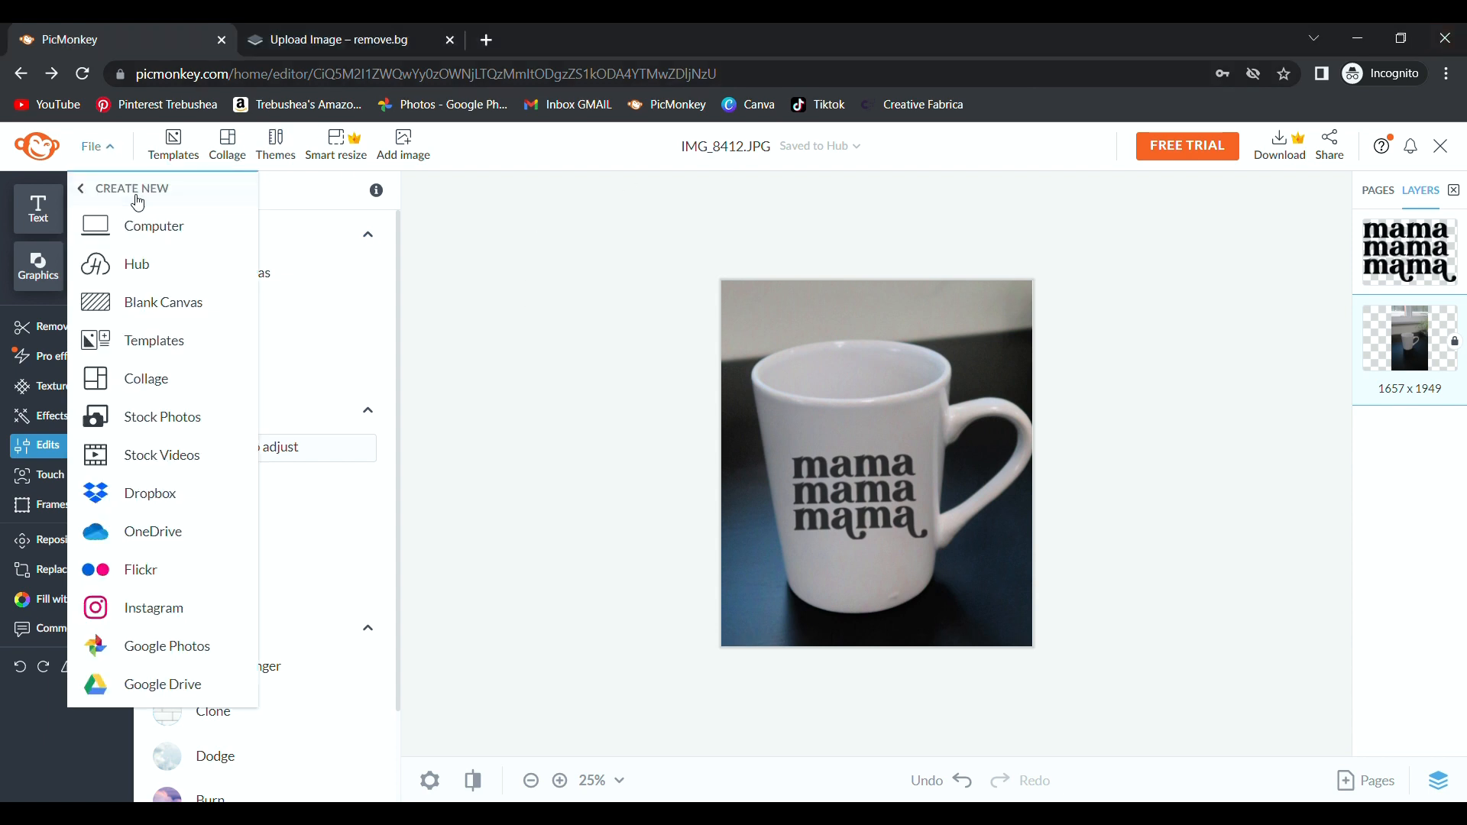
pyautogui.click(186, 233)
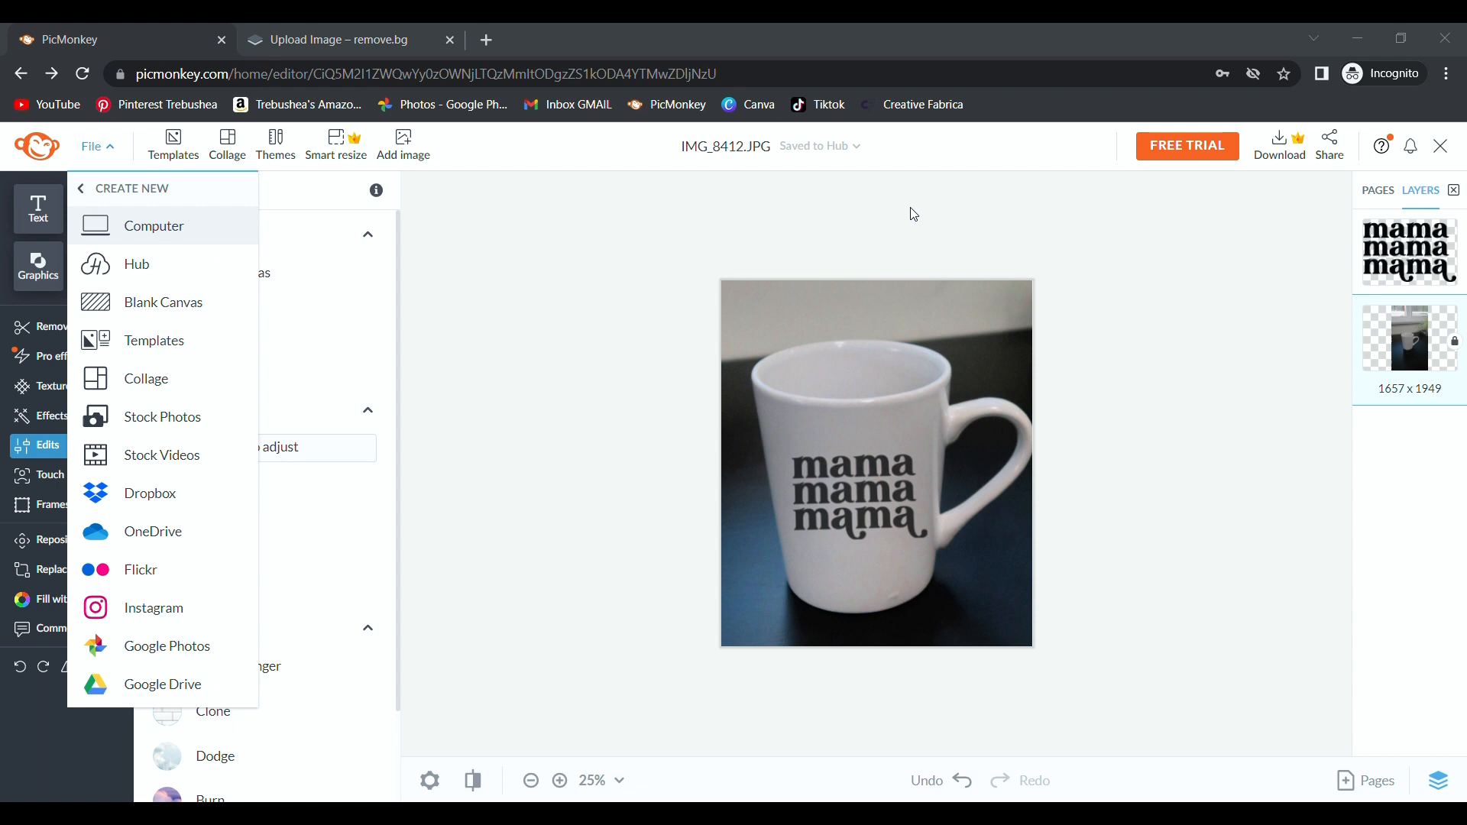
pyautogui.click(1216, 759)
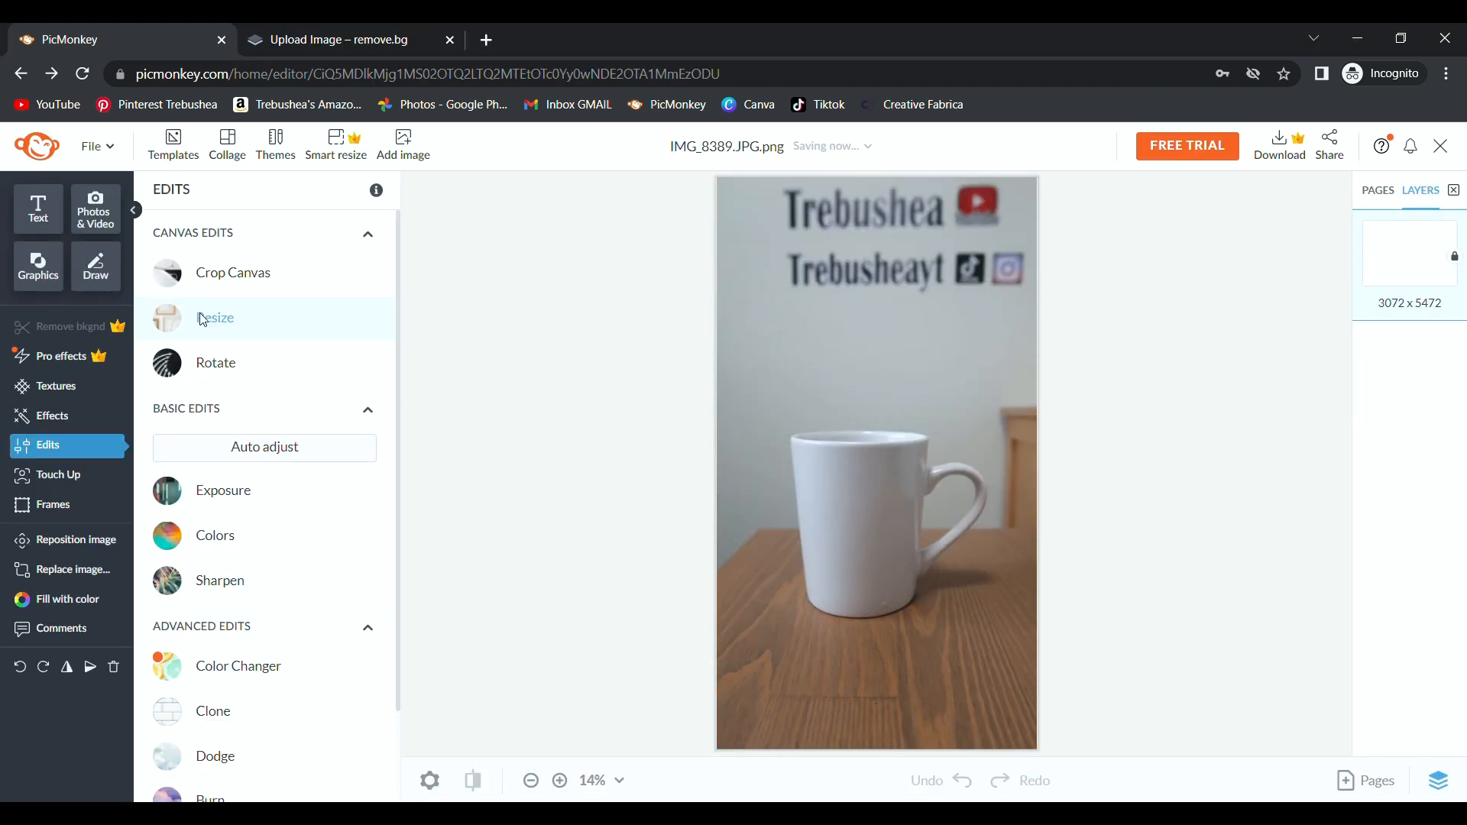
# Crop the photo's top, right, left and bottom to 2280 x 2531 around the mug.
pyautogui.click(320, 277)
pyautogui.moveTo(938, 205); pyautogui.dragTo(923, 386)
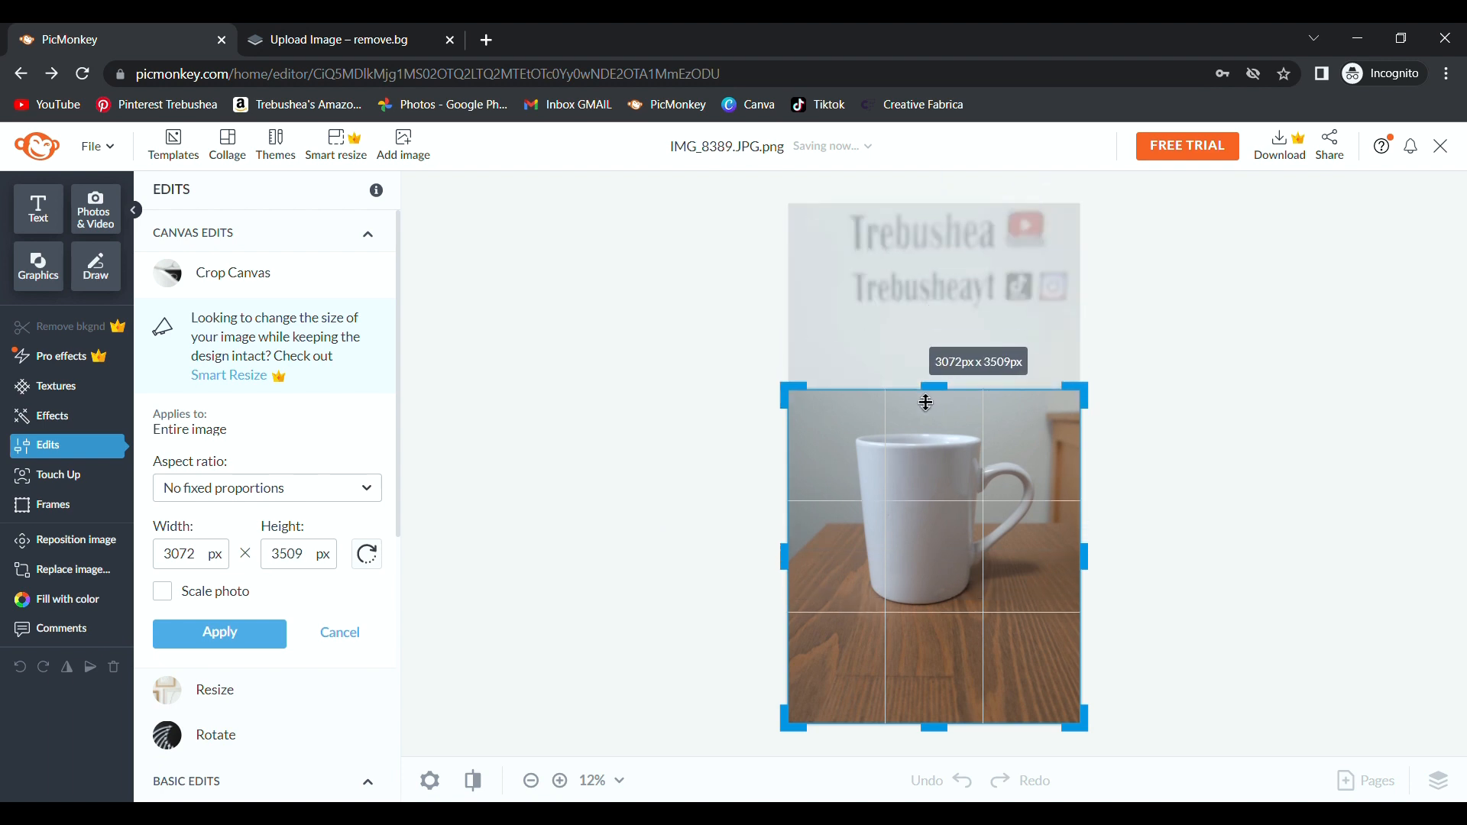
pyautogui.moveTo(1089, 563); pyautogui.dragTo(1058, 573)
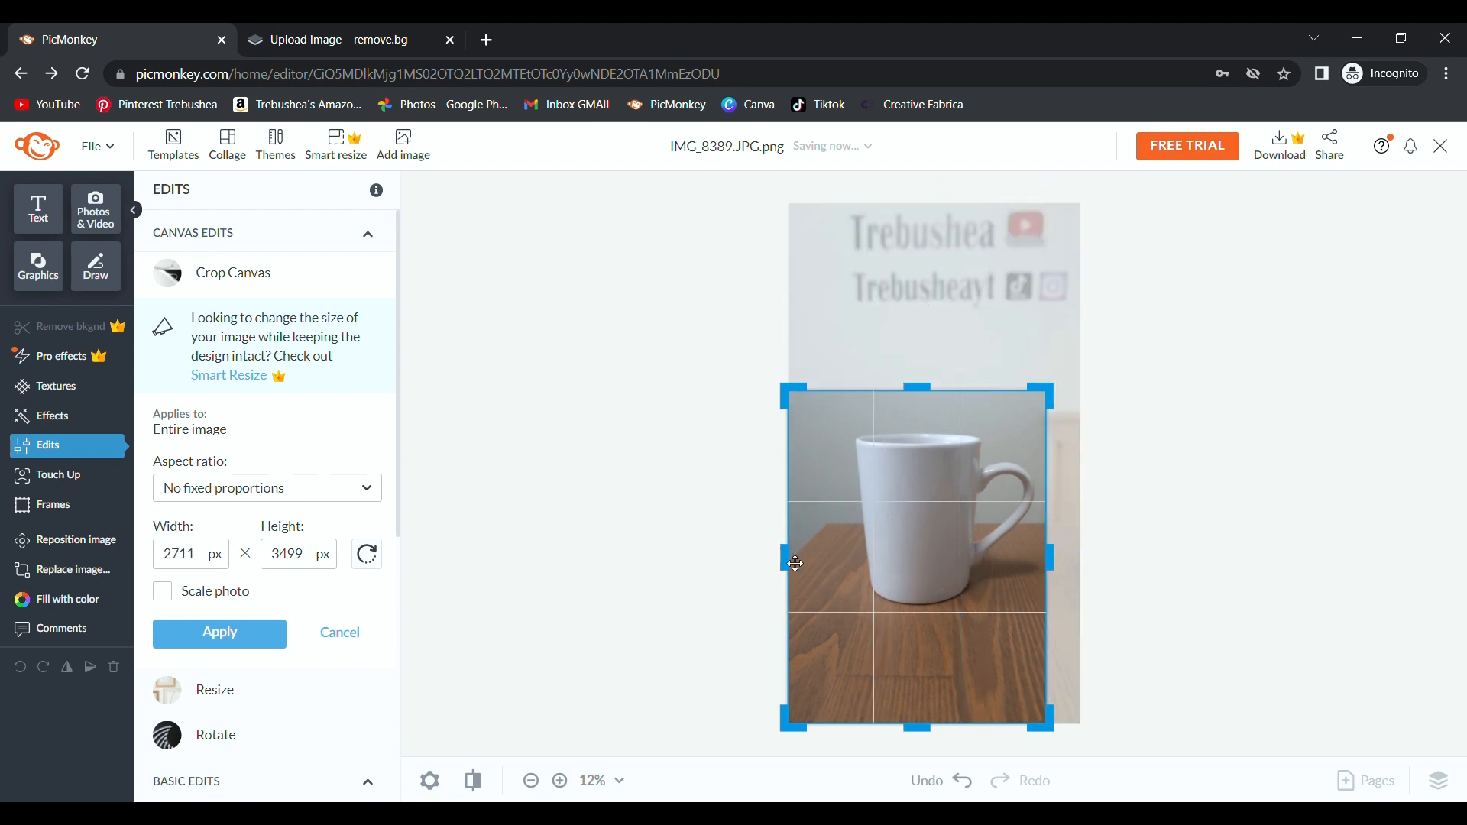
pyautogui.moveTo(784, 558); pyautogui.dragTo(830, 565)
pyautogui.moveTo(952, 729); pyautogui.dragTo(952, 635)
pyautogui.click(238, 646)
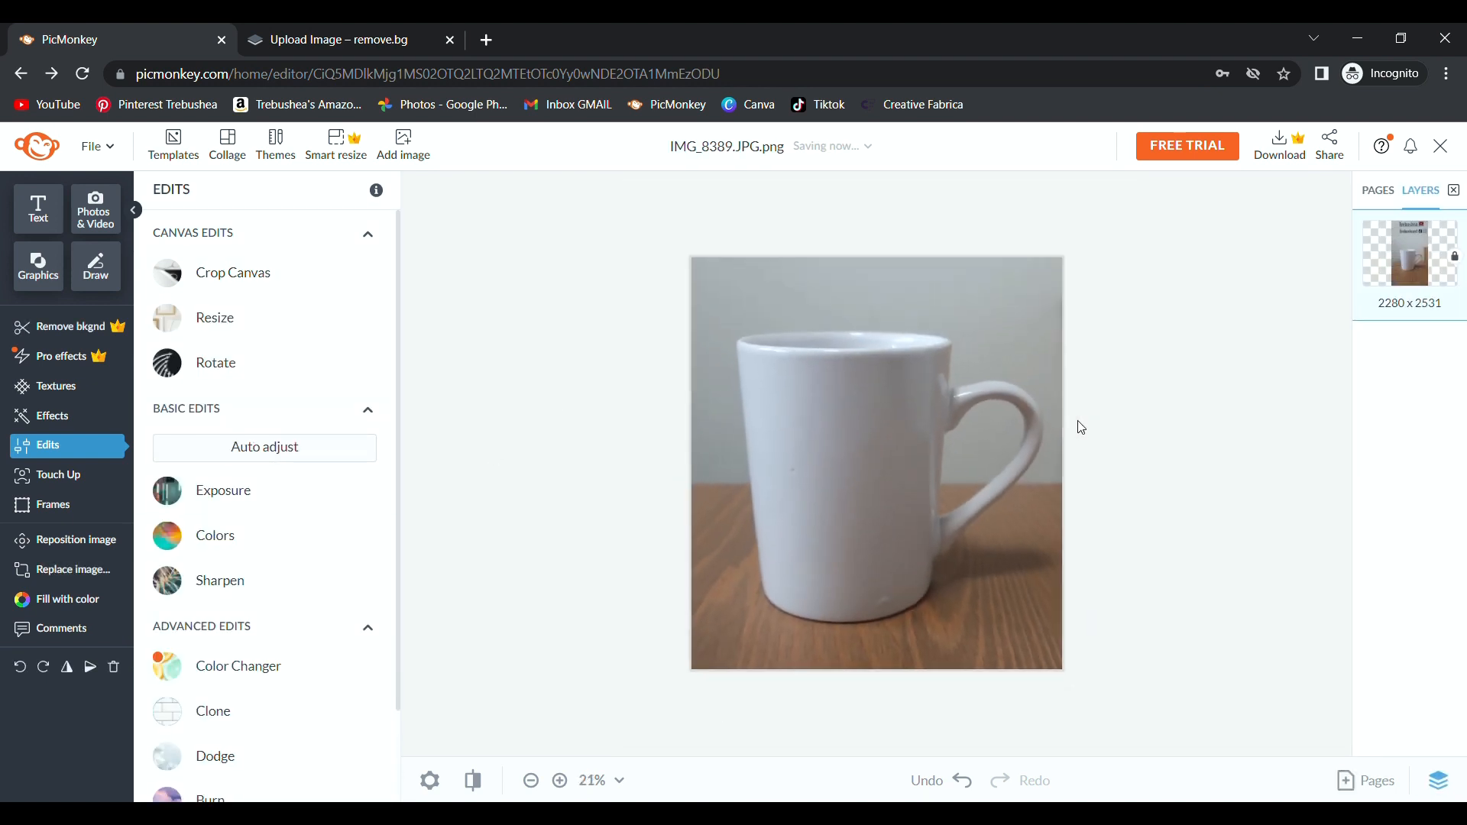
# Auto-adjust the mug photo, then apply Exposure with Shadows 83%, Brightness 5% and Contrast 47%.
pyautogui.click(239, 447)
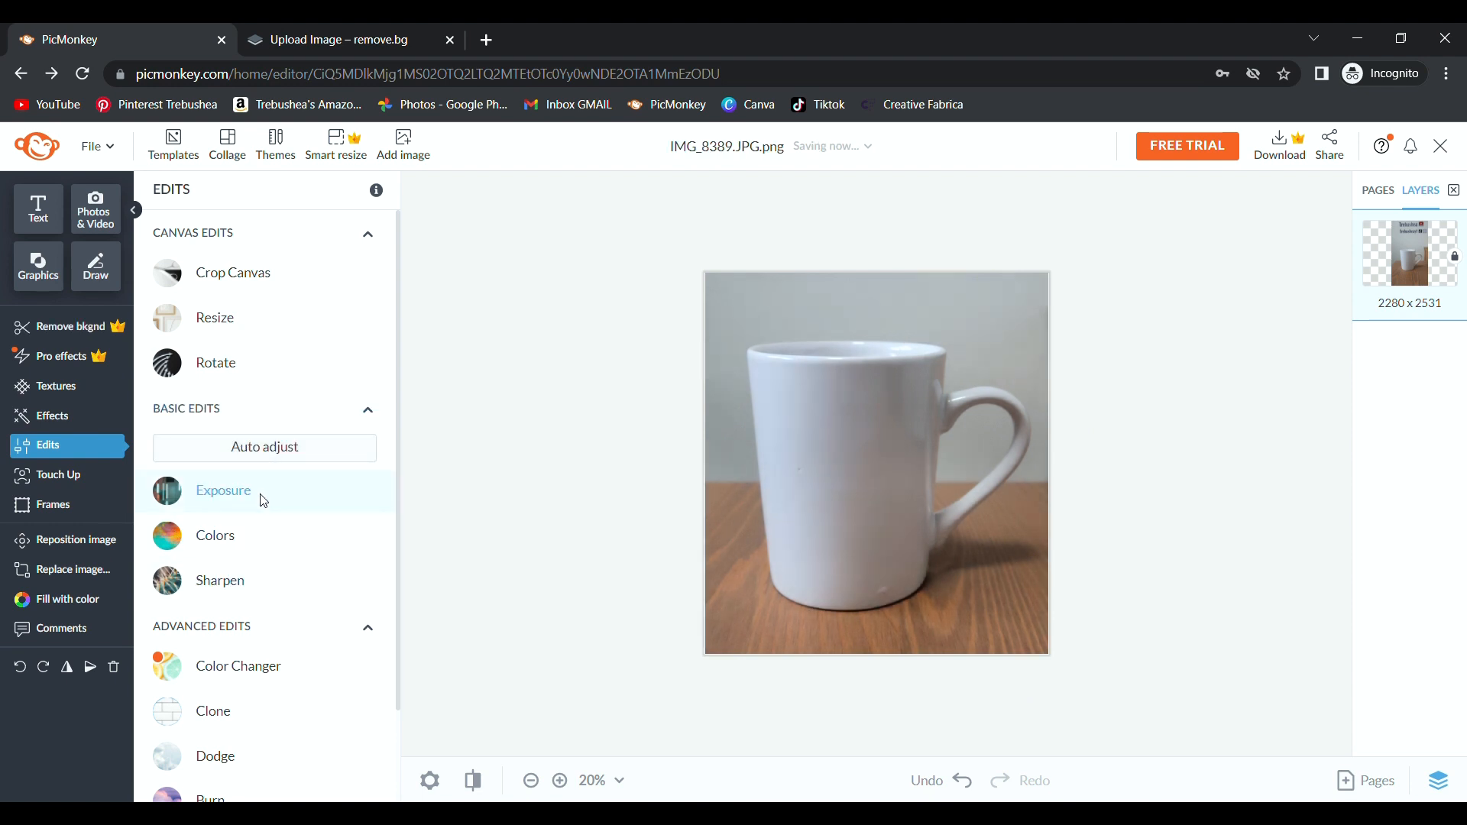
pyautogui.click(221, 493)
pyautogui.moveTo(270, 614); pyautogui.dragTo(359, 621)
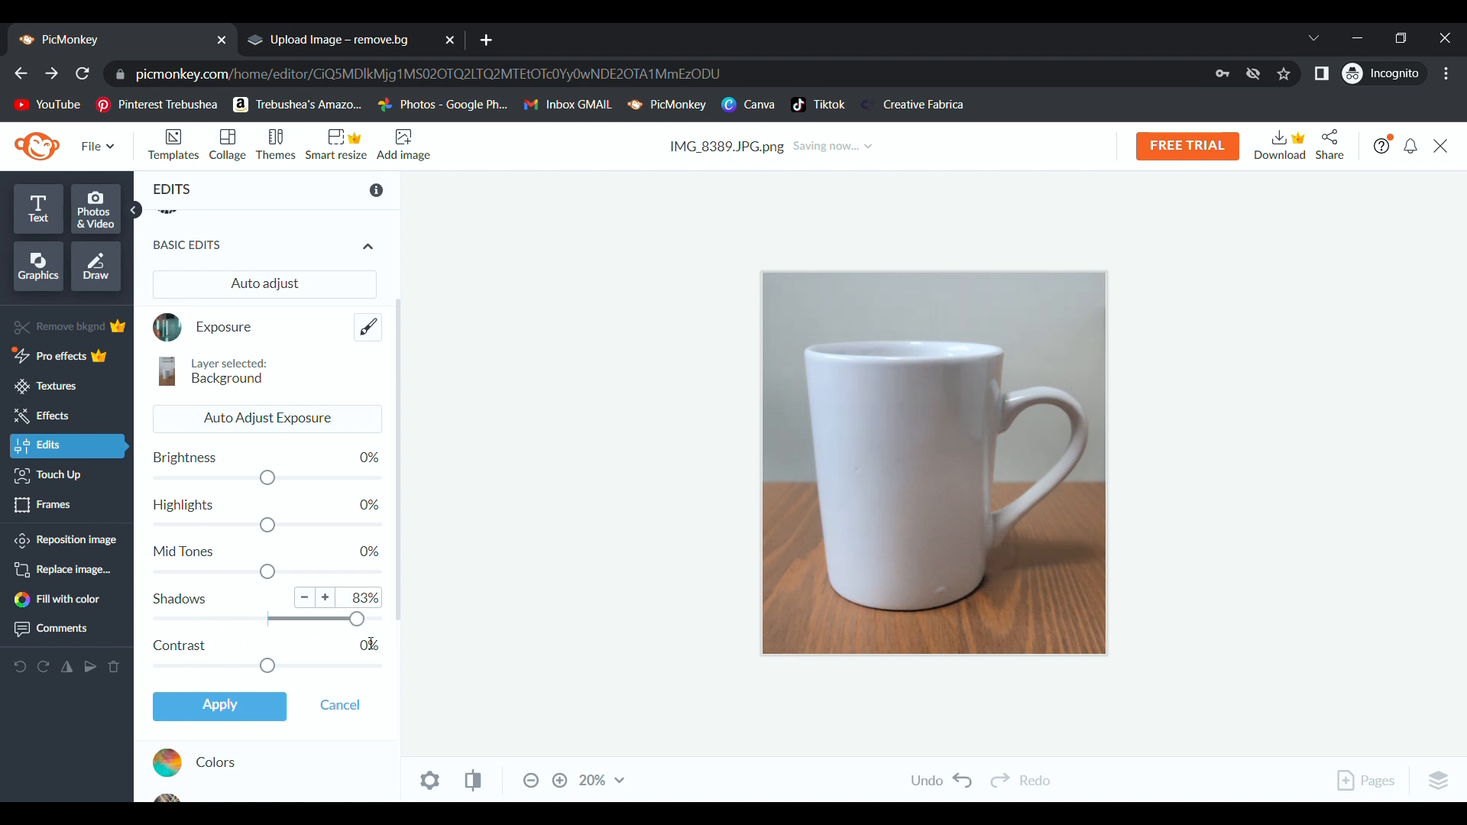
pyautogui.moveTo(267, 479)
pyautogui.mouseDown()
pyautogui.moveTo(285, 489)
pyautogui.moveTo(273, 481)
pyautogui.mouseUp()
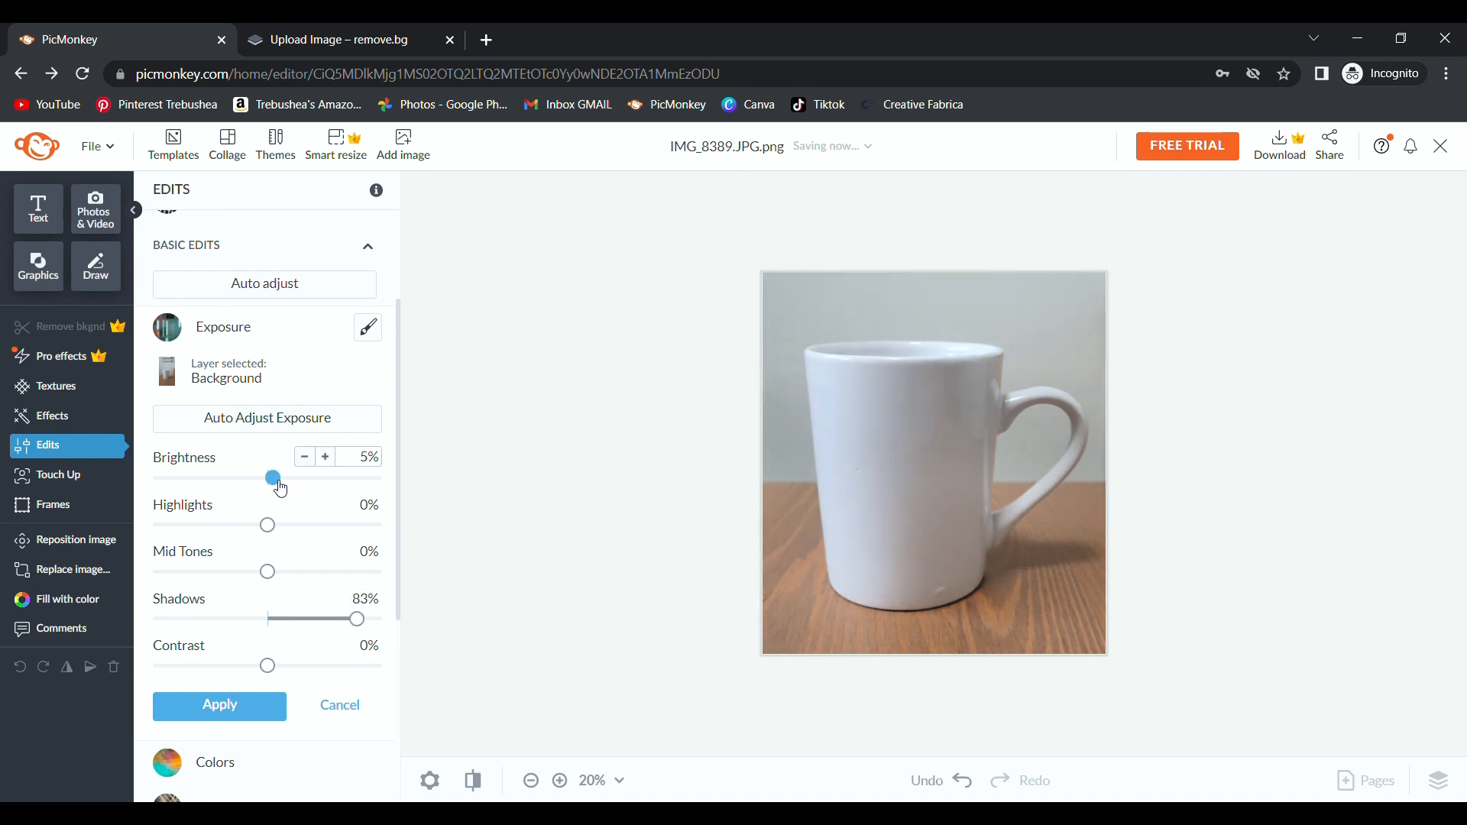
pyautogui.moveTo(264, 674); pyautogui.dragTo(321, 672)
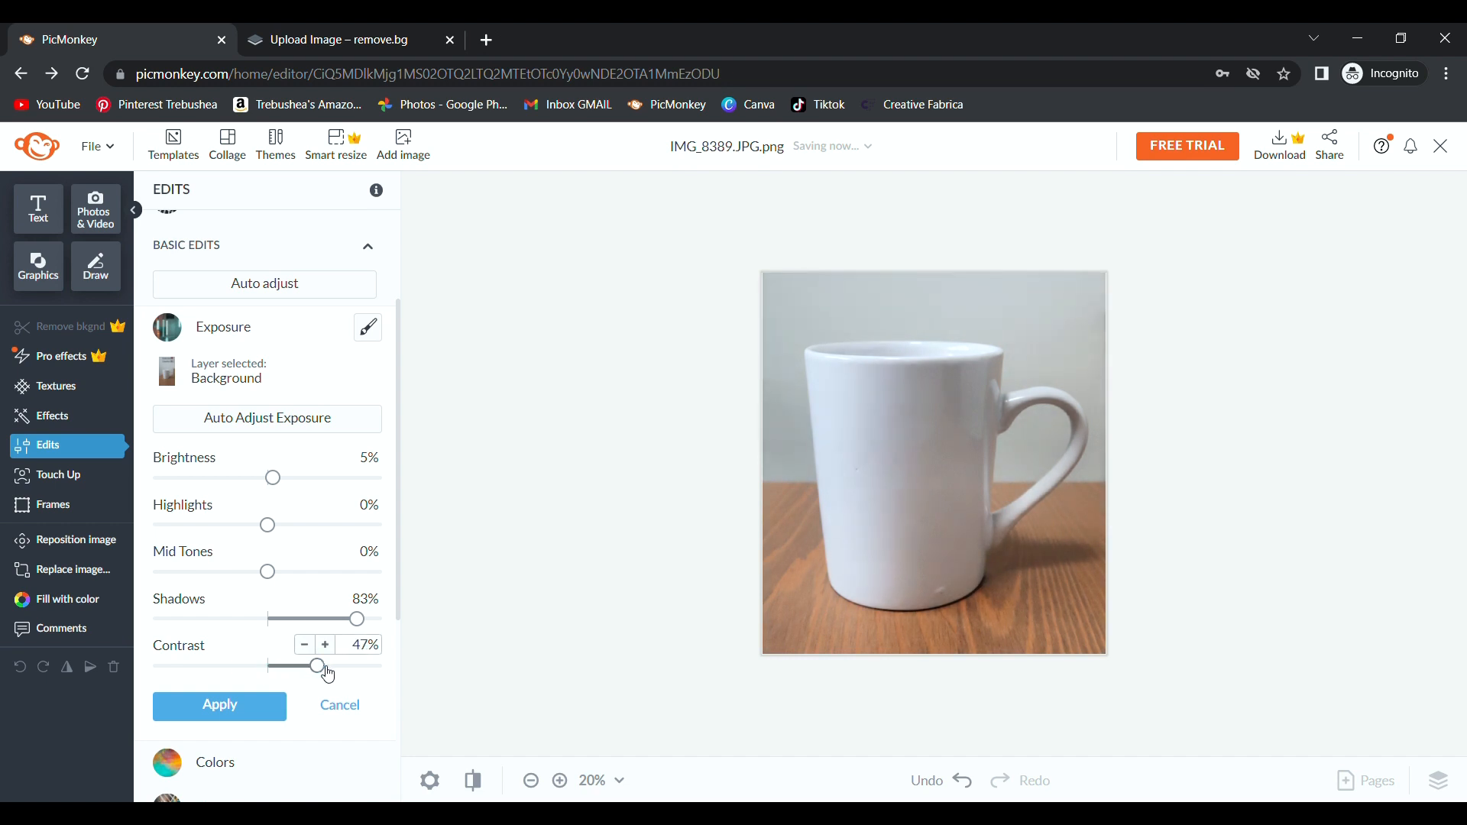
pyautogui.click(218, 706)
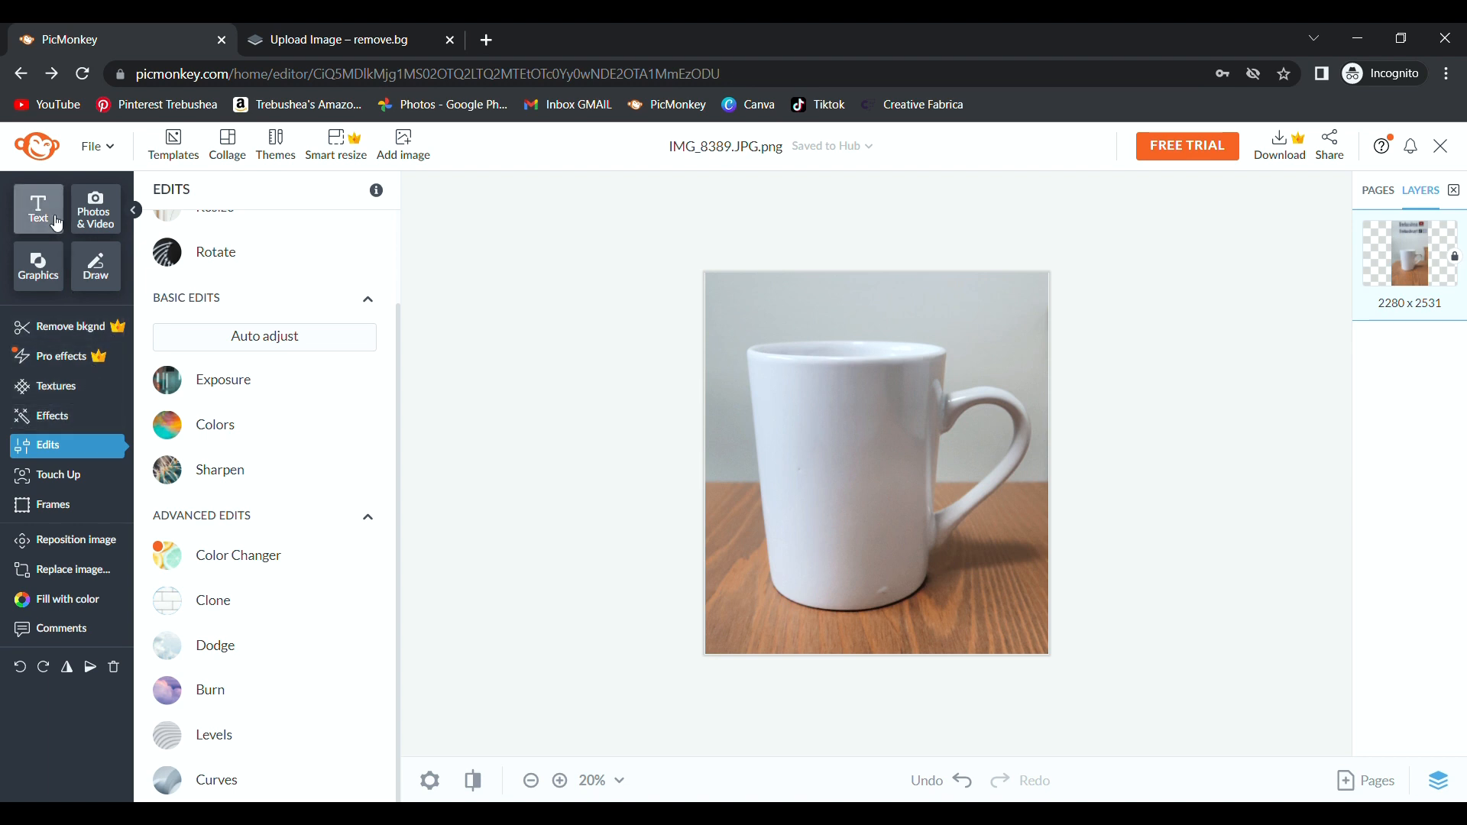
# Add the uploaded mama design, shrink it and centre it on the mug.
pyautogui.click(115, 230)
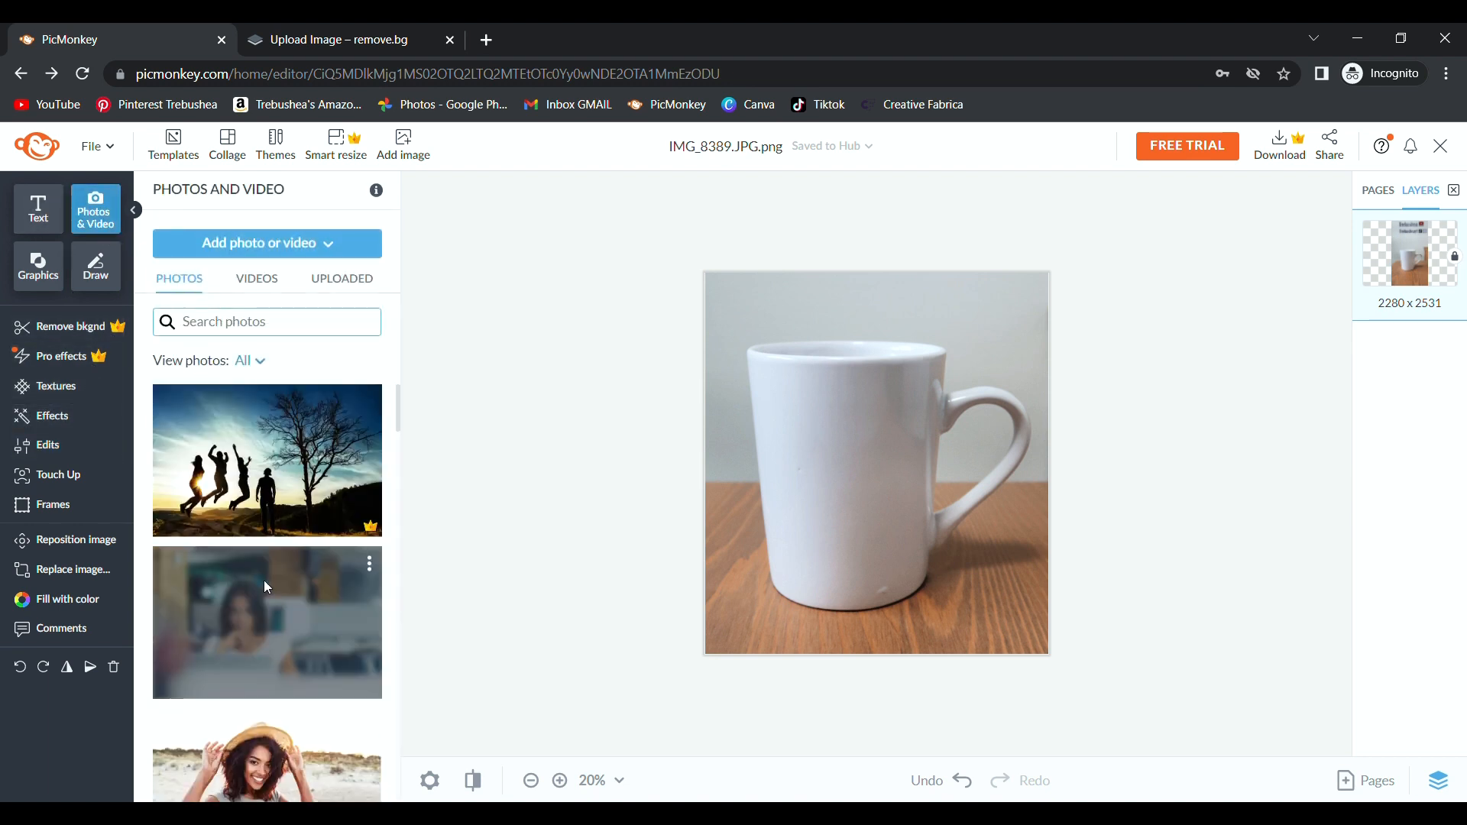
pyautogui.click(323, 282)
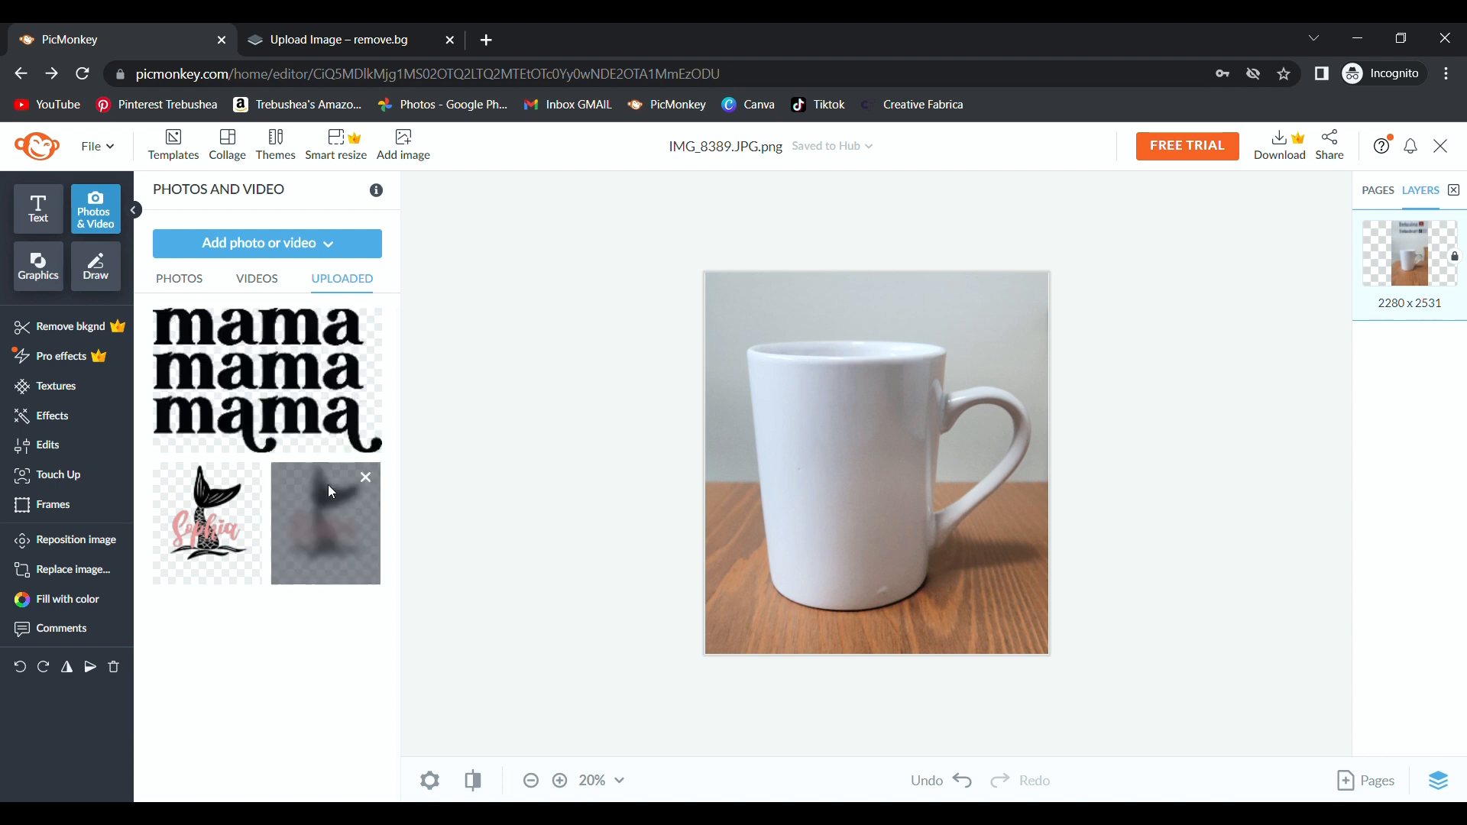
pyautogui.click(327, 406)
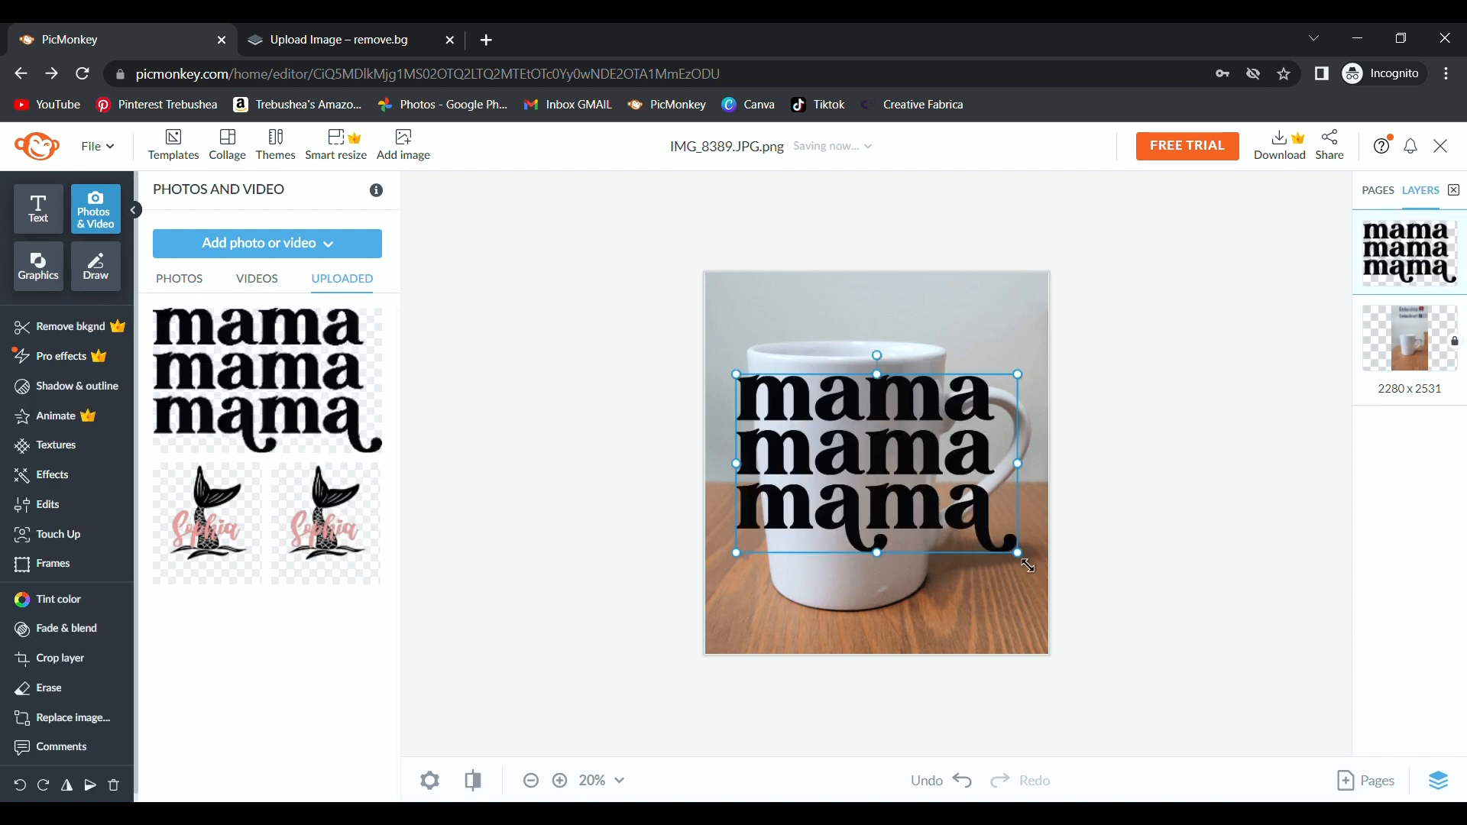
pyautogui.moveTo(1018, 551); pyautogui.dragTo(874, 484)
pyautogui.moveTo(775, 423); pyautogui.dragTo(823, 483)
pyautogui.click(818, 502)
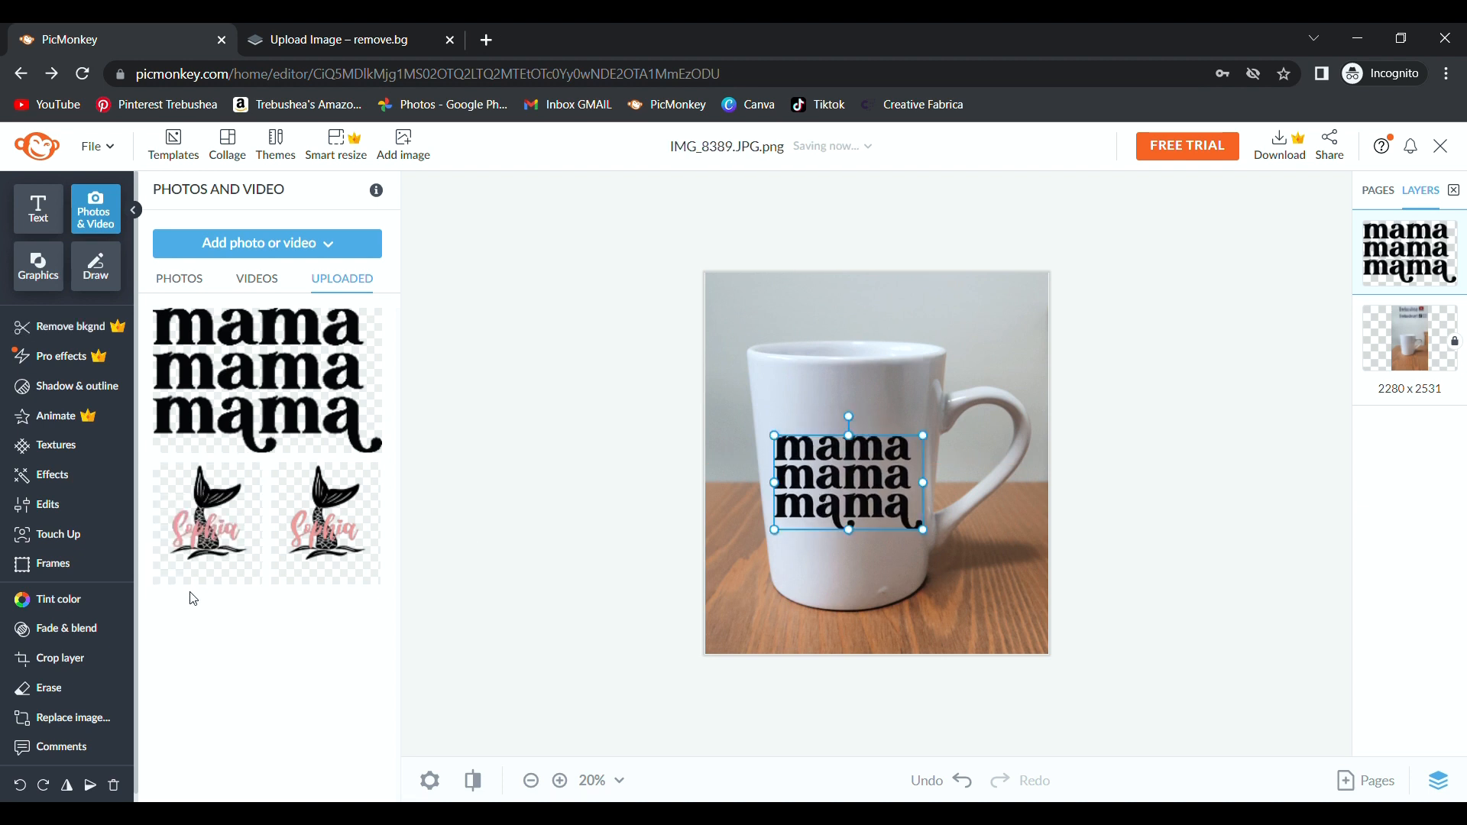
# Fade the mama design to 6% and preview the mockup.
pyautogui.click(61, 628)
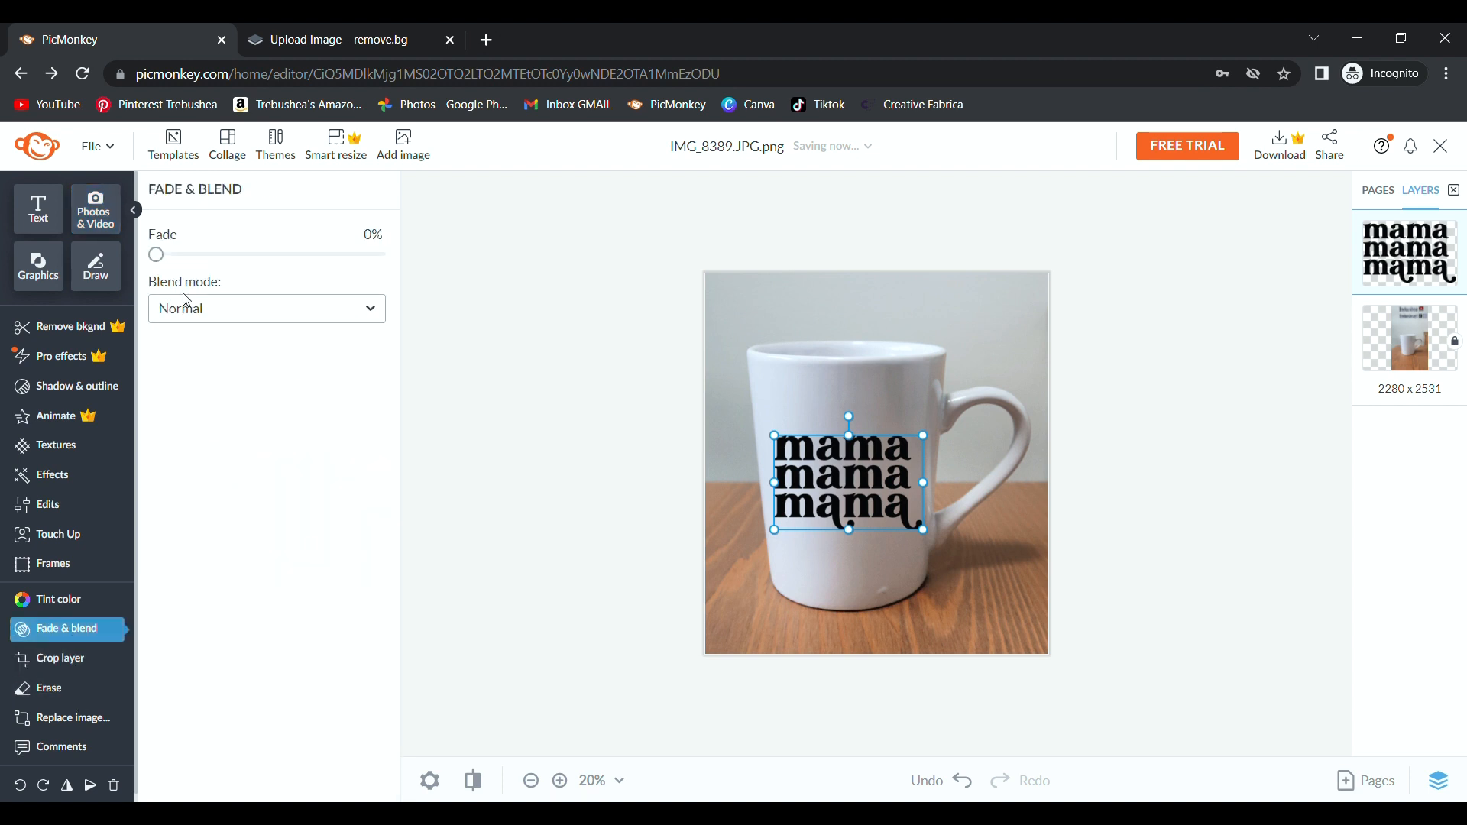
pyautogui.moveTo(157, 257); pyautogui.dragTo(180, 264)
pyautogui.click(579, 481)
pyautogui.scroll(-2, 1169, 462)
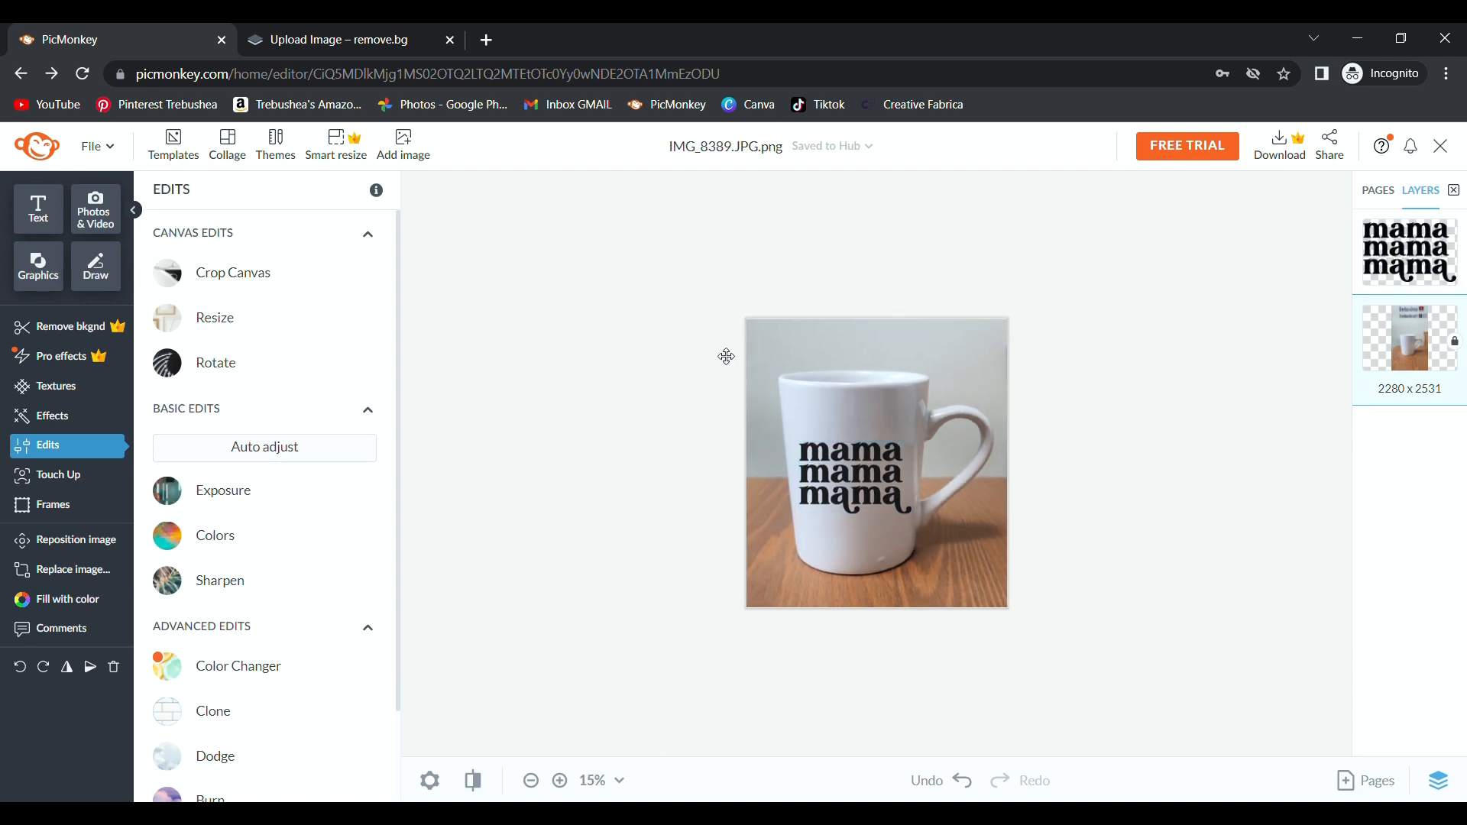
# Nudge the mama design slightly, then delete it from the mug.
pyautogui.click(848, 478)
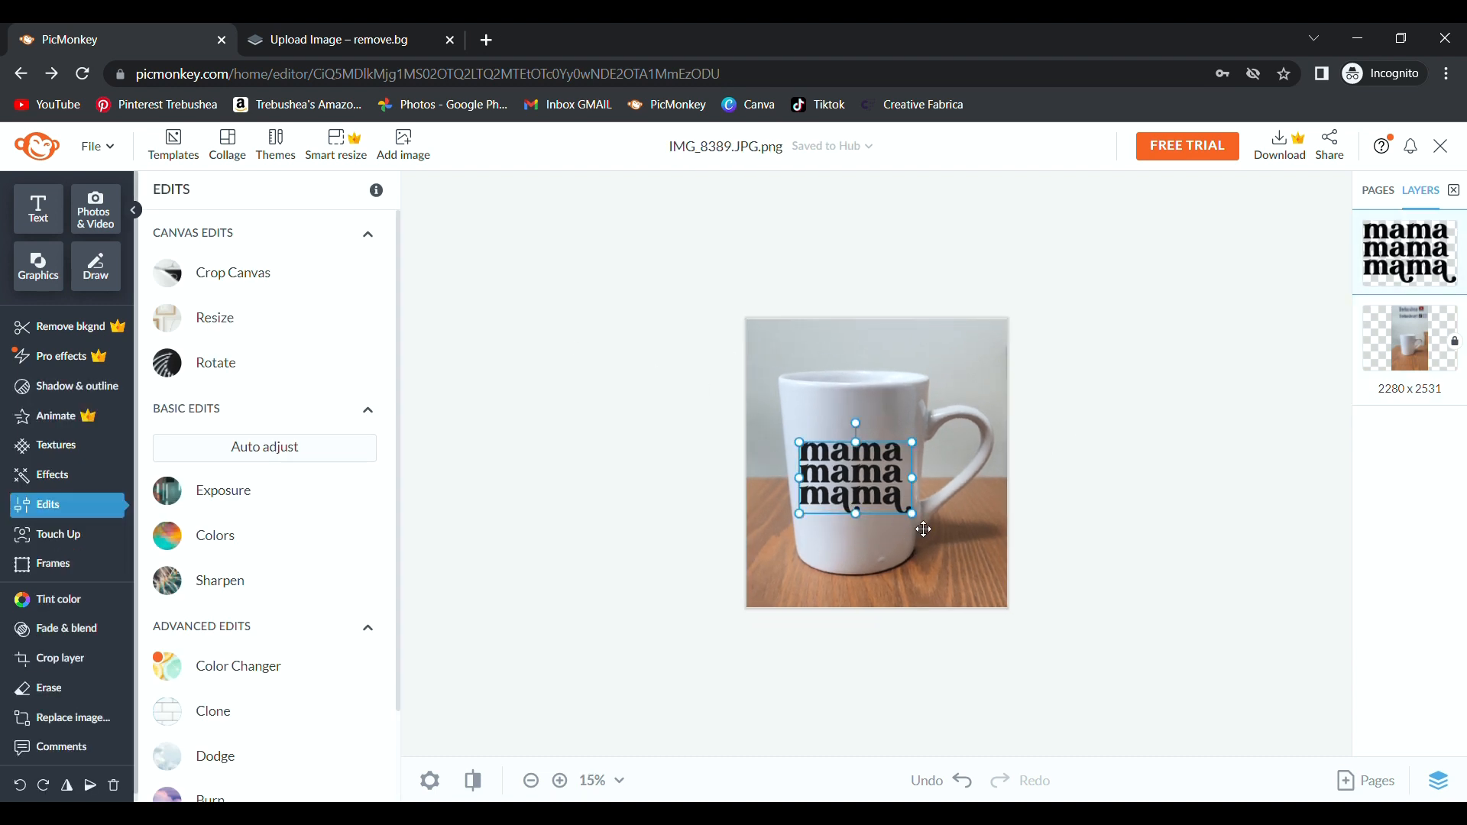
pyautogui.moveTo(859, 489); pyautogui.dragTo(863, 492)
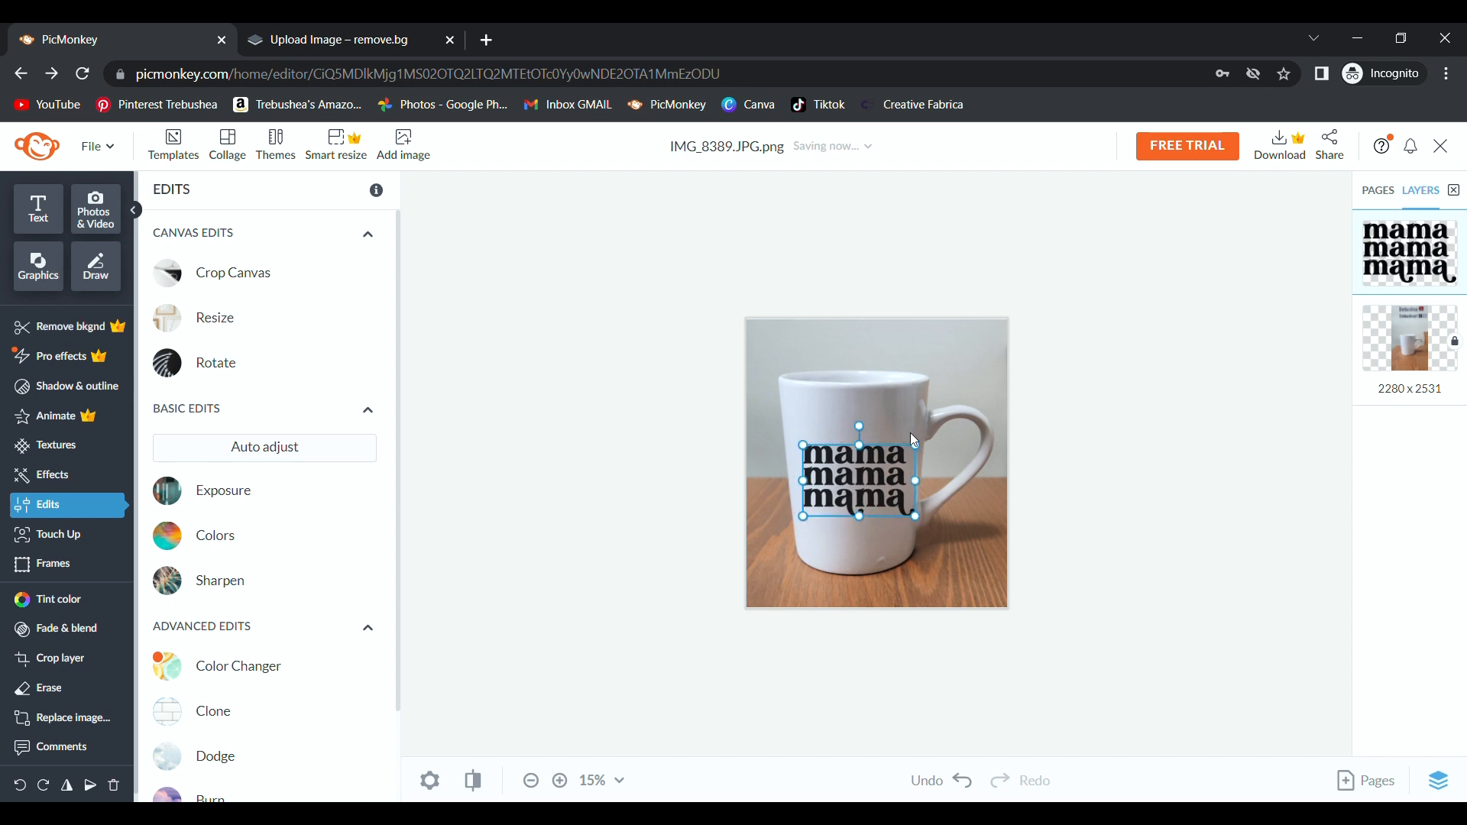
pyautogui.press('Delete')
# Add the uploaded mermaid design to the mug, enlarging it and moving it up and right.
pyautogui.click(403, 144)
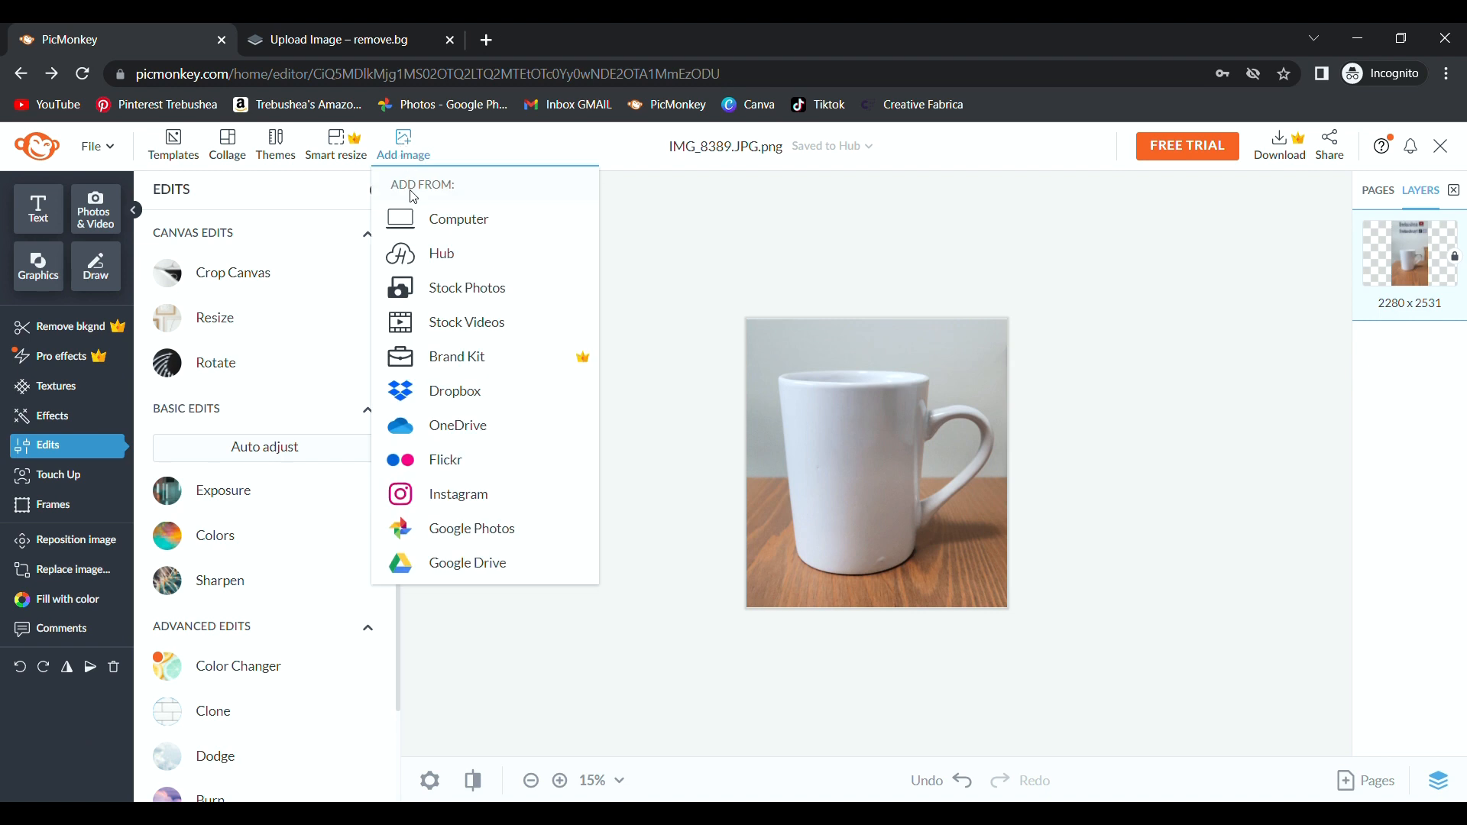
pyautogui.click(95, 210)
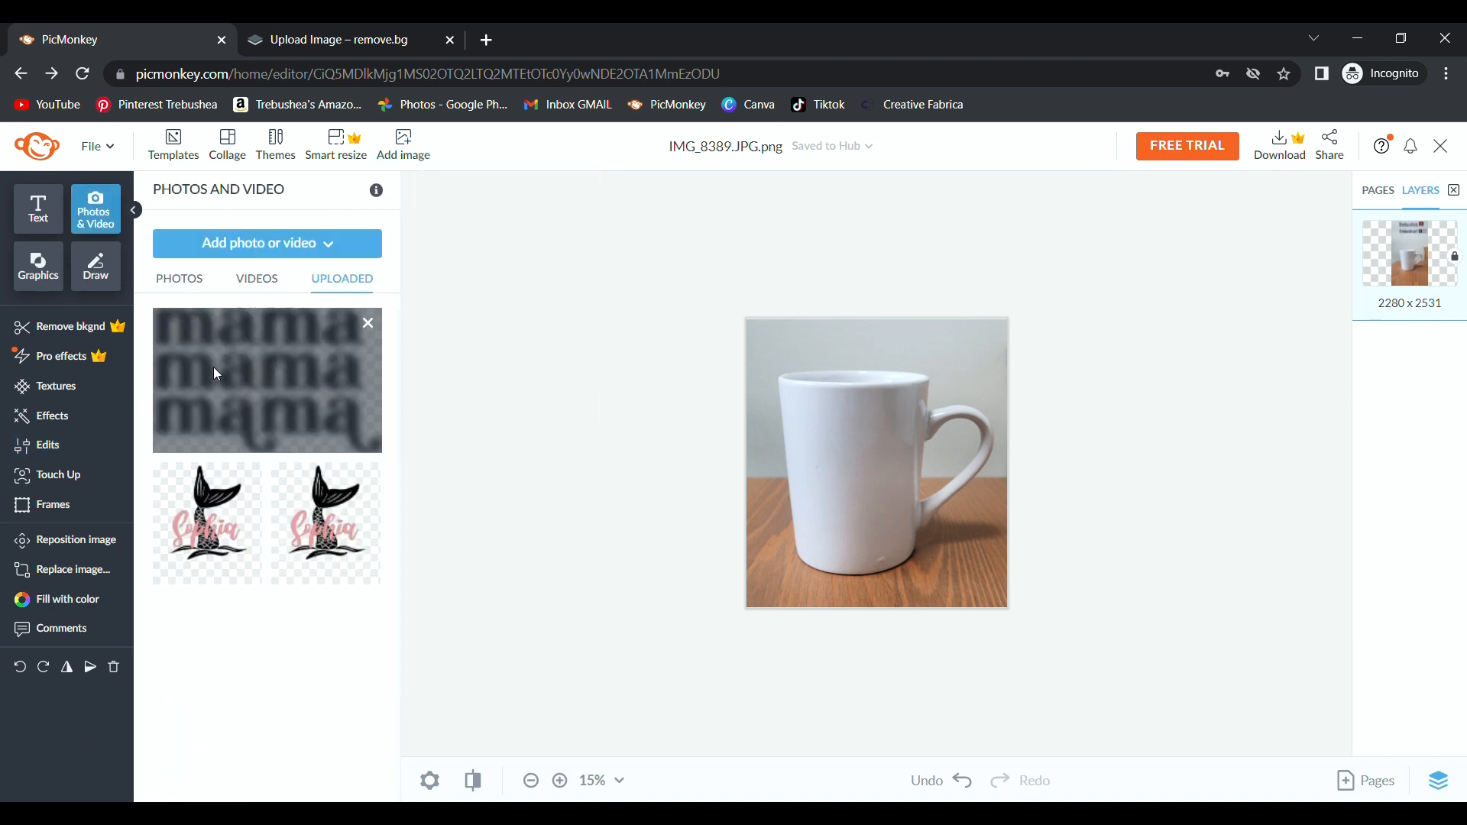
pyautogui.click(286, 513)
pyautogui.moveTo(853, 507); pyautogui.dragTo(824, 611)
pyautogui.moveTo(850, 563); pyautogui.dragTo(863, 544)
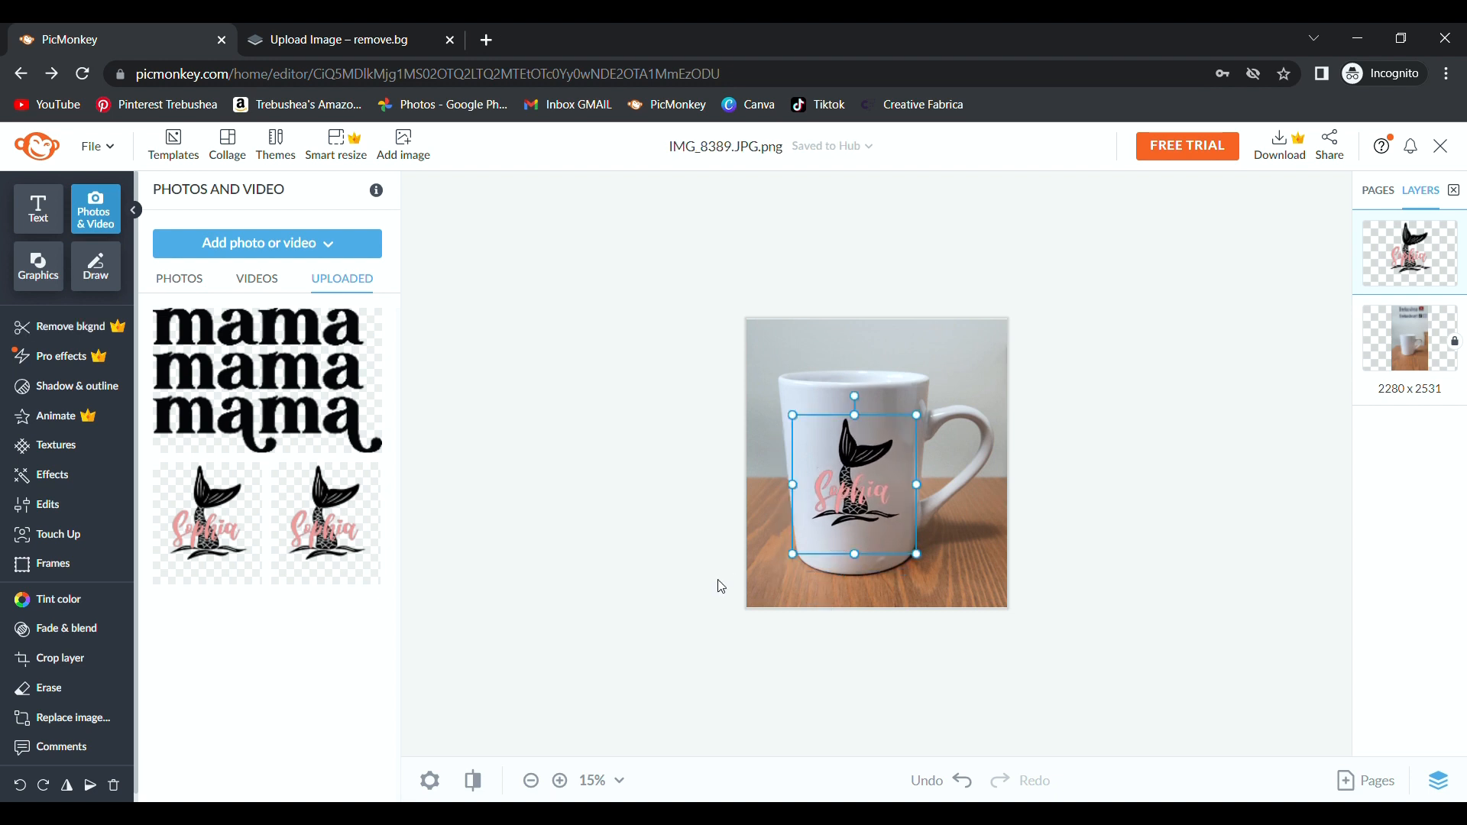
pyautogui.click(610, 698)
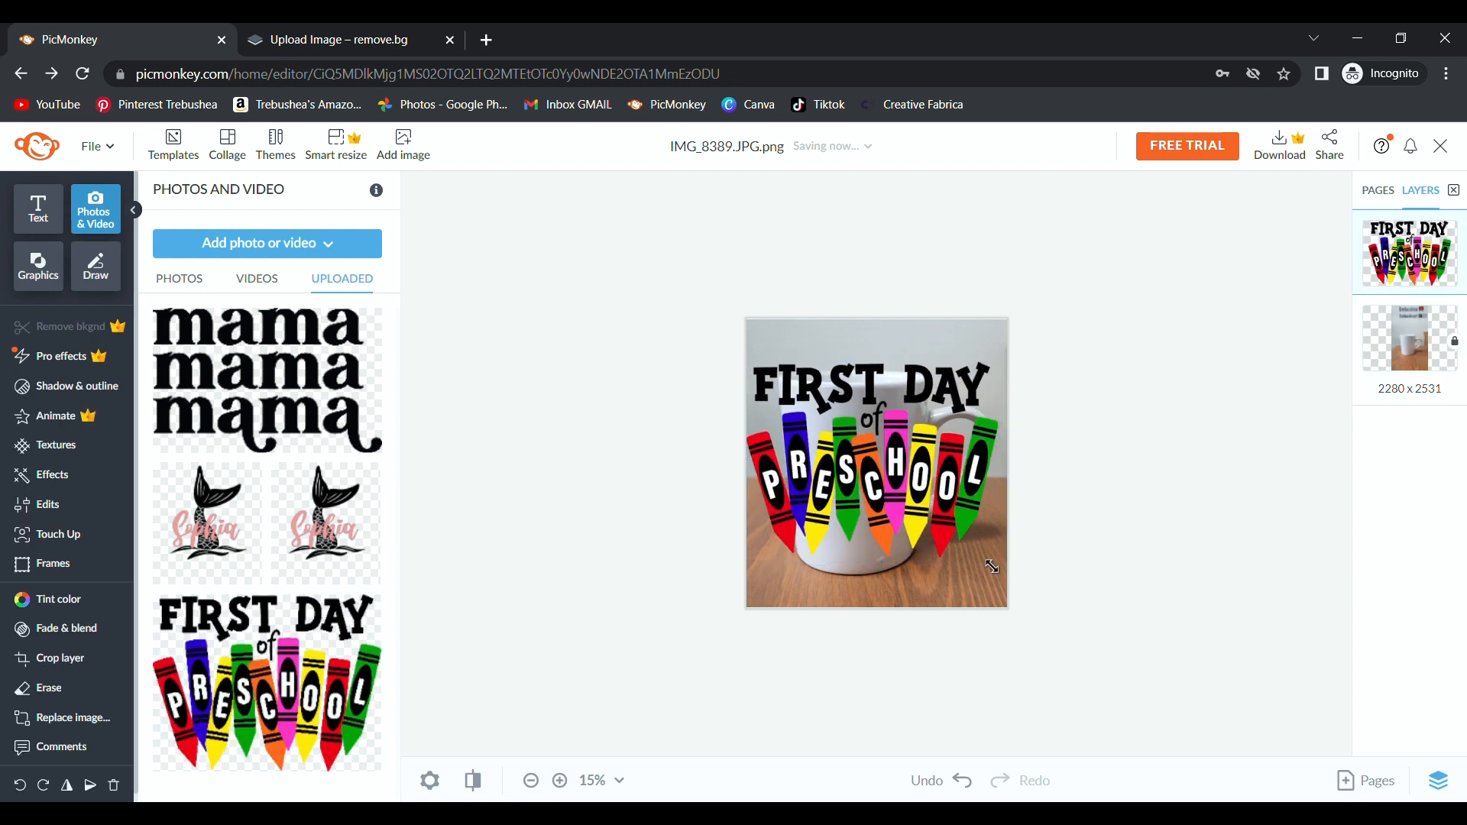
# Shrink the First Day of Preschool graphic and centre it on the mug.
pyautogui.moveTo(991, 566); pyautogui.dragTo(900, 500)
pyautogui.moveTo(841, 412); pyautogui.dragTo(871, 489)
pyautogui.moveTo(944, 550); pyautogui.dragTo(870, 514)
pyautogui.click(690, 582)
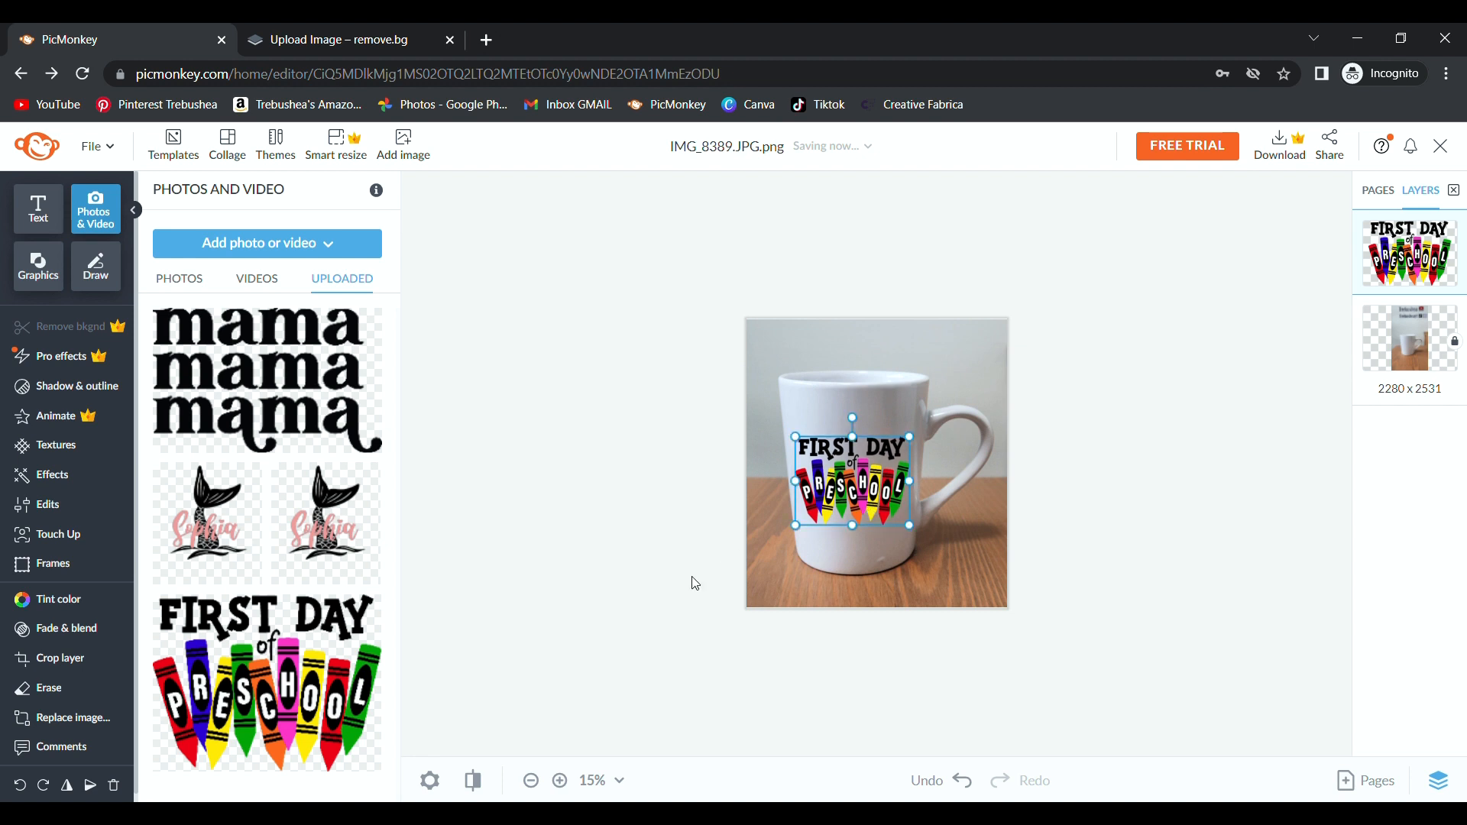
pyautogui.click(848, 466)
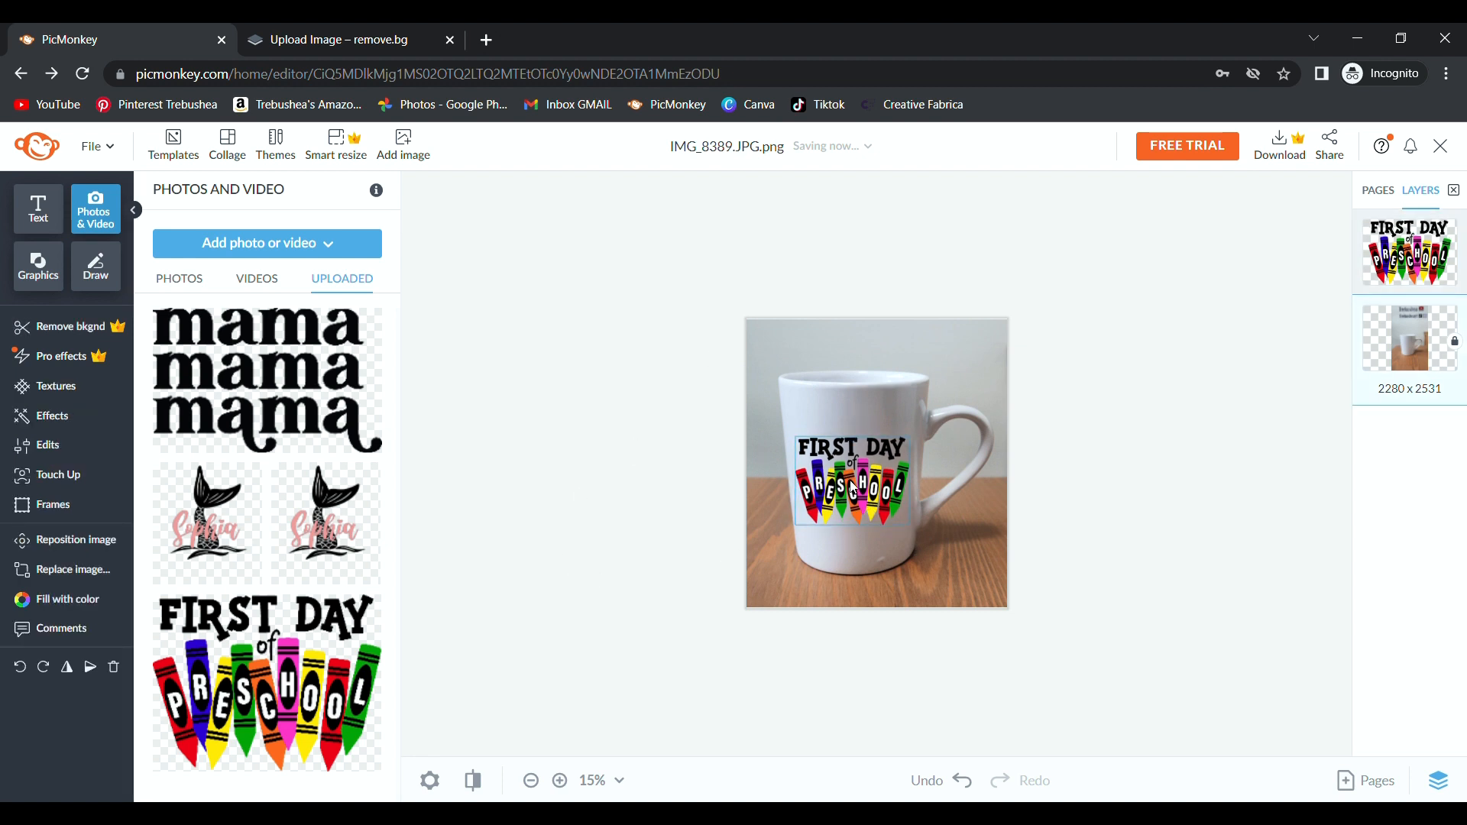
# Fade the preschool graphic to about 21% so it blends into the mug.
pyautogui.click(115, 628)
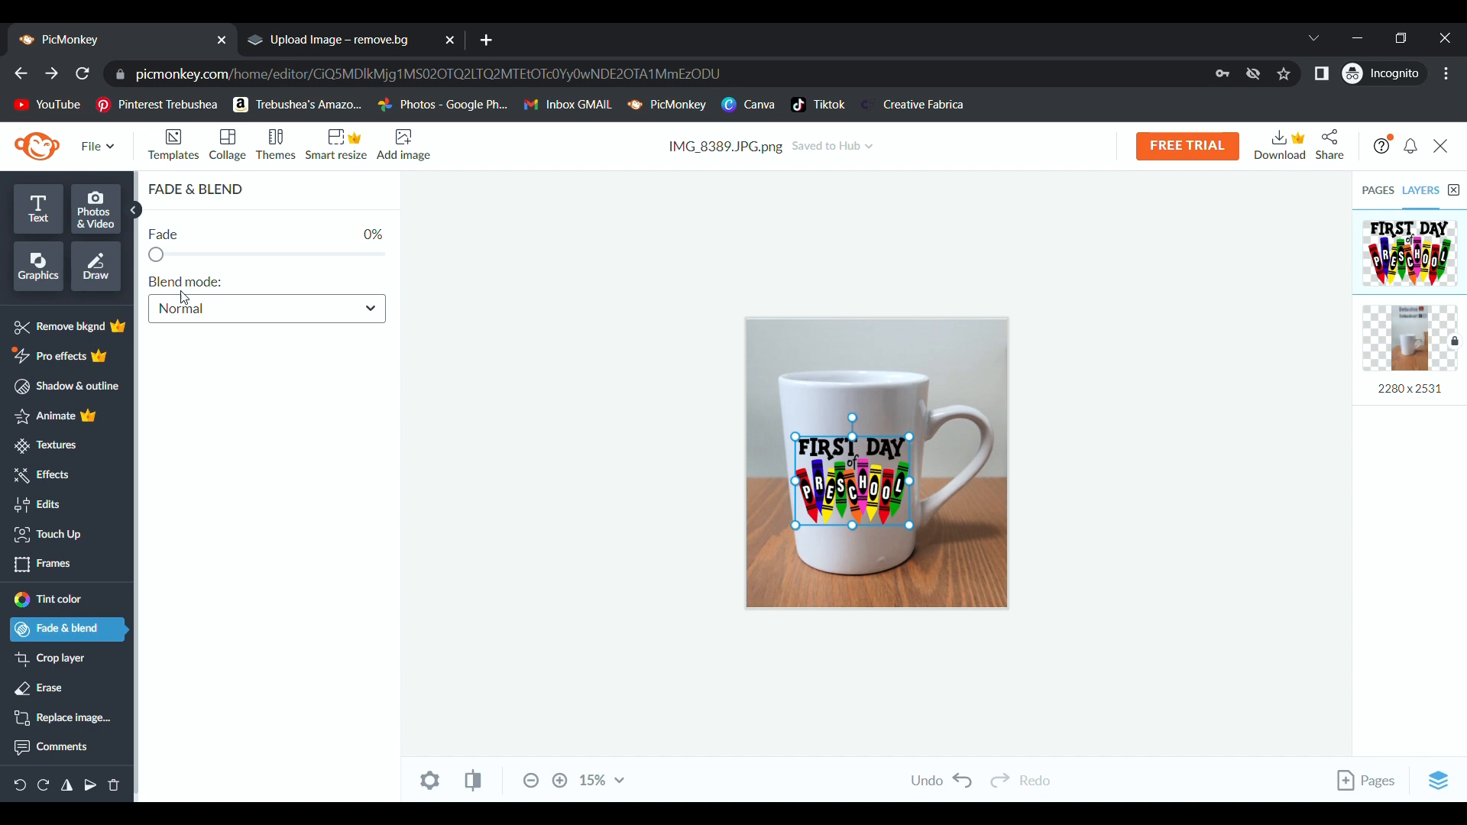
pyautogui.moveTo(158, 257); pyautogui.dragTo(205, 266)
pyautogui.click(547, 410)
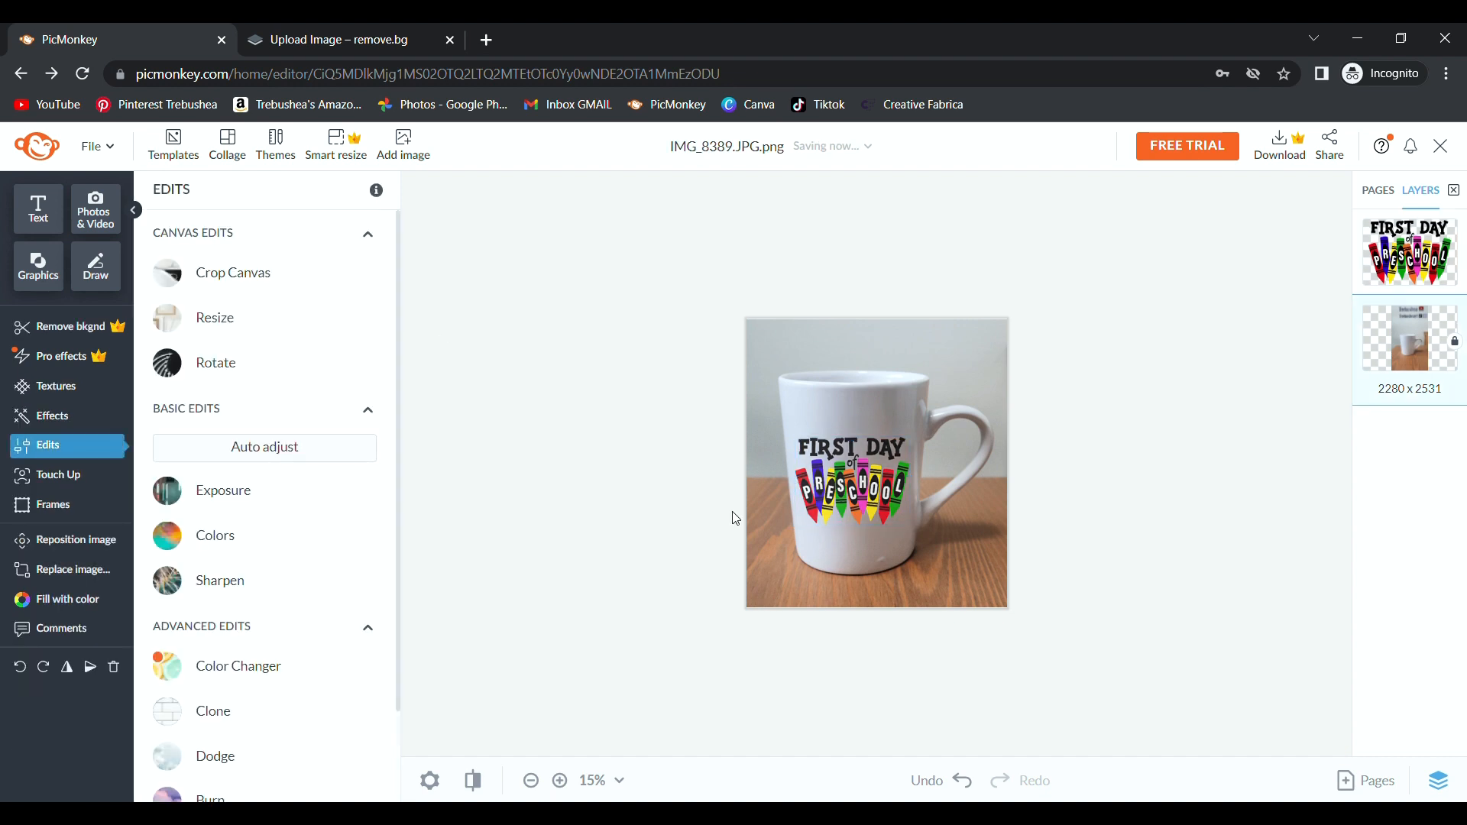
pyautogui.scroll(4, 1116, 588)
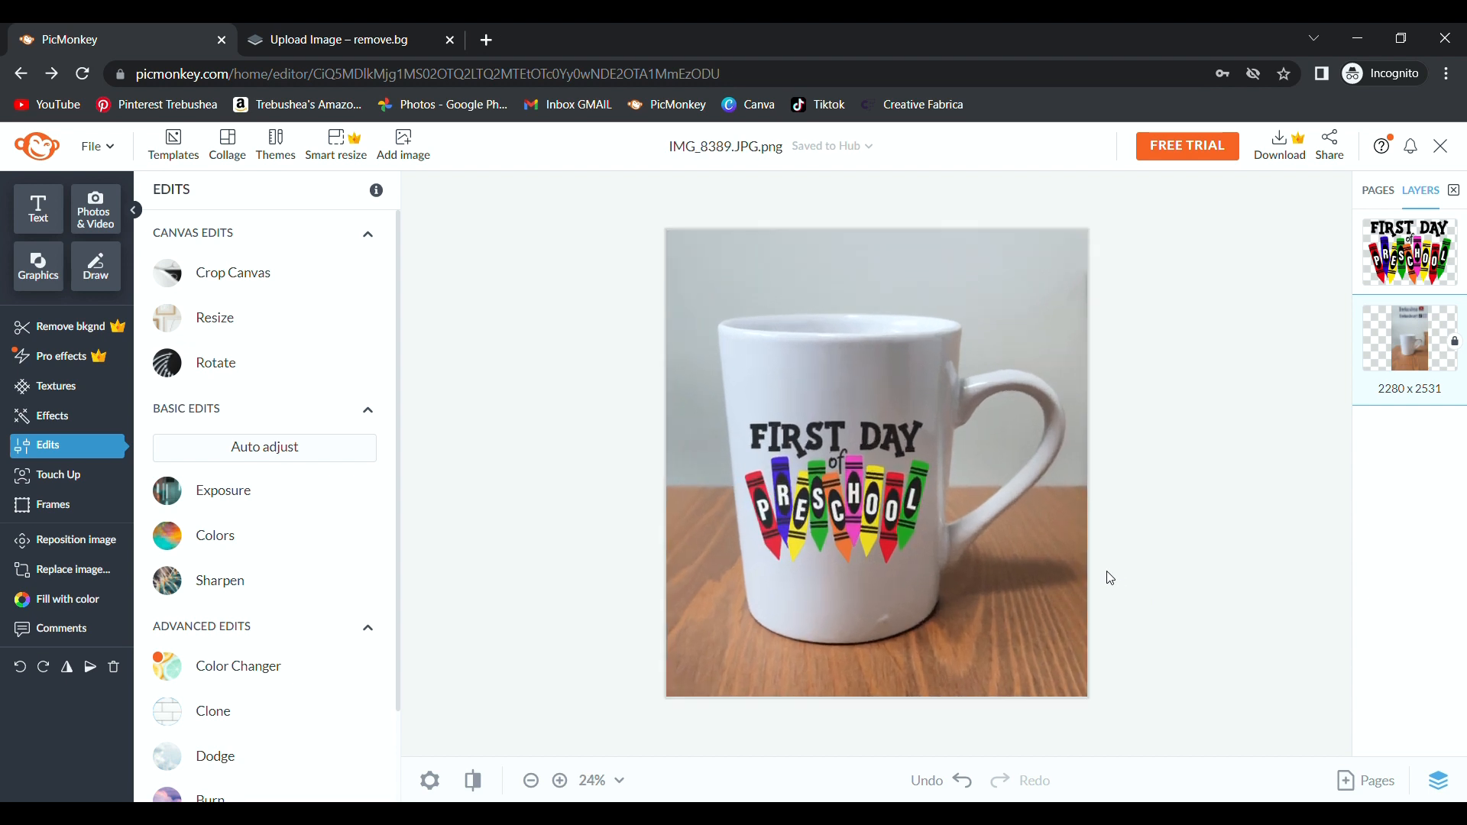
pyautogui.scroll(-3, 1100, 480)
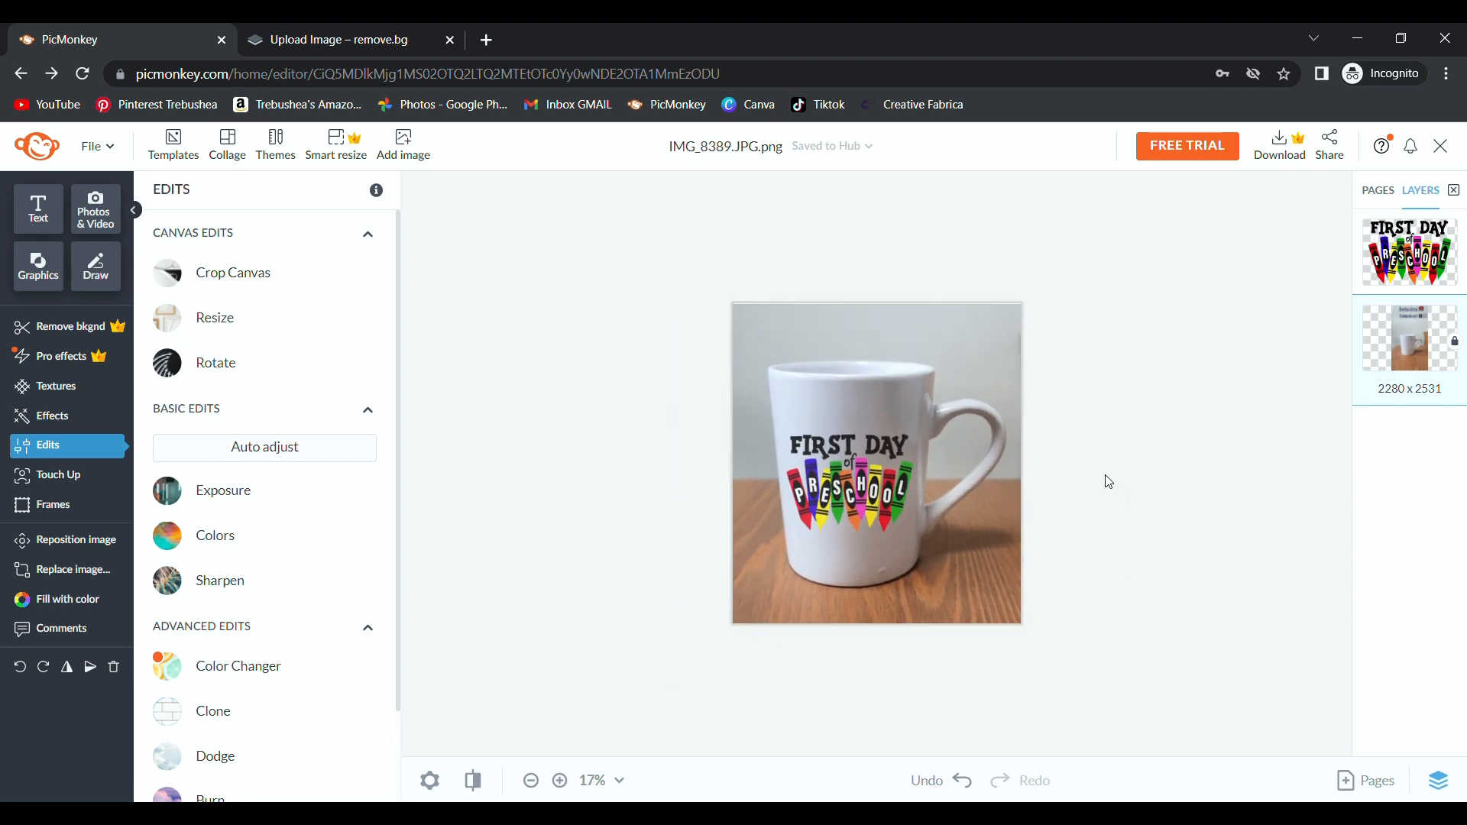